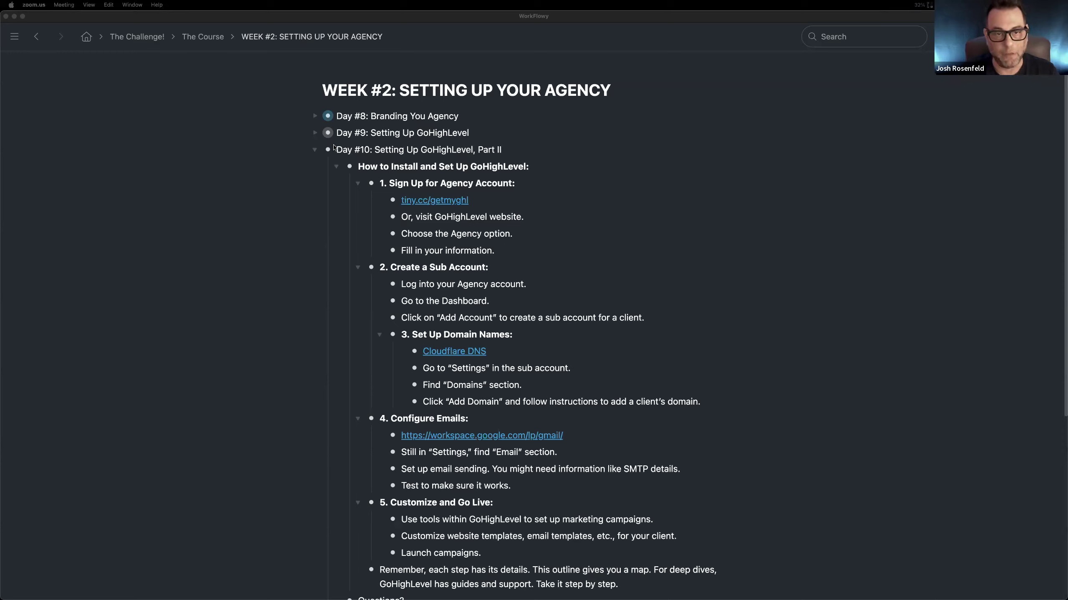
# Step: Share the "Day #10: Setting Up GoHighLevel, Part II" bullet through a secret view-only link and copy the link
pyautogui.click(301, 152)
pyautogui.click(301, 150)
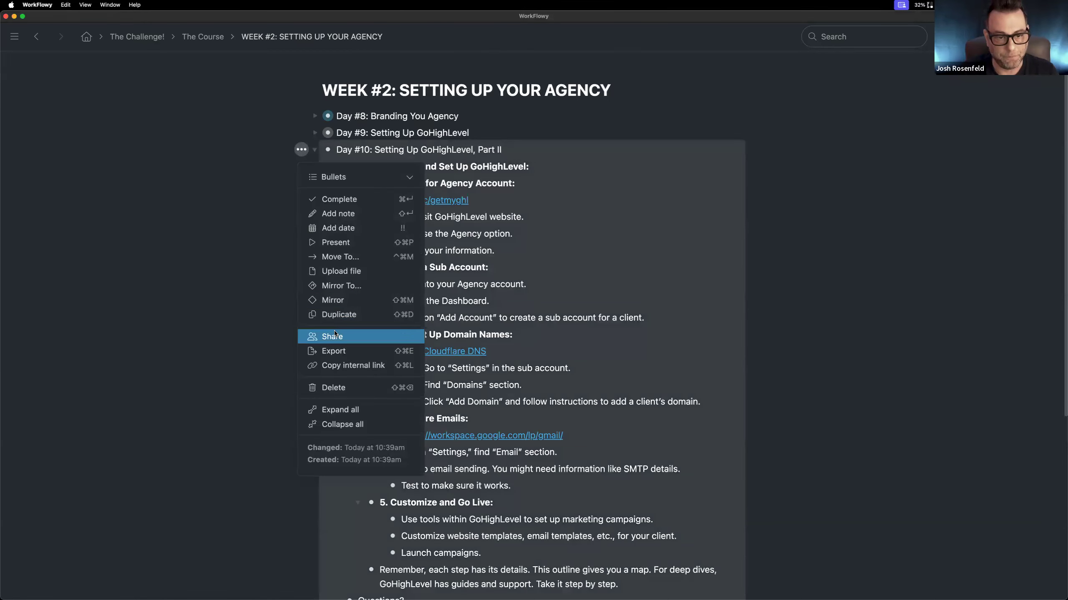
pyautogui.click(422, 336)
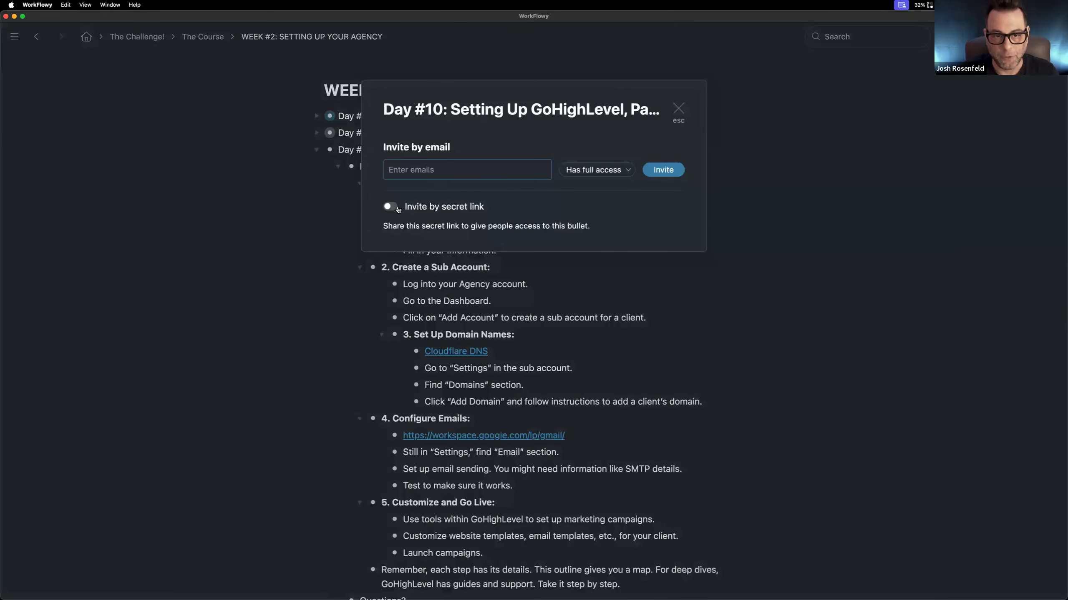
pyautogui.click(394, 207)
pyautogui.click(508, 256)
pyautogui.click(500, 340)
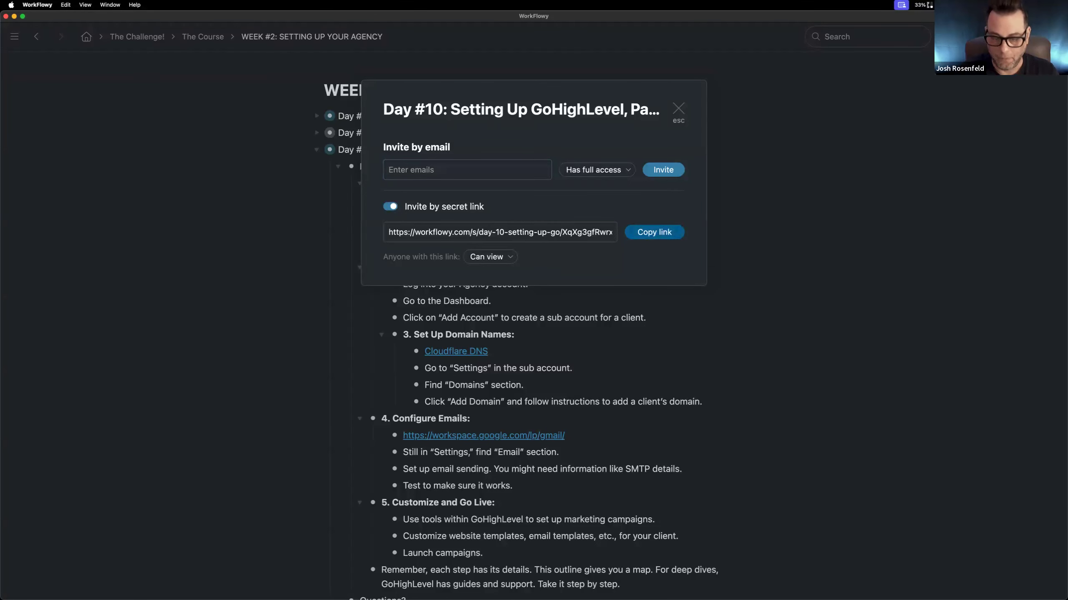
pyautogui.click(654, 233)
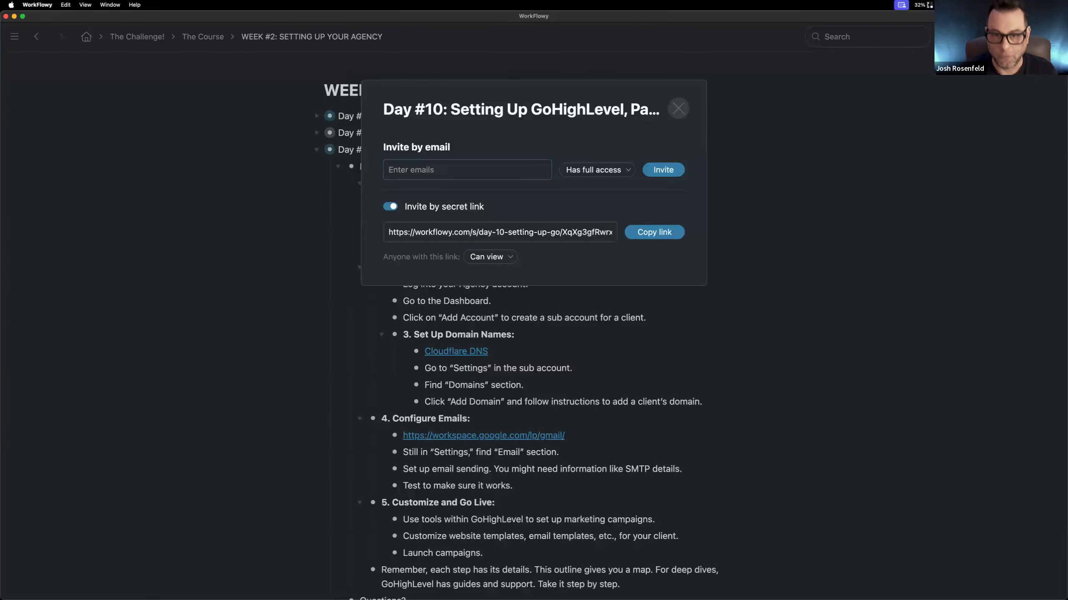
pyautogui.click(678, 109)
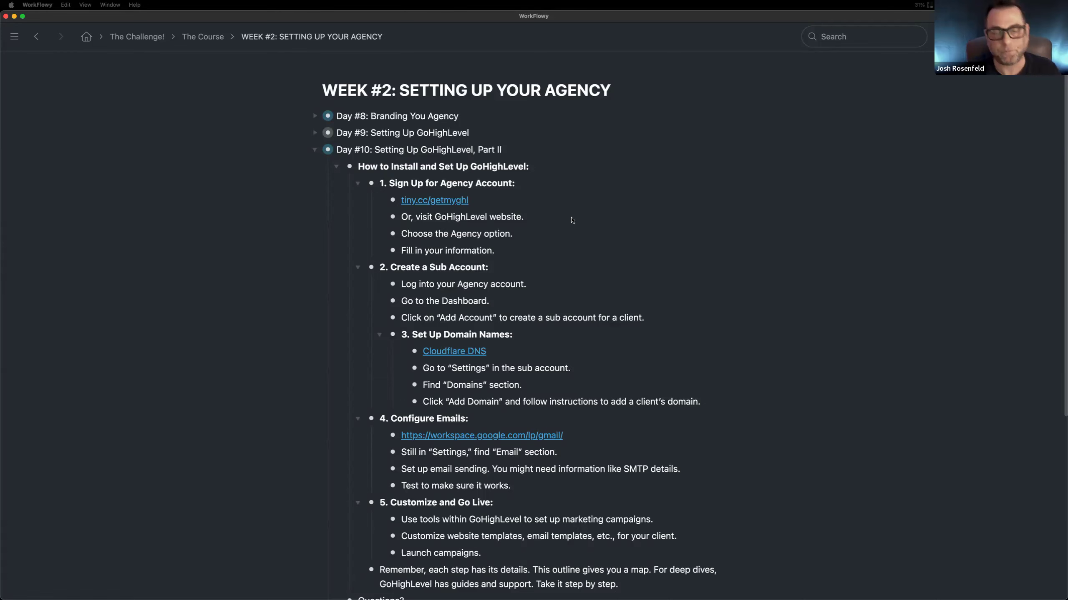
# Step: Focus the outline on Day #10 and outdent "3. Set Up Domain Names:" to the same level as the other numbered sections
pyautogui.click(332, 150)
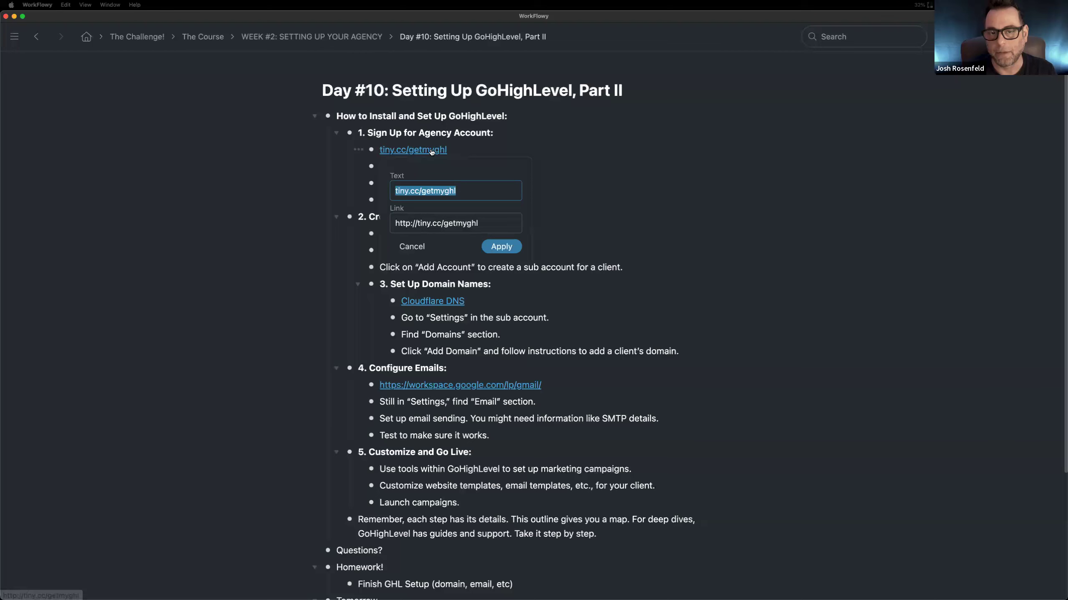
pyautogui.click(619, 201)
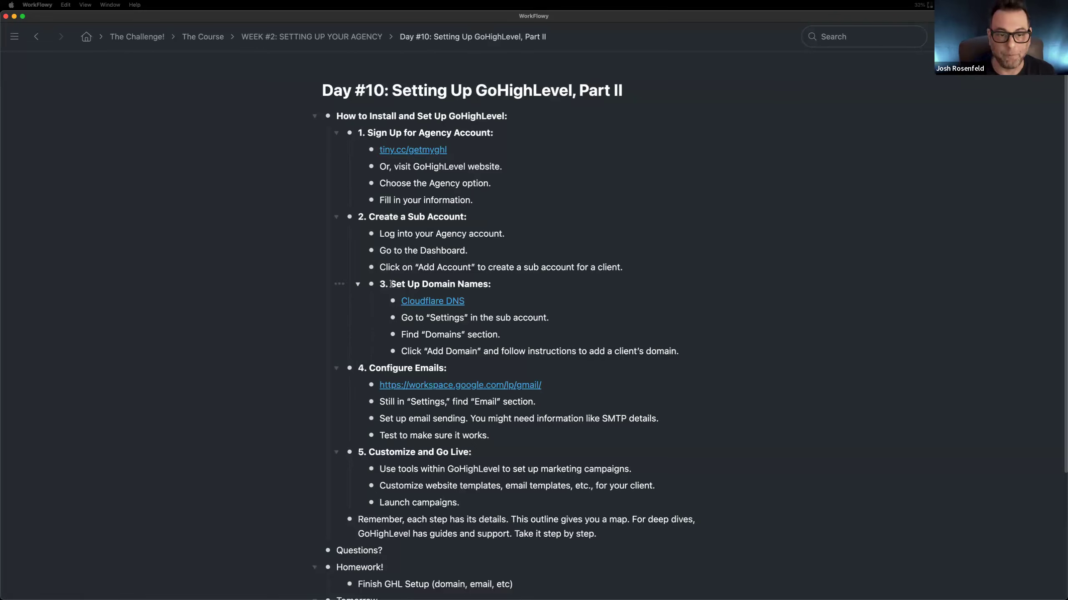
pyautogui.moveTo(371, 285); pyautogui.dragTo(349, 286)
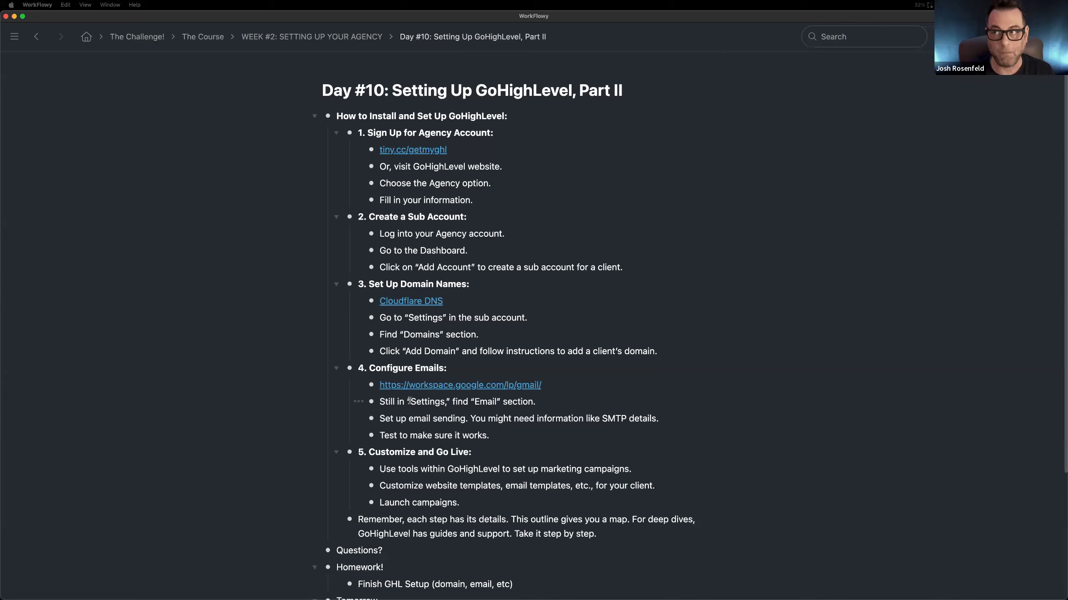
# Step: Switch to GoHighLevel in Chrome, open the Agent Chatter sub-account, and compare it with the agency dashboard in the other tab
pyautogui.hotkey('ctrl', 'Left')
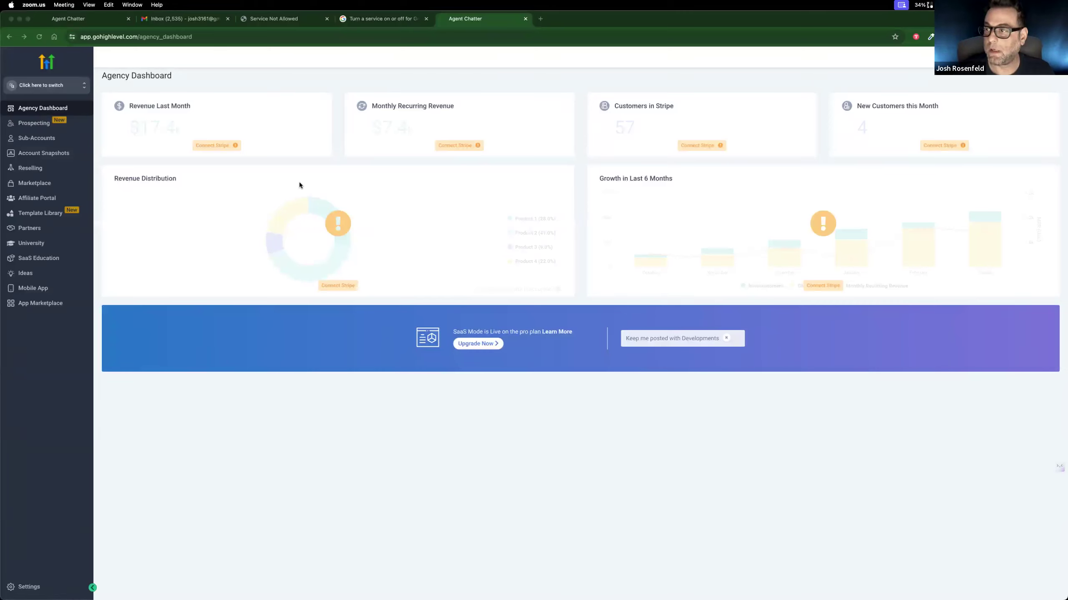
pyautogui.click(46, 86)
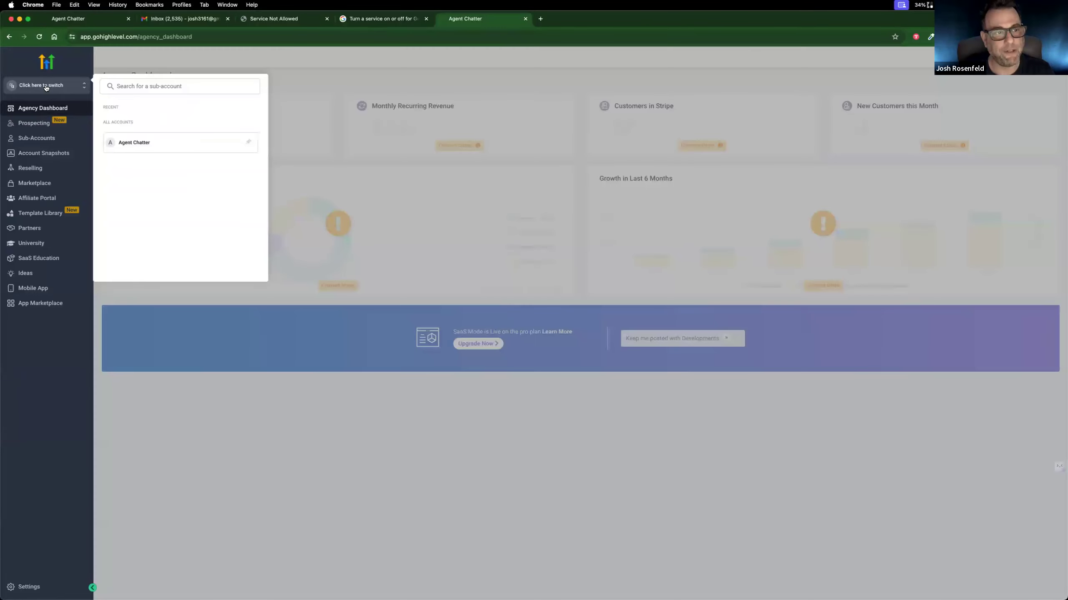
pyautogui.click(143, 143)
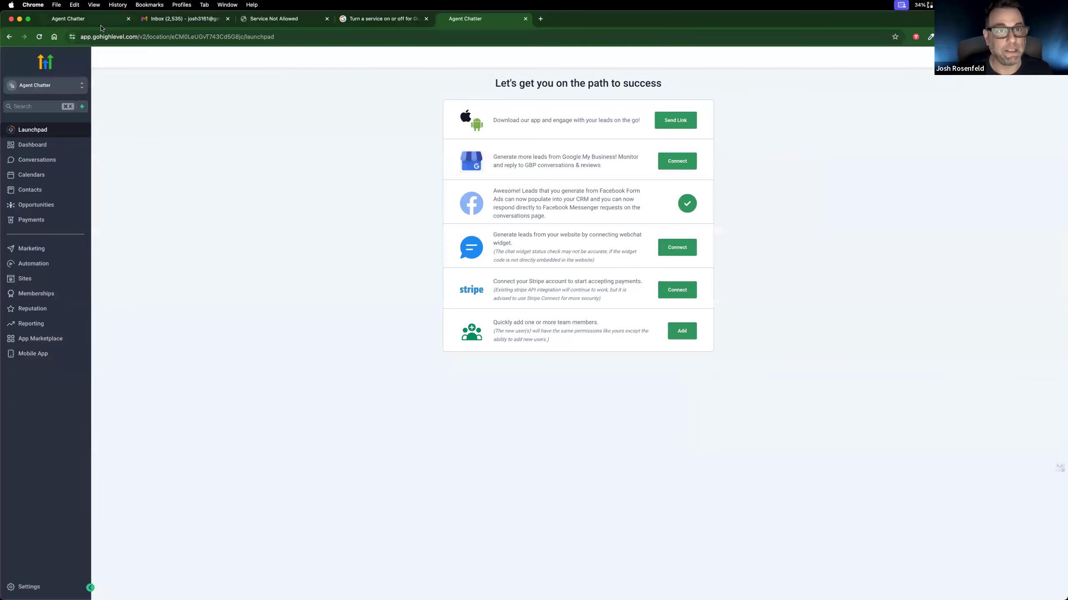
pyautogui.click(78, 18)
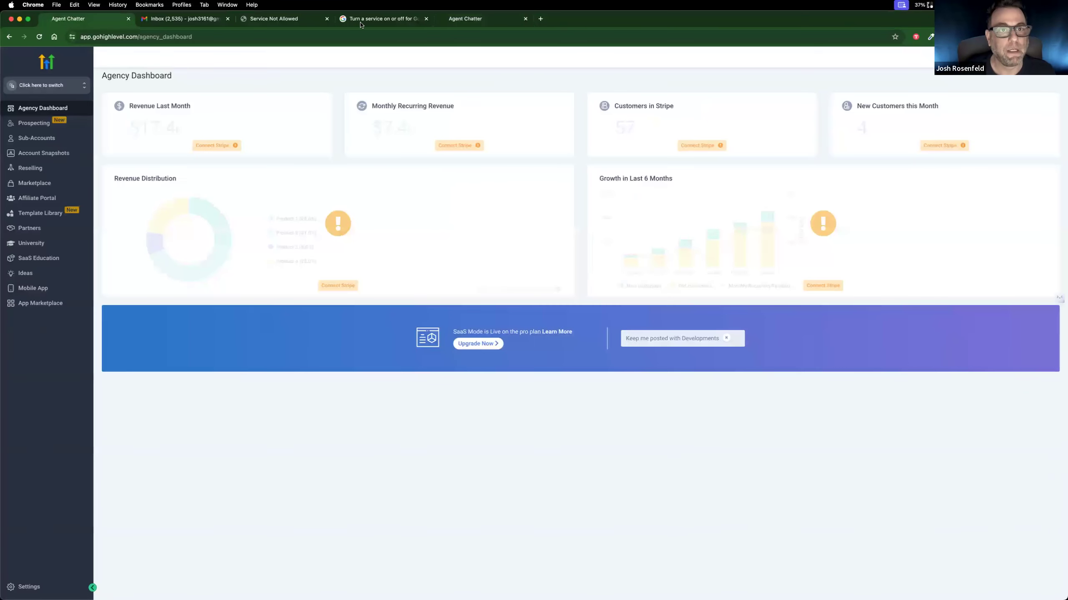
pyautogui.click(482, 18)
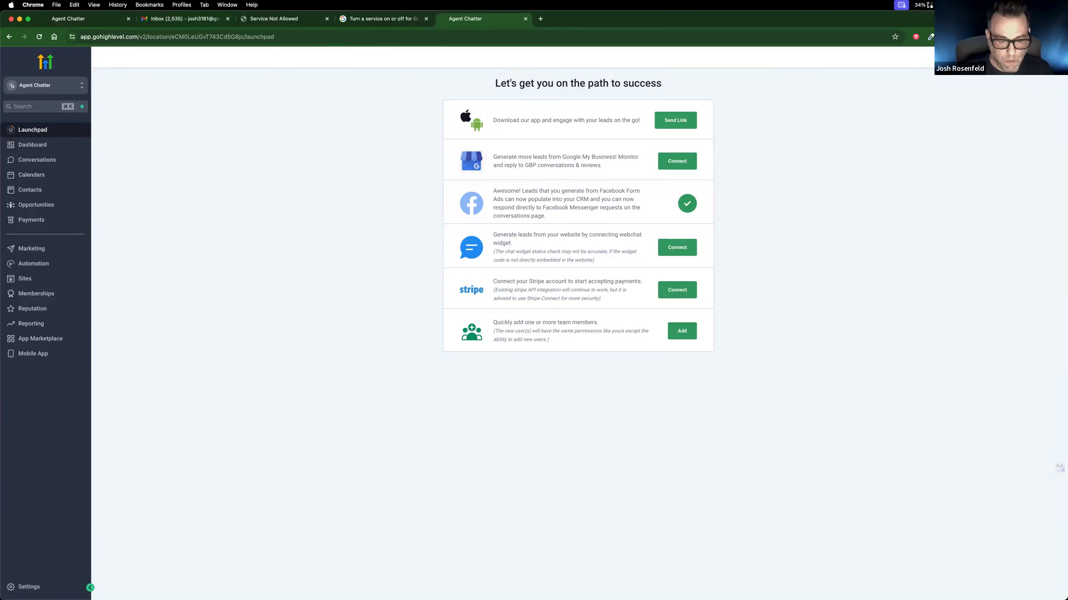
# Step: Check the domain instructions in the WorkFlowy outline, return to GoHighLevel in Chrome, and open the Agent Chatter sub-account's settings
pyautogui.hotkey('ctrl', 'Right')
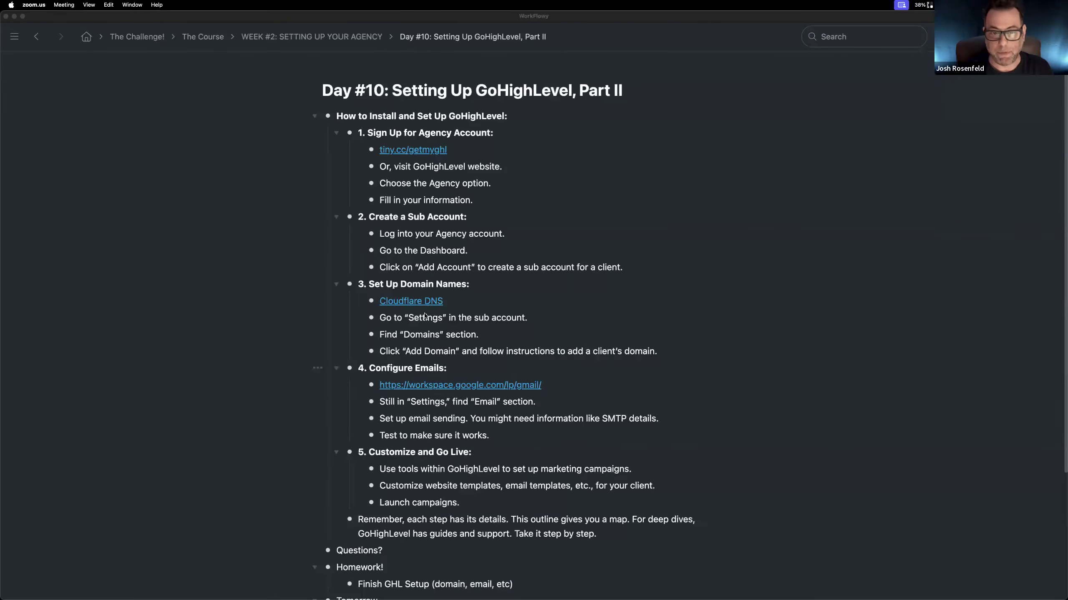
pyautogui.scroll(-1, 424, 315)
pyautogui.hotkey('ctrl', 'Left')
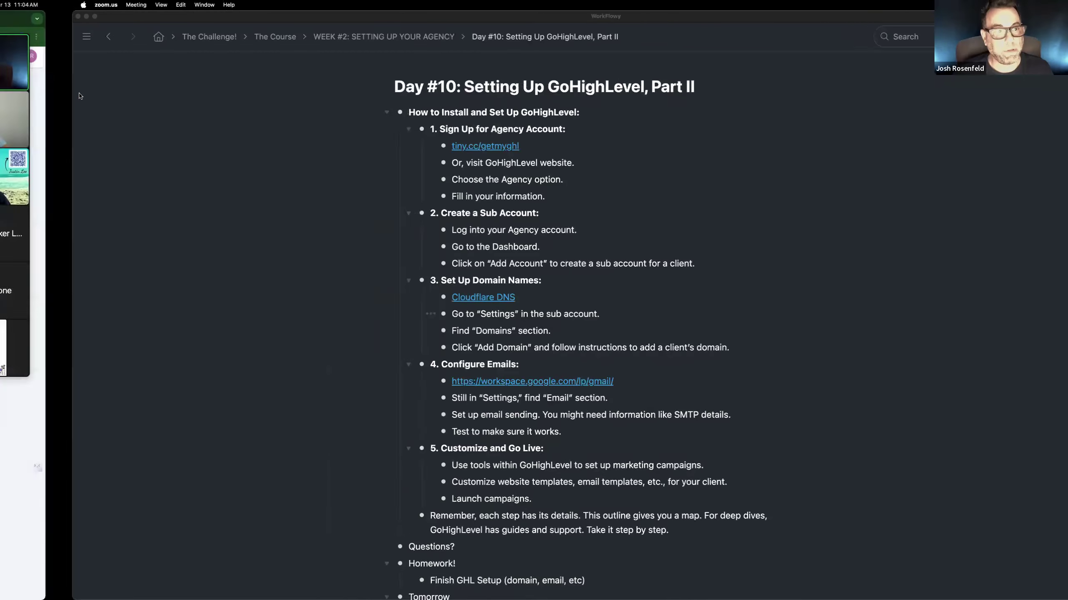
pyautogui.click(63, 86)
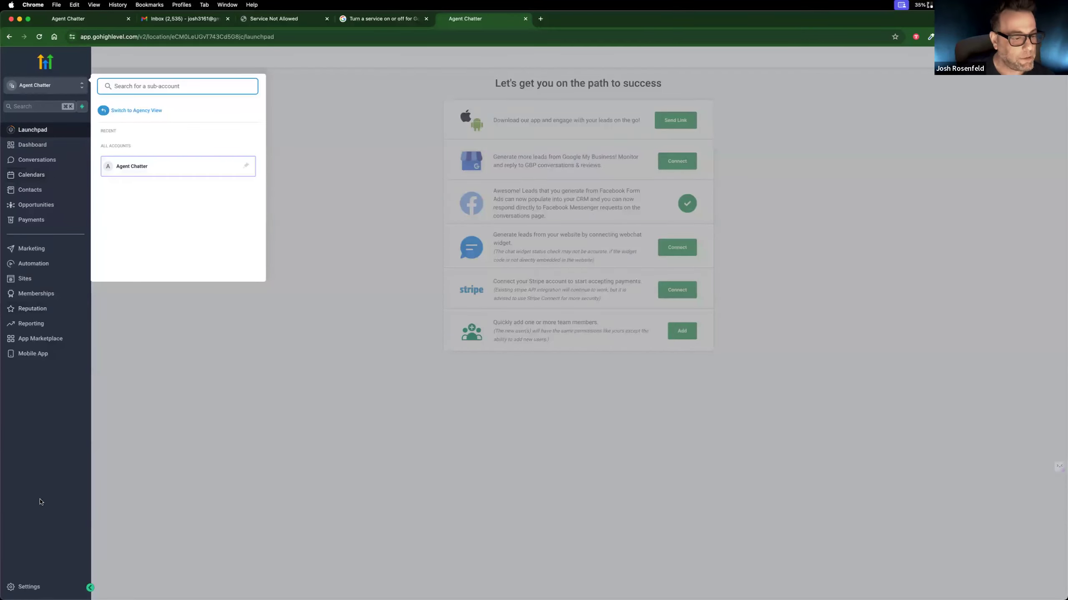
pyautogui.click(40, 585)
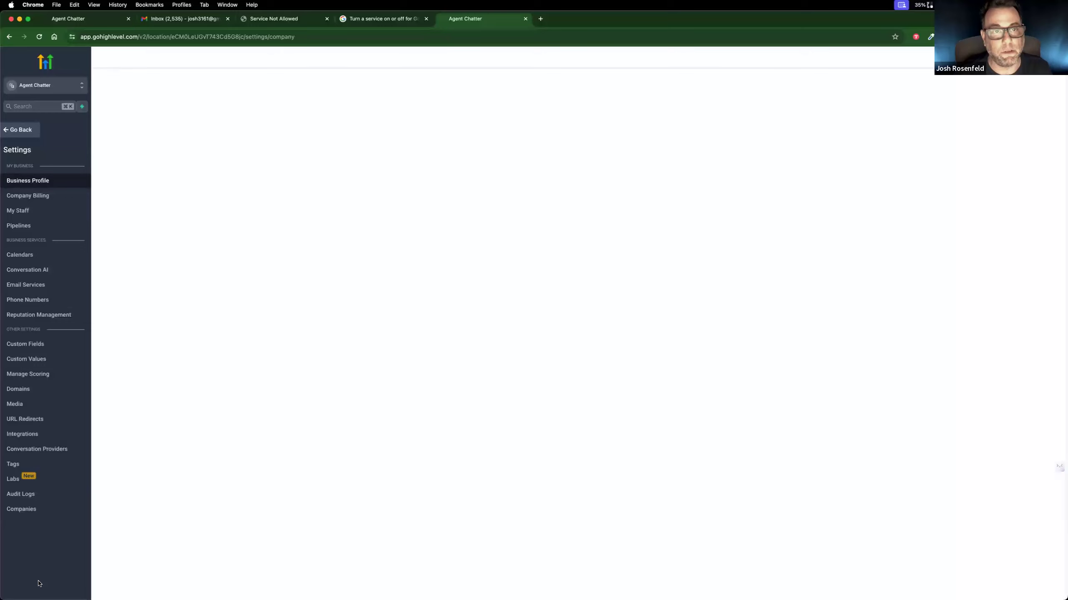
# Step: Close the "Service Not Allowed" tab and open godaddy.com in a new tab
pyautogui.click(295, 19)
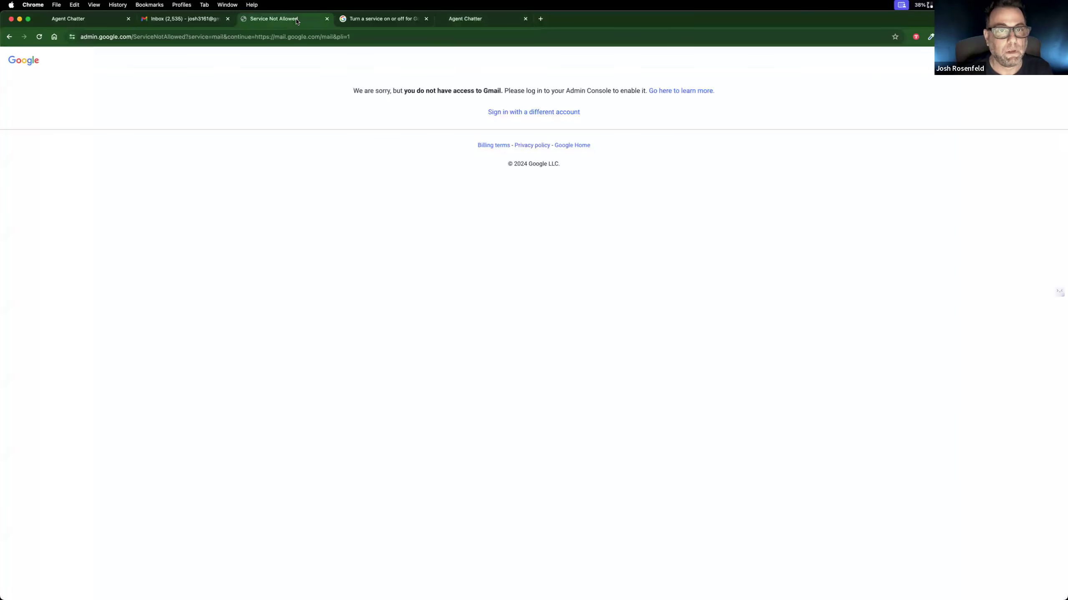
pyautogui.click(327, 18)
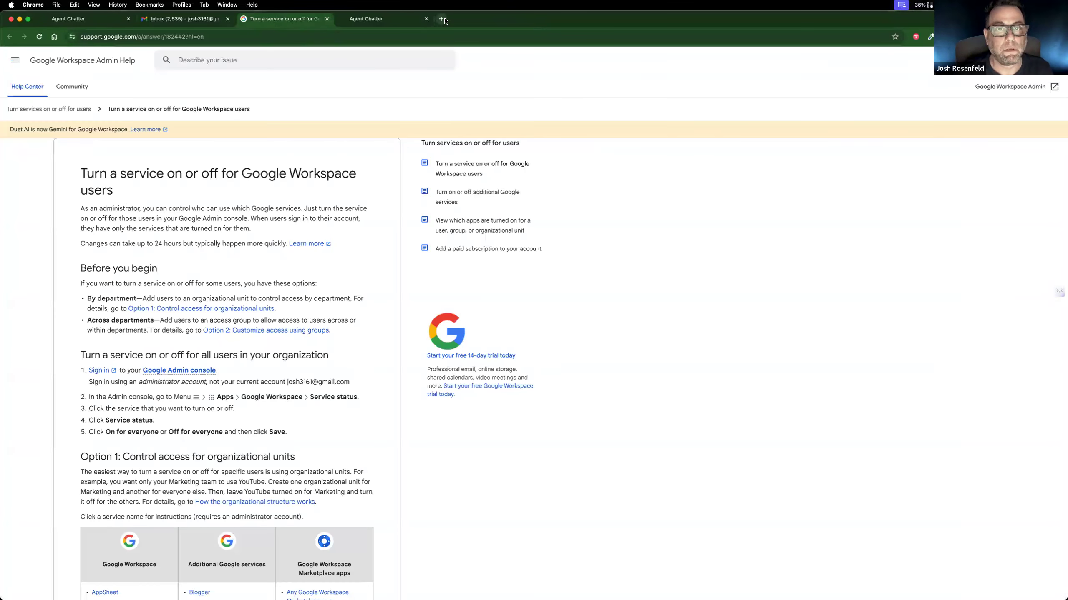
pyautogui.click(441, 18)
pyautogui.write('godaddy.com')
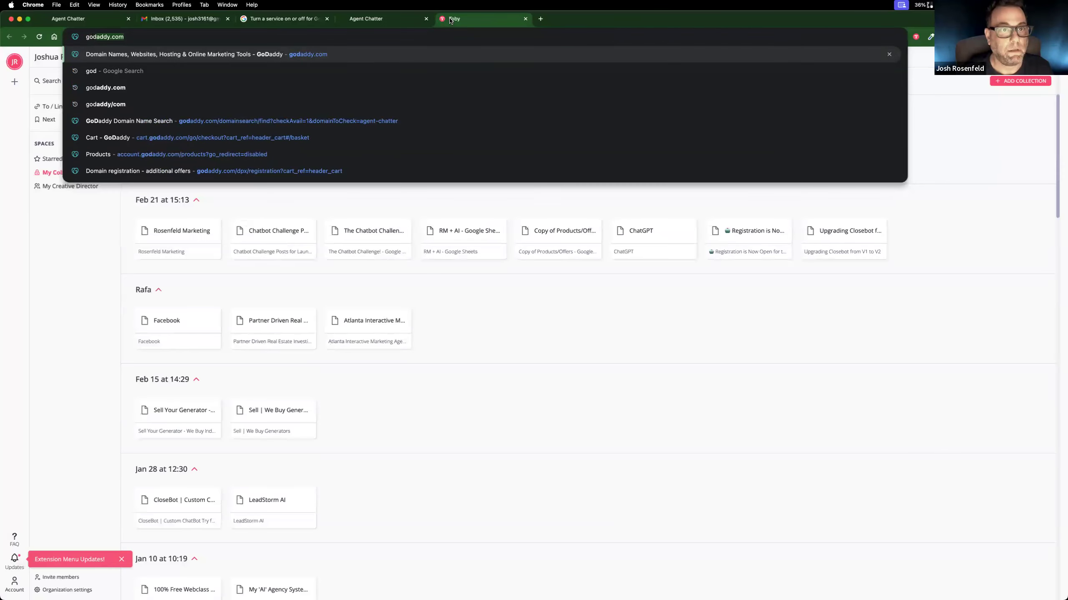
pyautogui.press('Return')
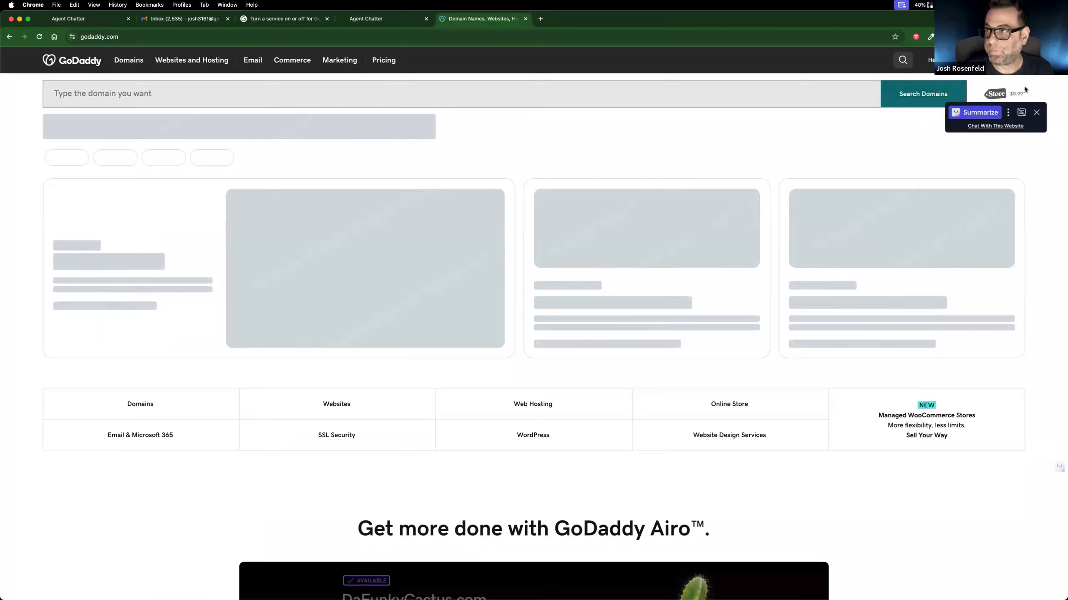
pyautogui.click(1035, 113)
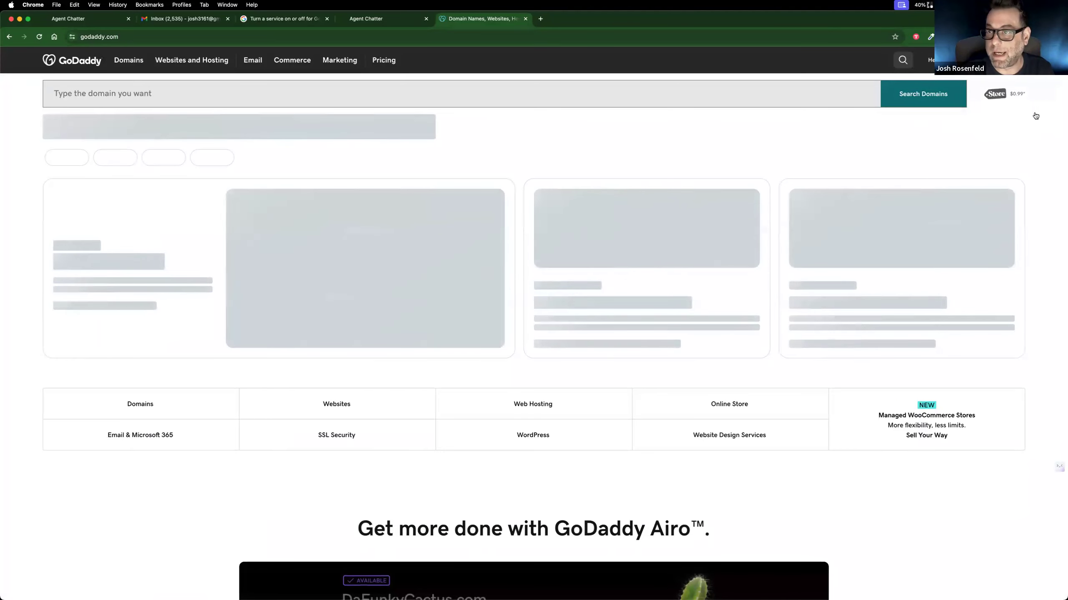
pyautogui.click(1019, 60)
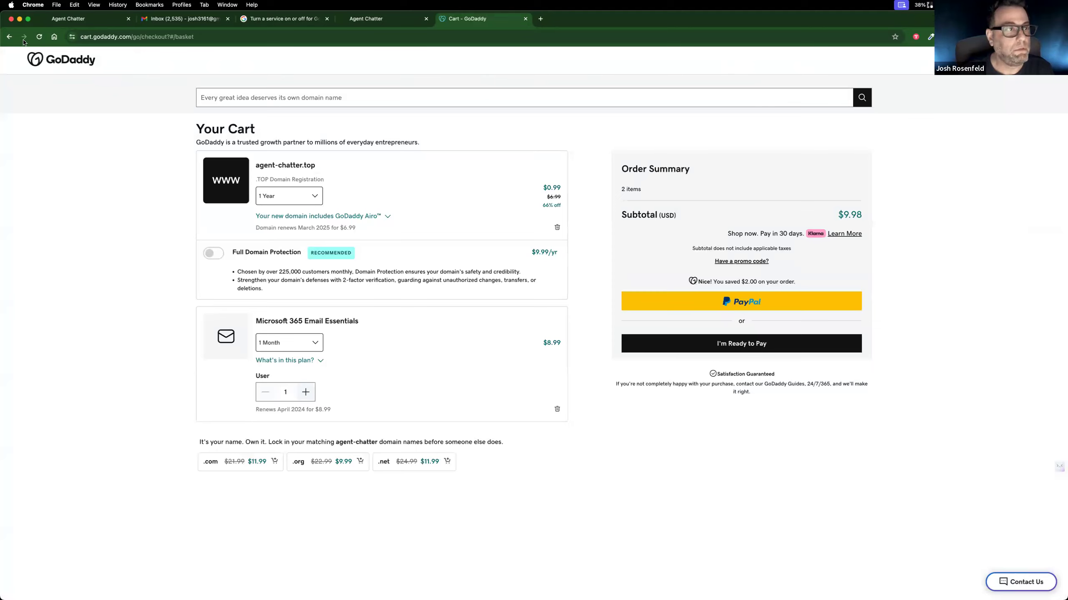
pyautogui.click(54, 38)
pyautogui.click(198, 36)
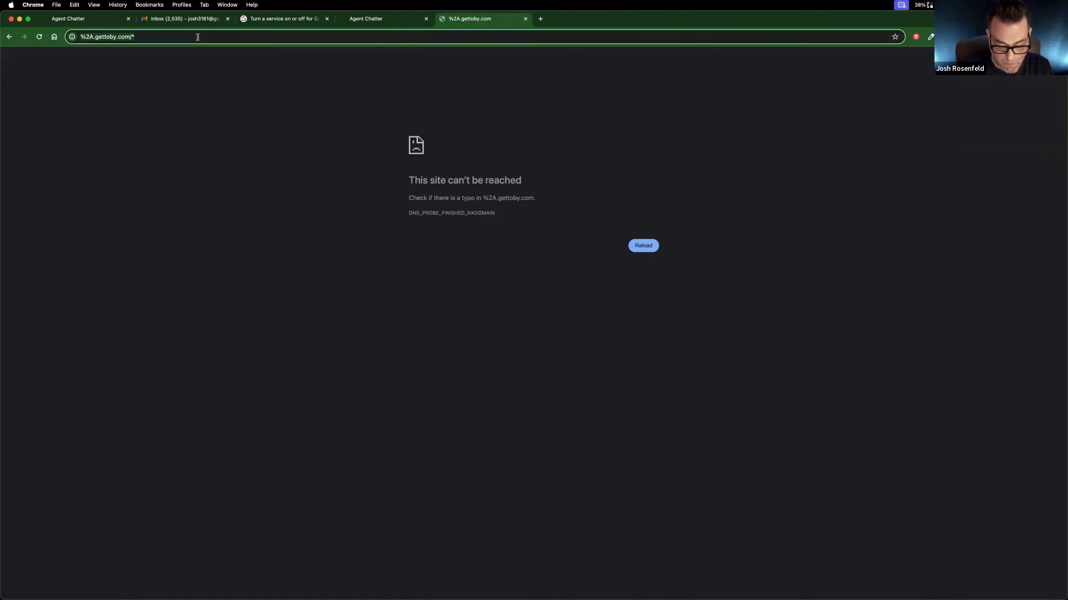
pyautogui.write('godaddy.com')
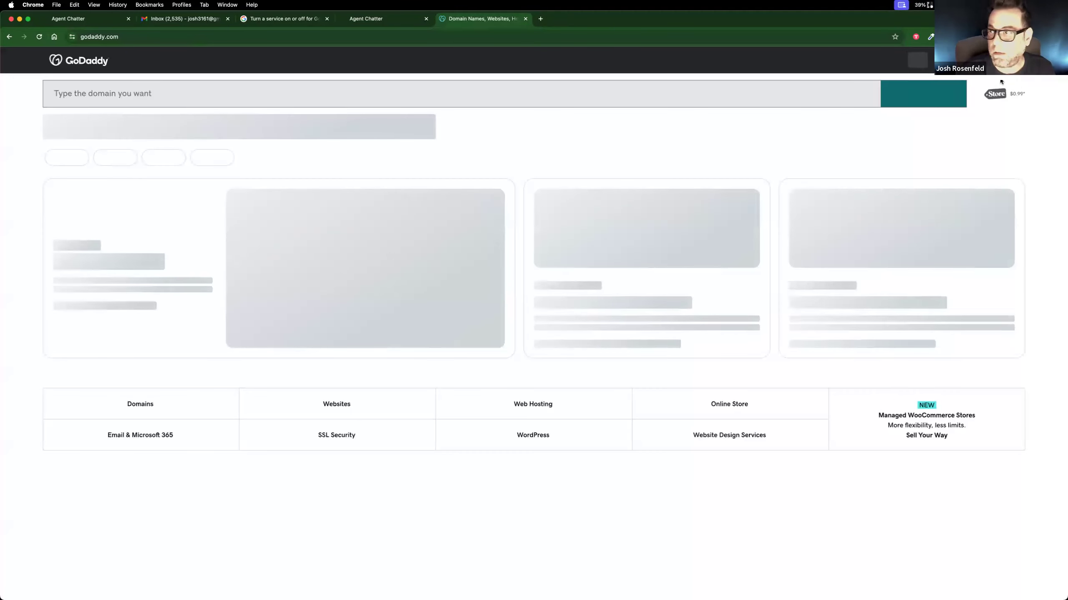
# Step: Open the GoDaddy account's product list and show all of its domains in the Domain Portfolio
pyautogui.click(993, 60)
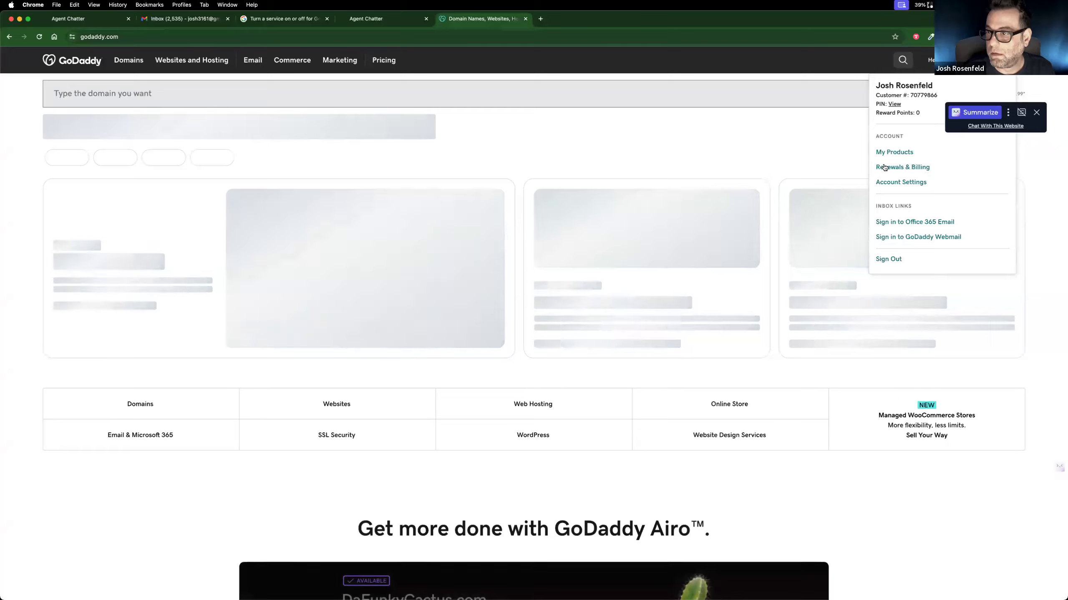
pyautogui.click(886, 152)
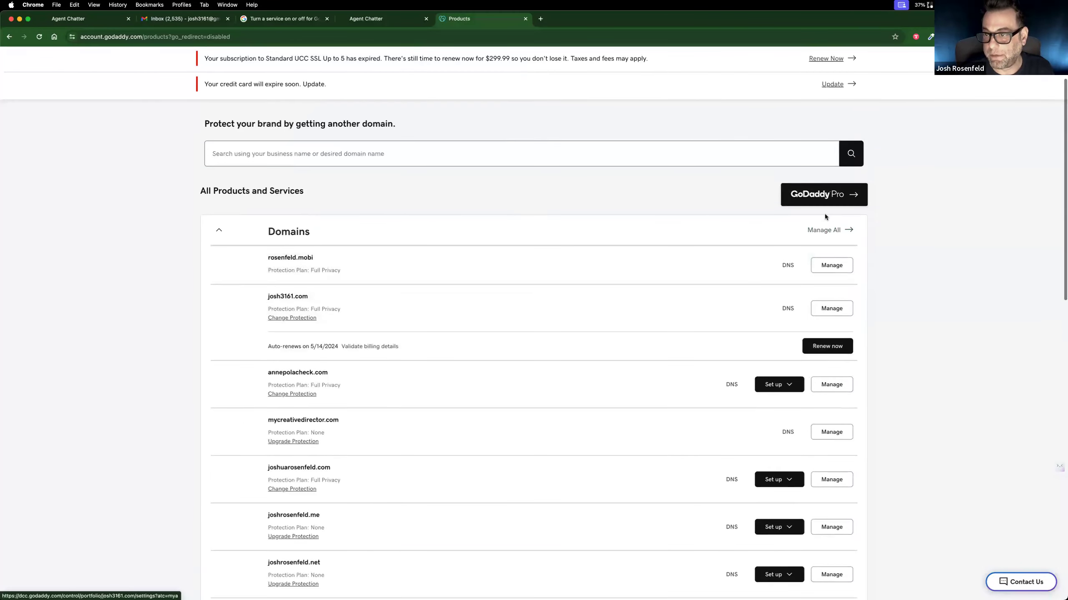
pyautogui.click(818, 230)
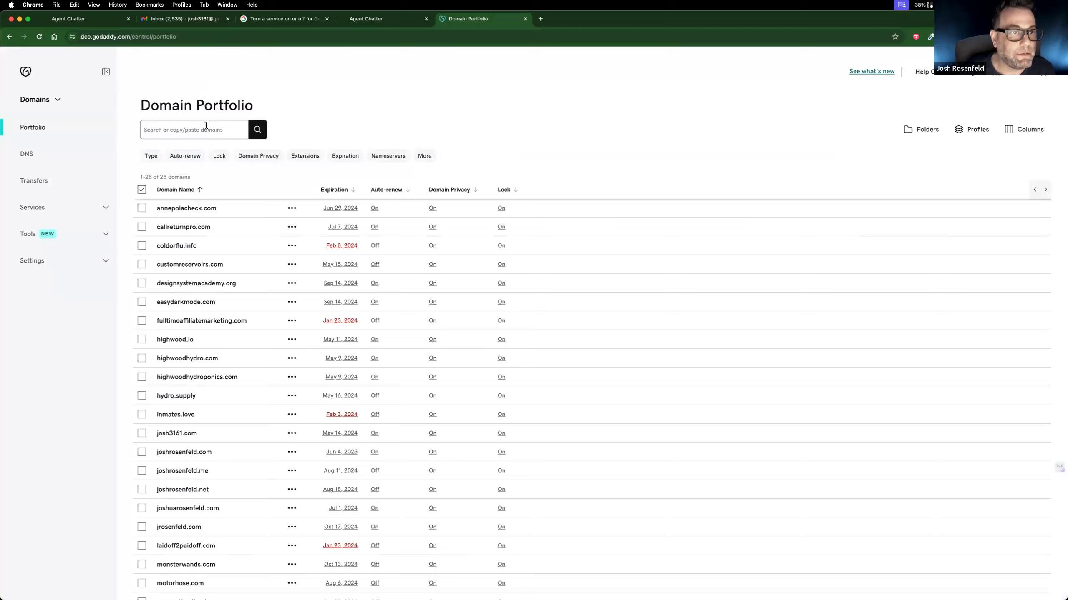
# Step: Return to the WorkFlowy outline, place the other GoDaddy products window over it, and review the agentchatter.net domain entry
pyautogui.press('super+Tab')
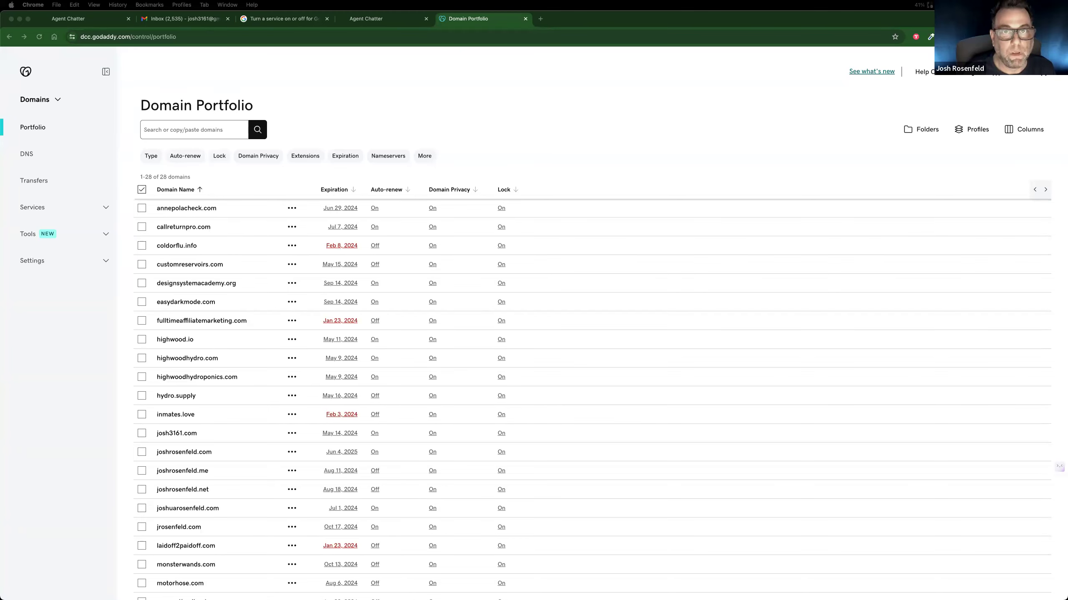
pyautogui.hotkey('ctrl', 'Right')
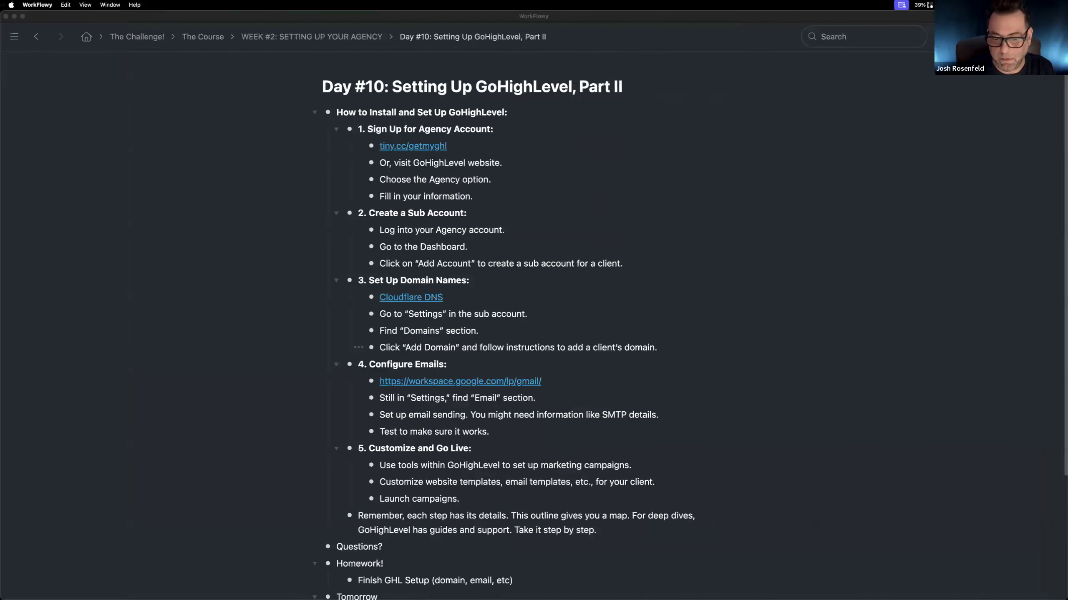
pyautogui.moveTo(700, 373); pyautogui.dragTo(656, 99)
pyautogui.scroll(-2, 438, 339)
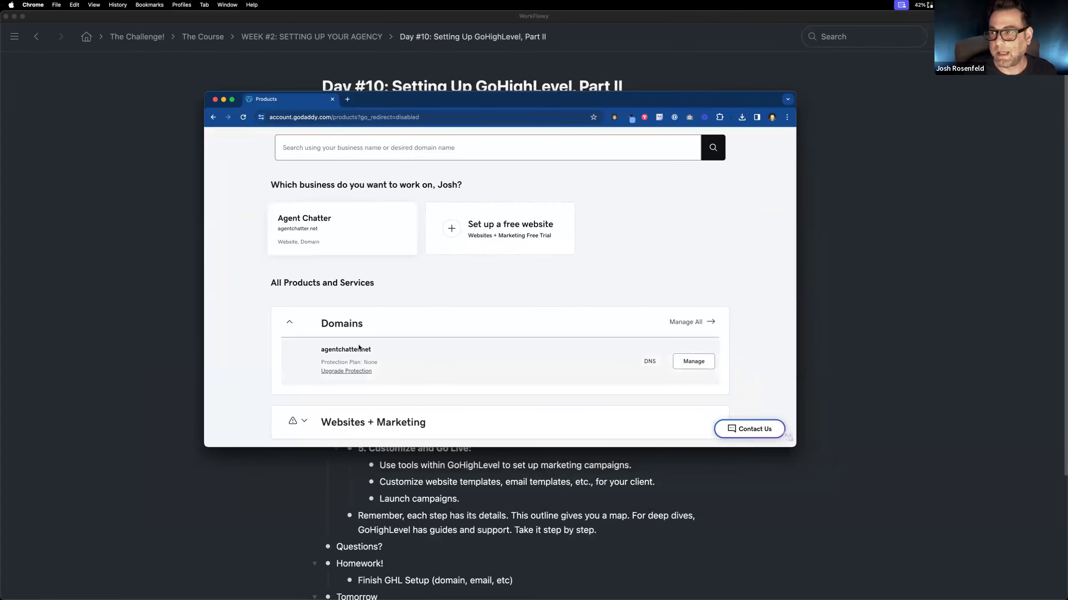
pyautogui.scroll(-4, 358, 347)
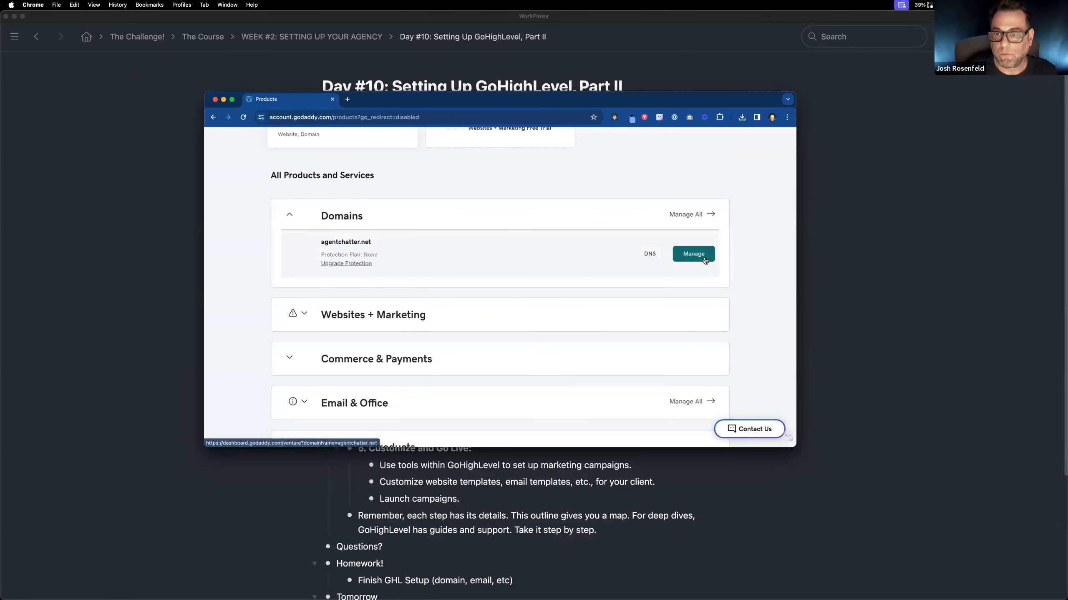
pyautogui.scroll(6, 584, 289)
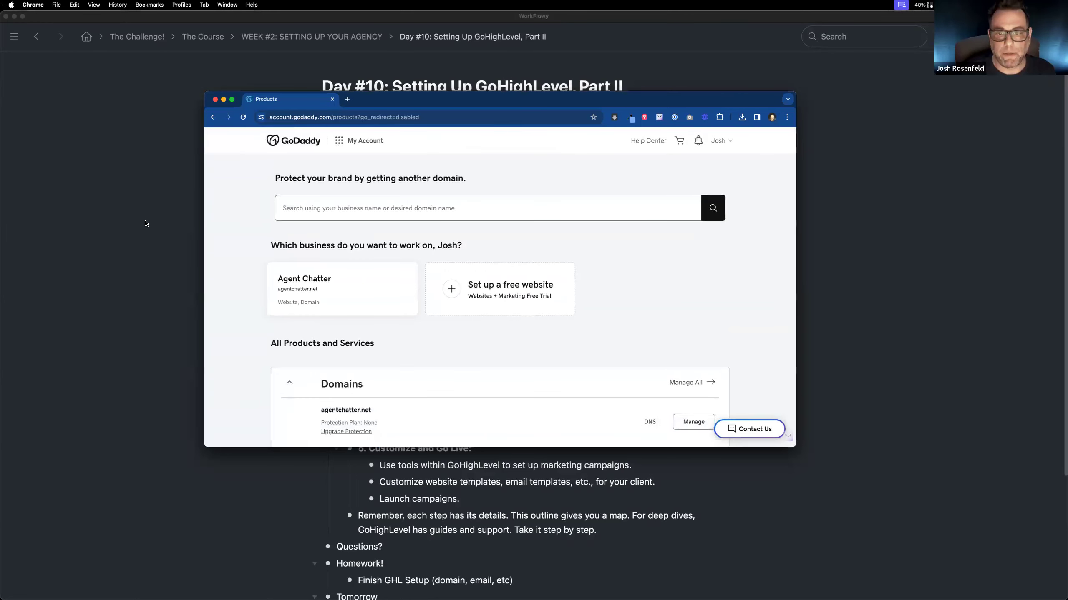
pyautogui.scroll(-2, 499, 385)
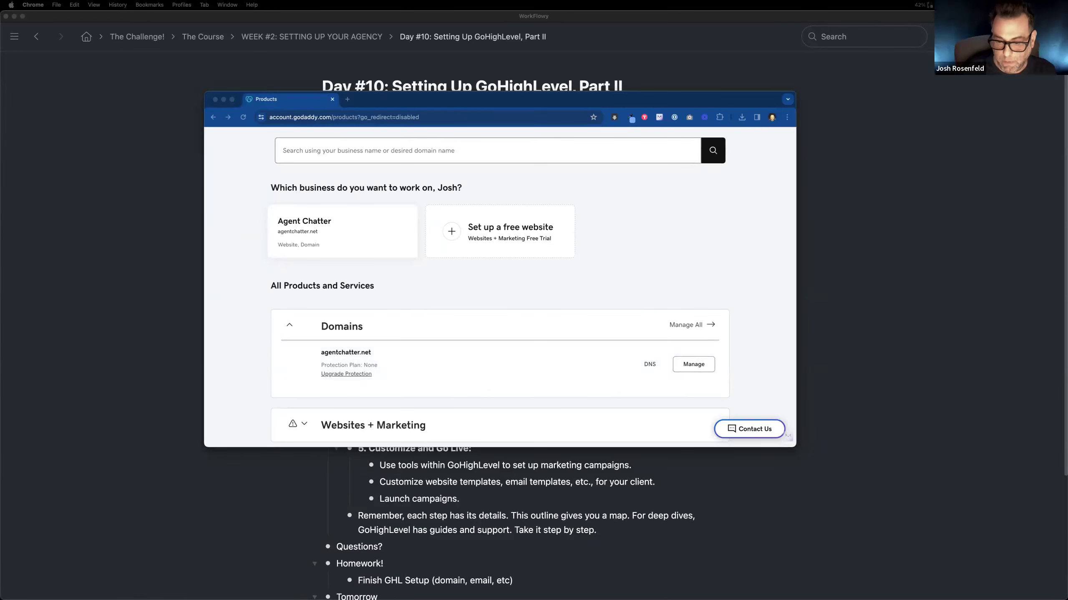
# Step: Bring the Cloudflare dashboard into the GoDaddy products window as a second tab
pyautogui.moveTo(713, 562); pyautogui.dragTo(630, 100)
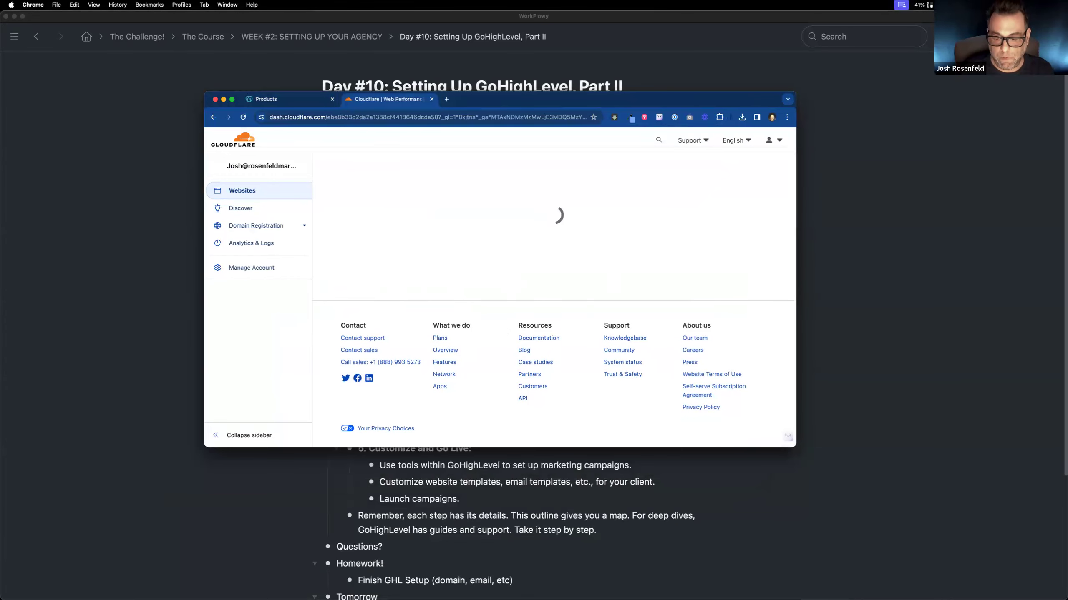
# Step: Close the GoDaddy Domain Portfolio tab in the other Chrome window
pyautogui.hotkey('ctrl', 'Left')
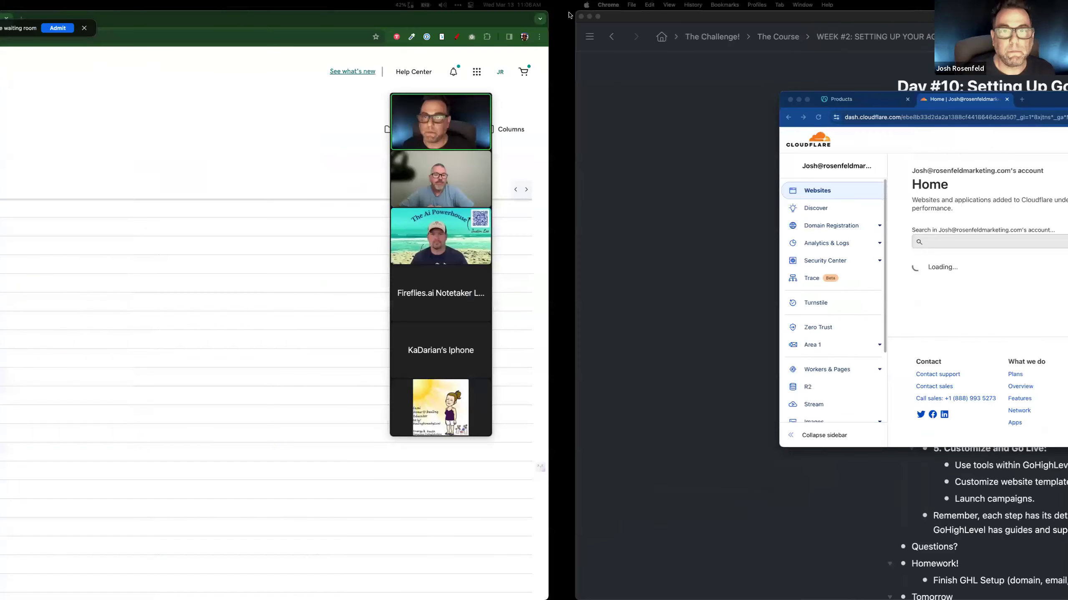
pyautogui.click(450, 18)
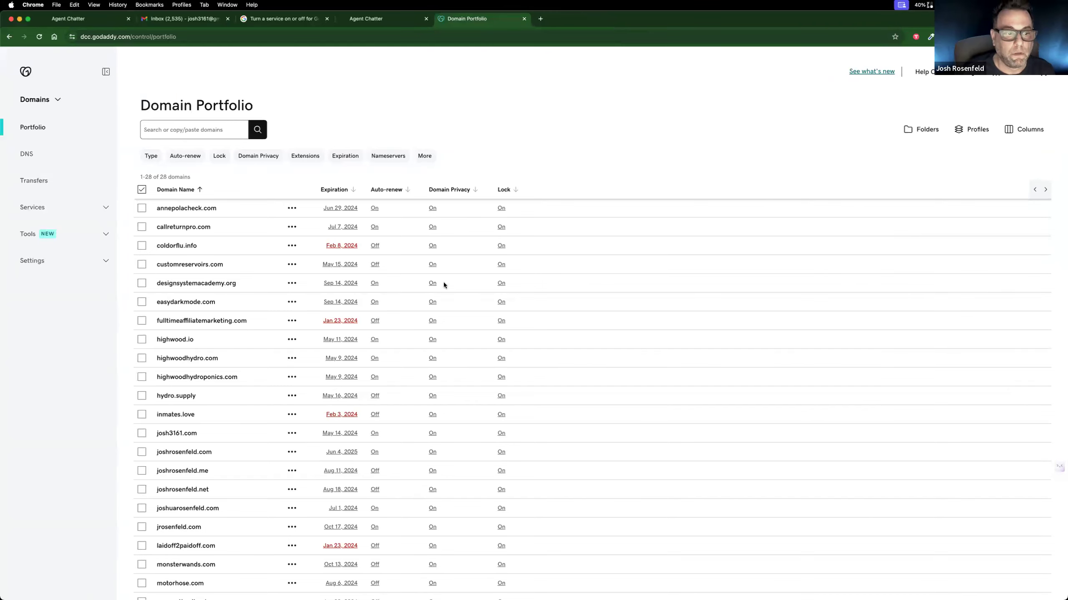
pyautogui.press('super+w')
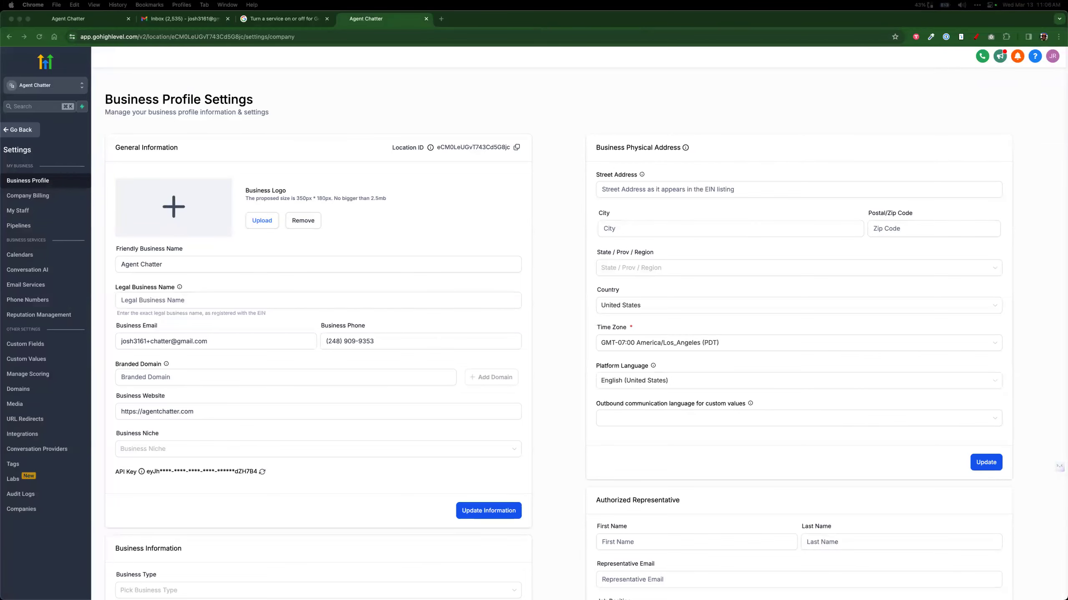
# Step: Return to the Cloudflare window over the WorkFlowy outline, move it up and enlarge it to show all listed sites
pyautogui.hotkey('ctrl', 'Right')
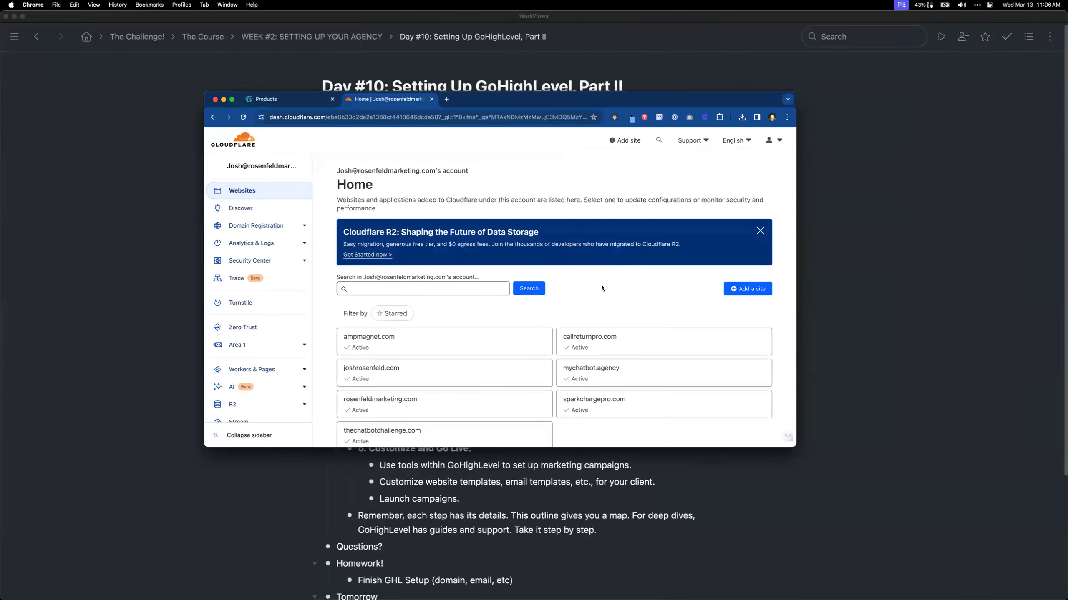
pyautogui.scroll(-1, 597, 297)
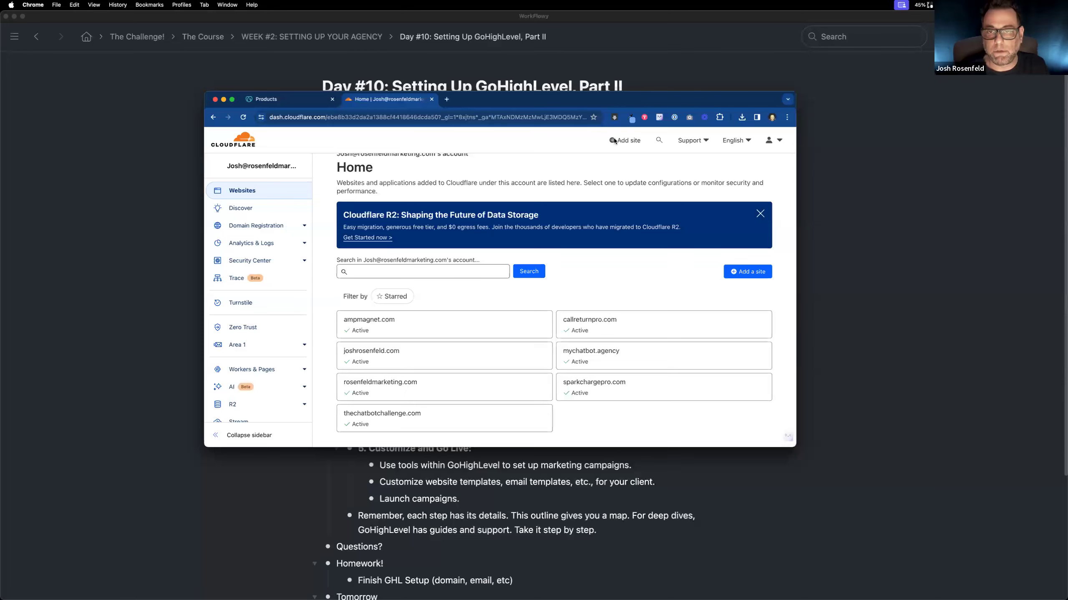
pyautogui.moveTo(631, 103); pyautogui.dragTo(618, 62)
pyautogui.moveTo(779, 407); pyautogui.dragTo(824, 490)
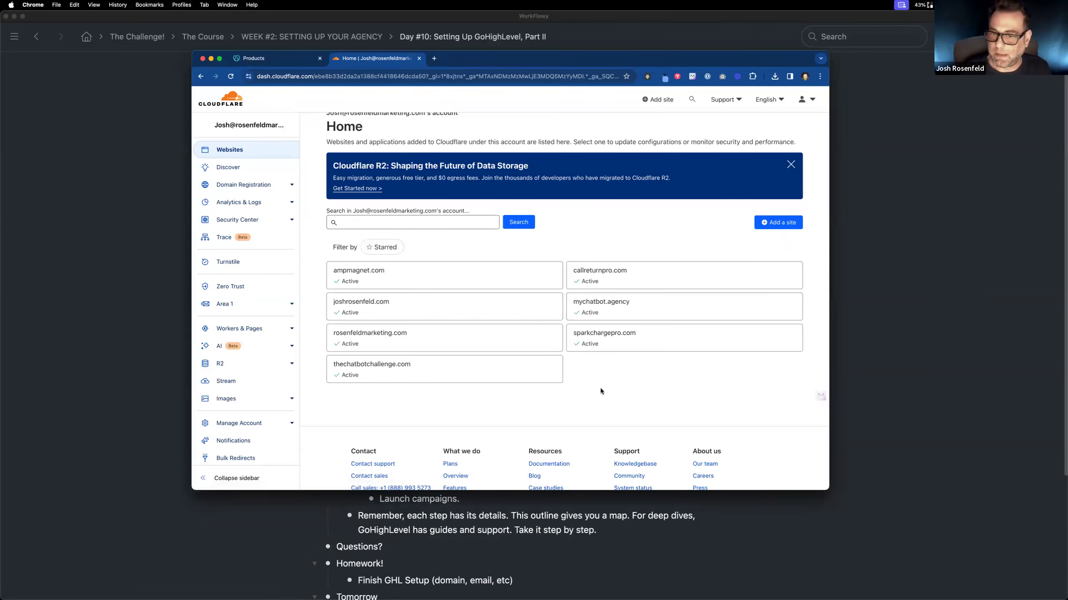
# Step: Add agentchatter.net to Cloudflare as a new site
pyautogui.click(778, 222)
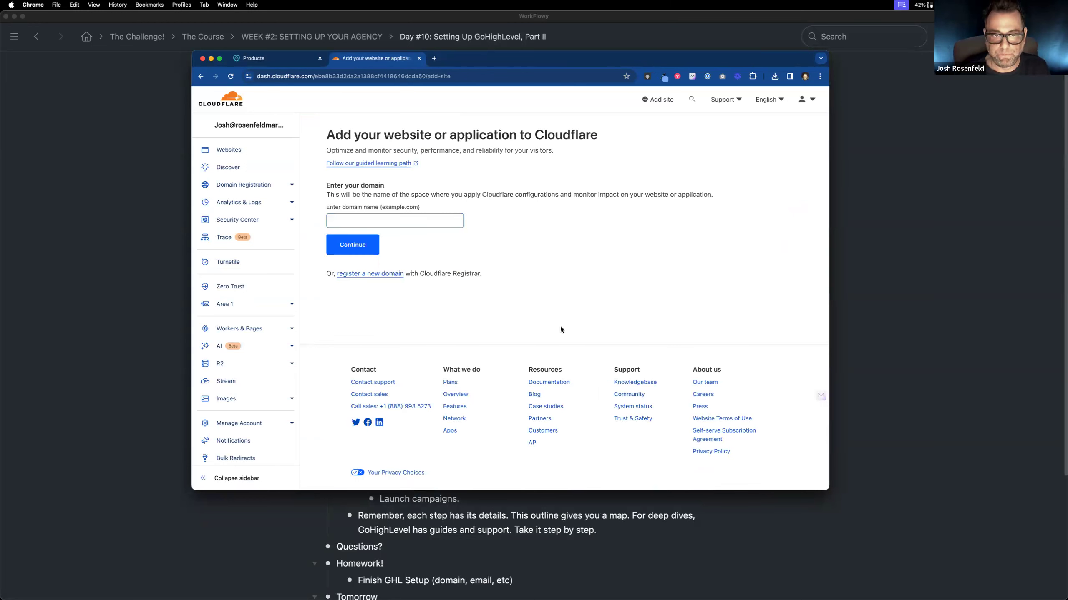
pyautogui.click(445, 221)
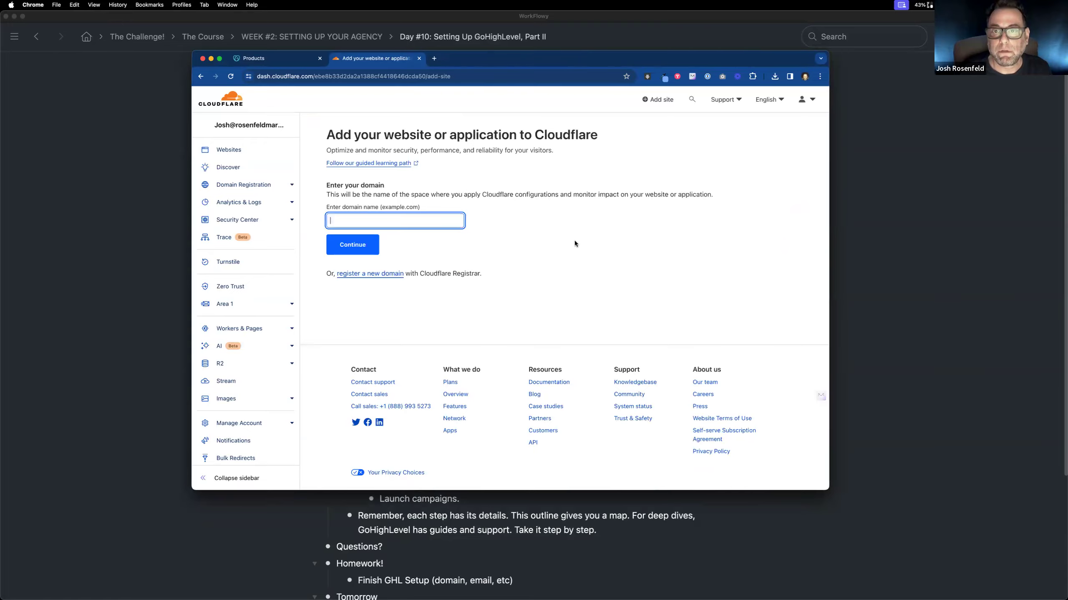
pyautogui.hotkey('ctrl', 'Left')
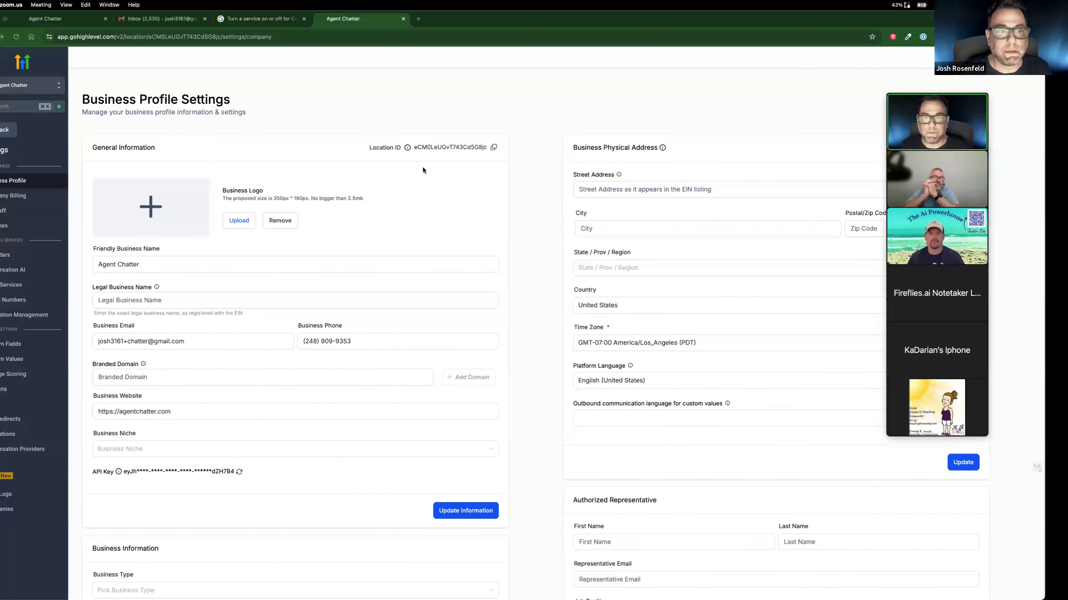
pyautogui.hotkey('ctrl', 'Right')
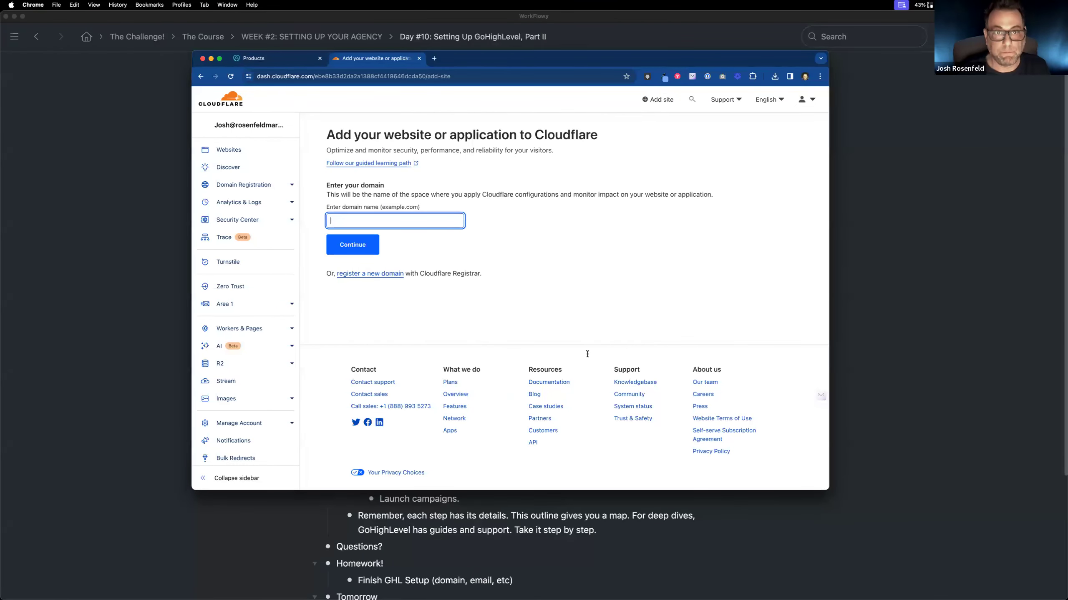
pyautogui.click(274, 58)
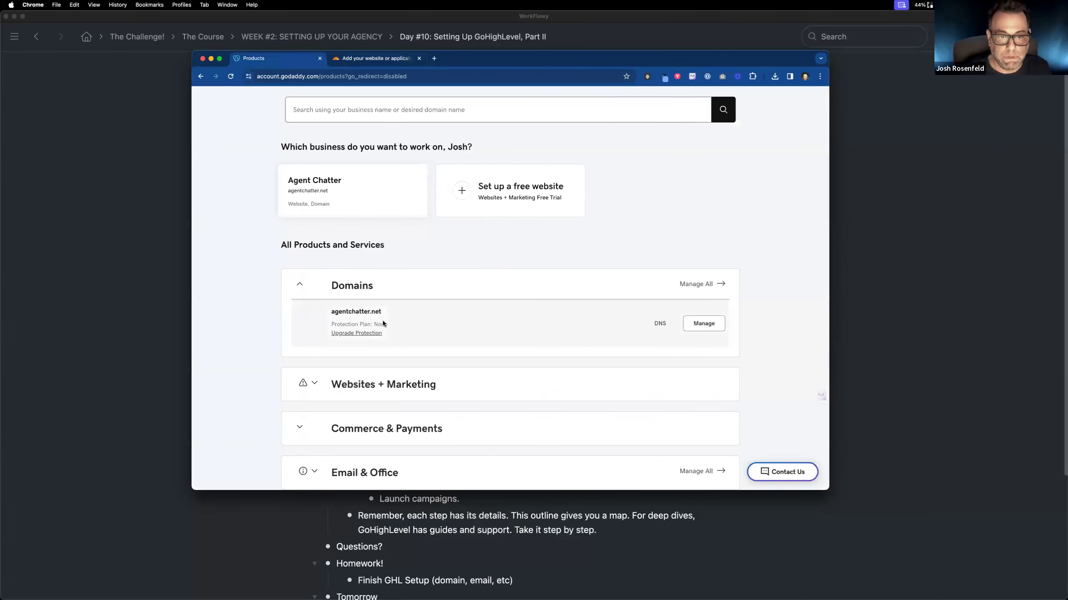
pyautogui.click(403, 62)
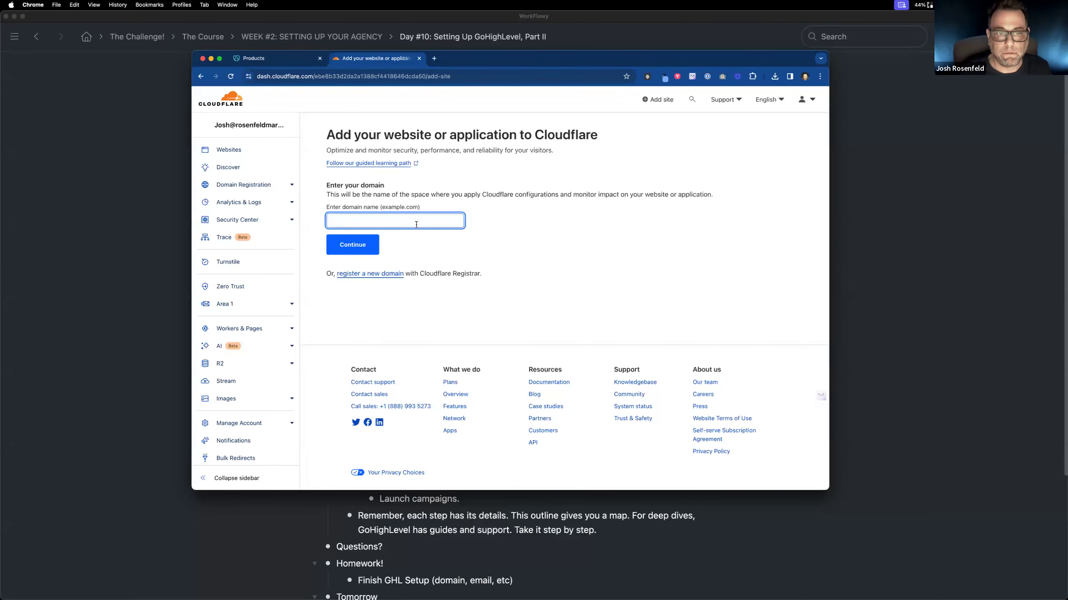
pyautogui.write('agentchatter.nert')
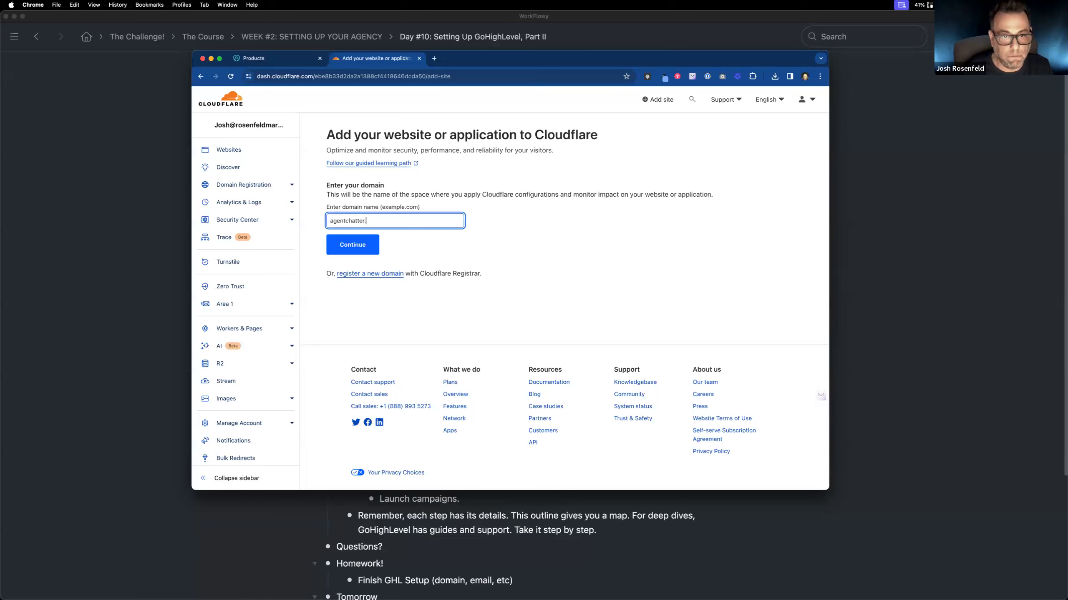
pyautogui.click(357, 247)
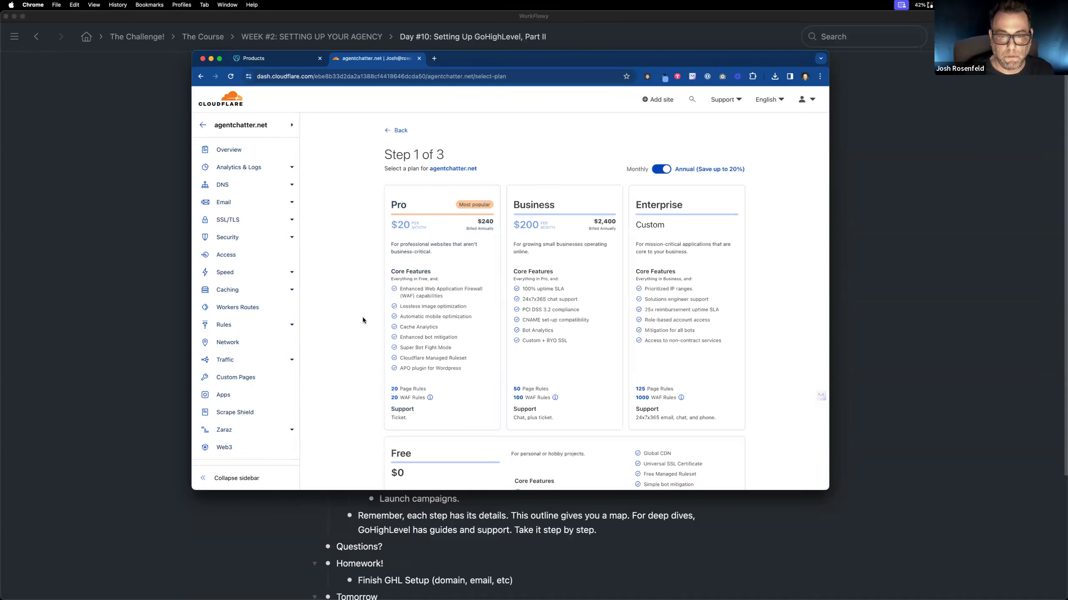
# Step: Choose the Free $0 plan for agentchatter.net and continue to the DNS record scan
pyautogui.scroll(-5, 361, 316)
pyautogui.click(565, 284)
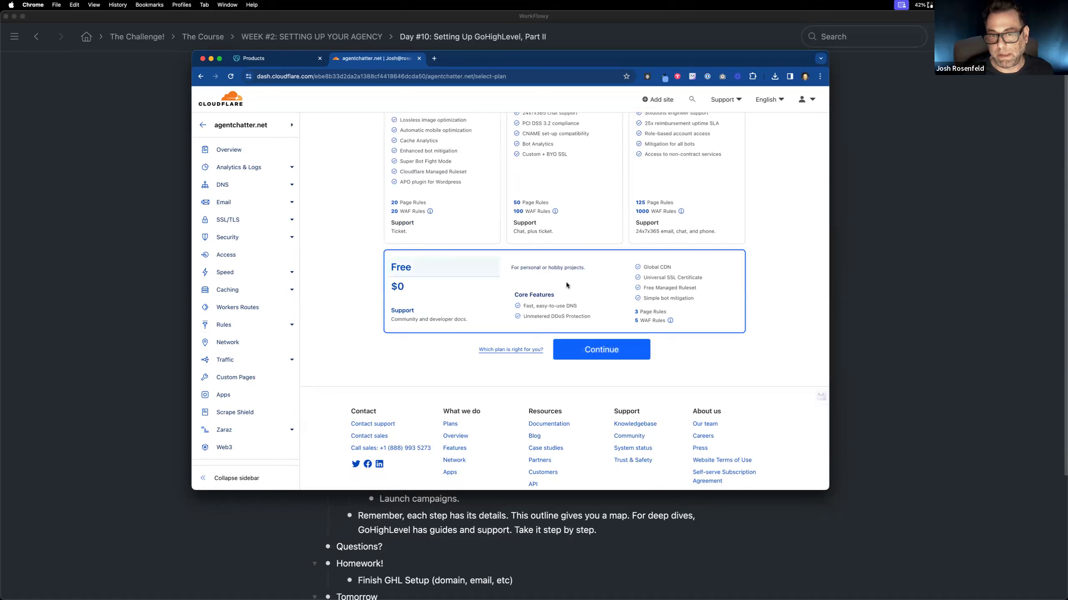
pyautogui.click(601, 350)
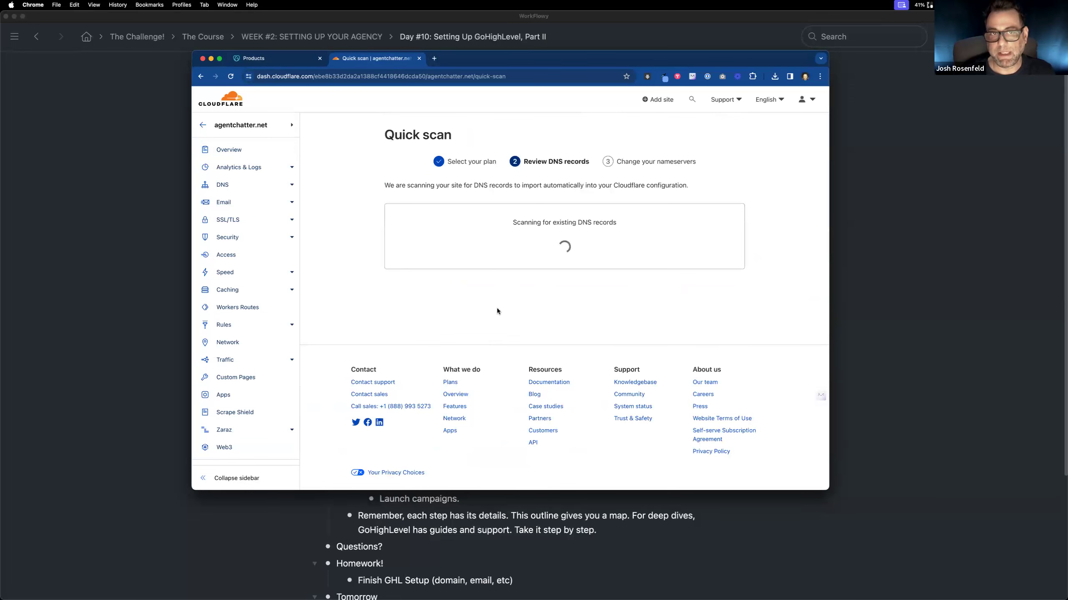
# Step: Review and accept the scanned DNS records for agentchatter.net, and bring up the assigned Cloudflare nameservers
pyautogui.click(274, 63)
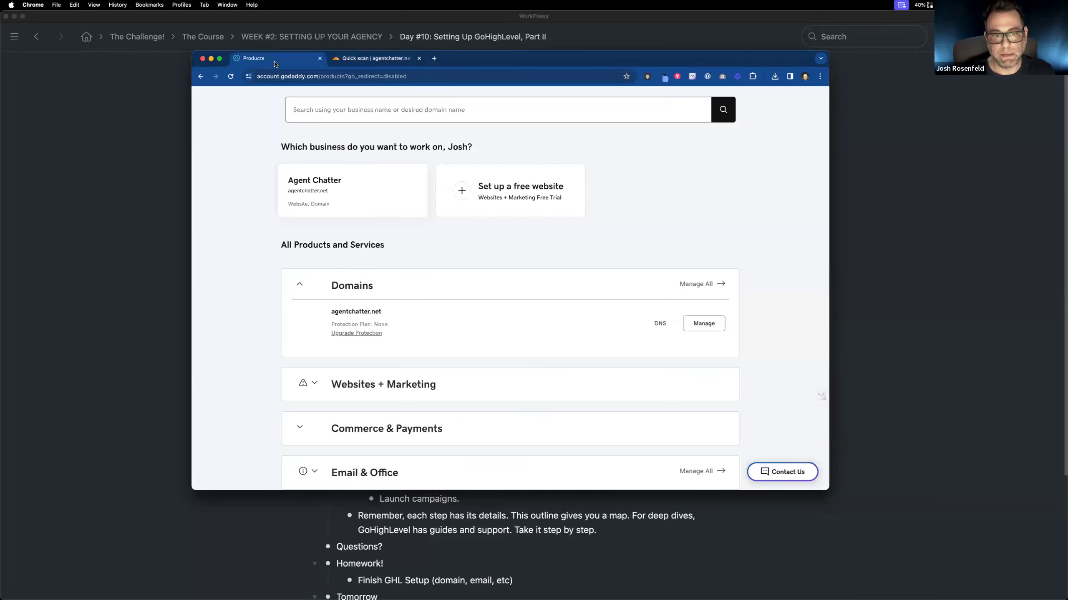
pyautogui.click(359, 59)
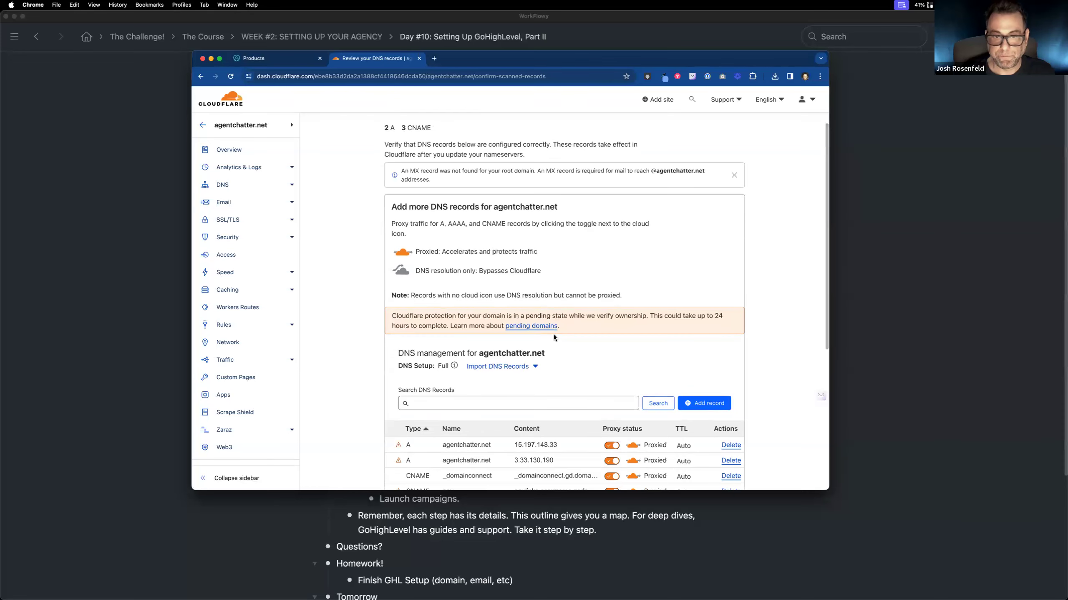
pyautogui.scroll(-3, 553, 335)
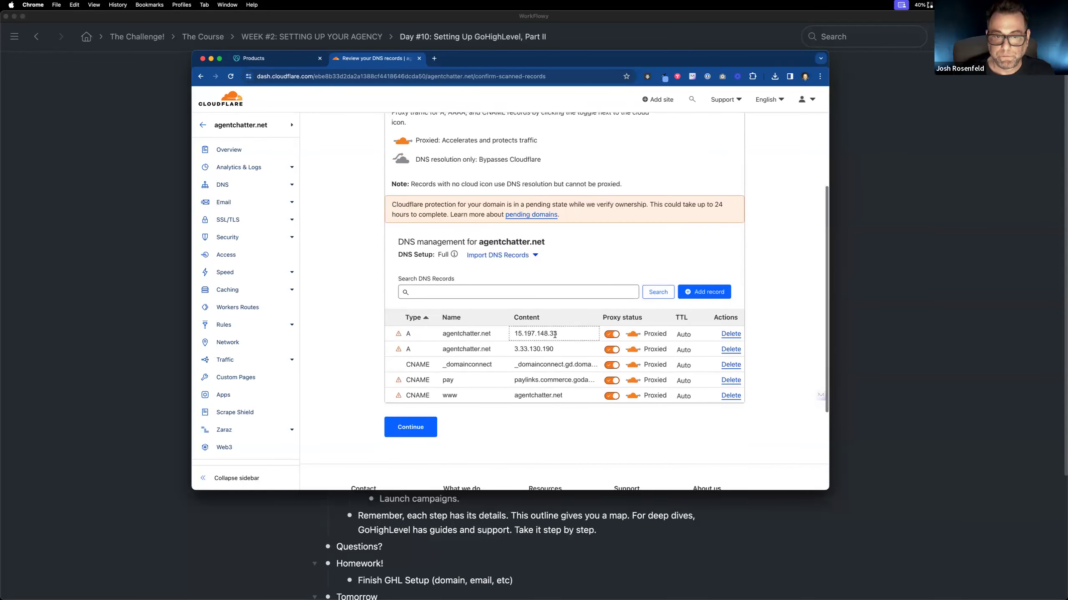
pyautogui.click(417, 430)
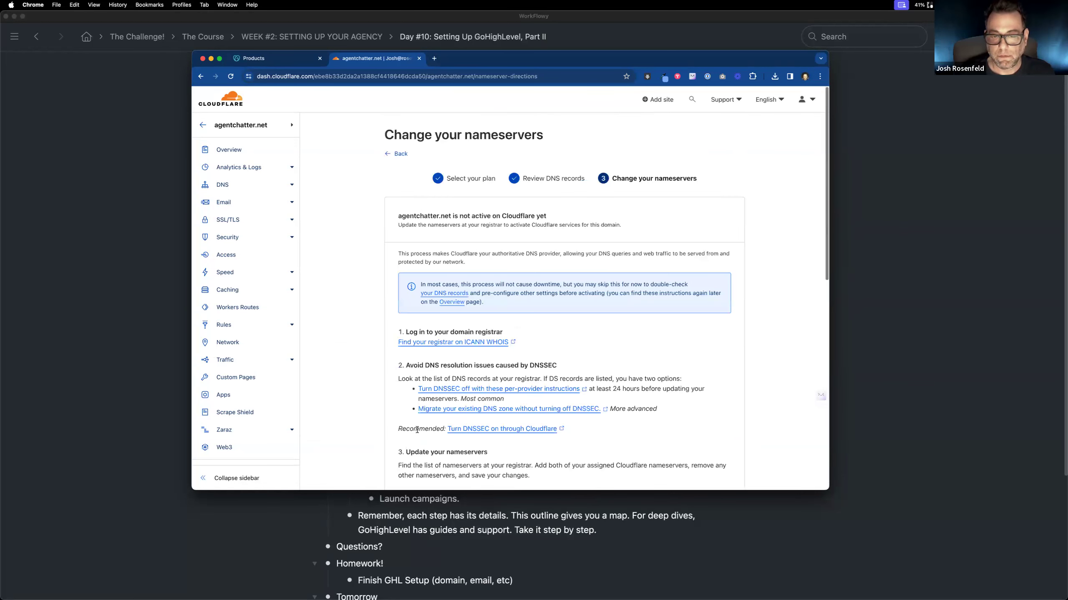
pyautogui.scroll(-2, 522, 387)
pyautogui.scroll(-3, 522, 387)
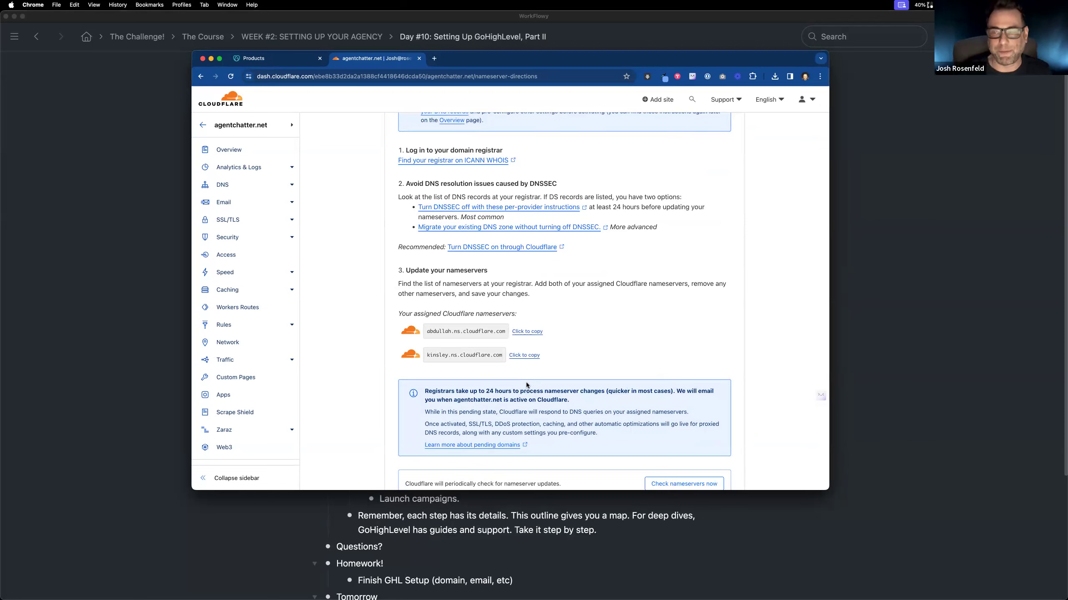
# Step: Open the DNS management page for agentchatter.net in GoDaddy and review its existing DNS records
pyautogui.click(268, 60)
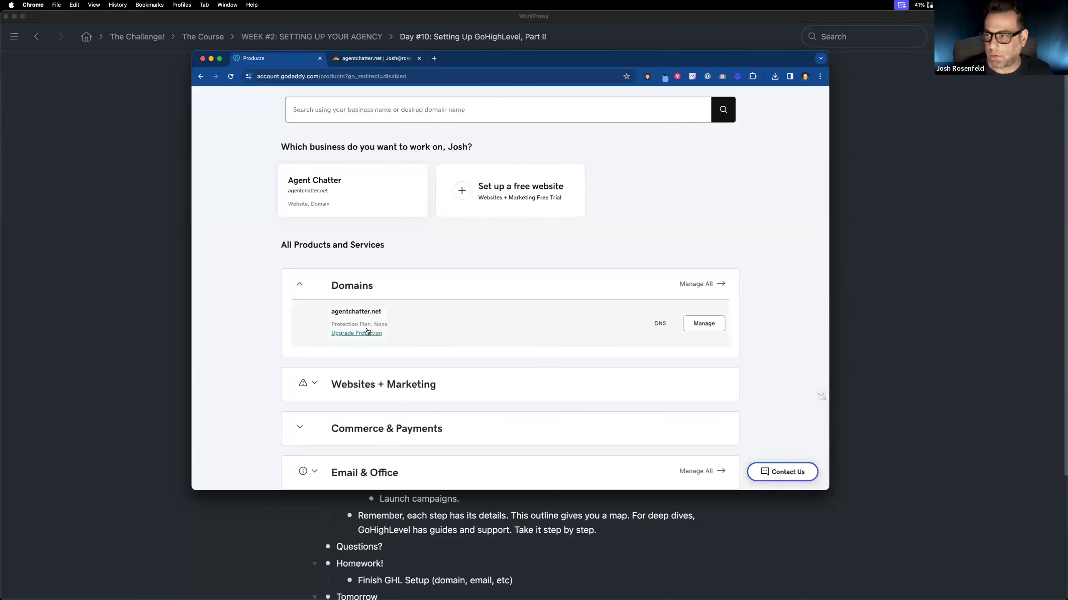
pyautogui.click(658, 327)
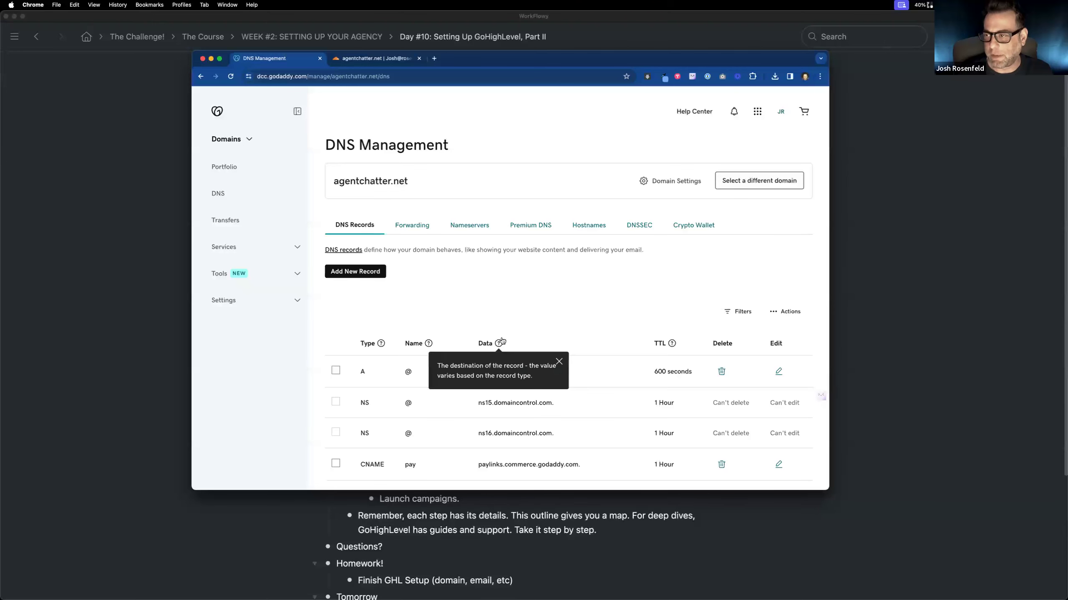
pyautogui.scroll(-1, 468, 343)
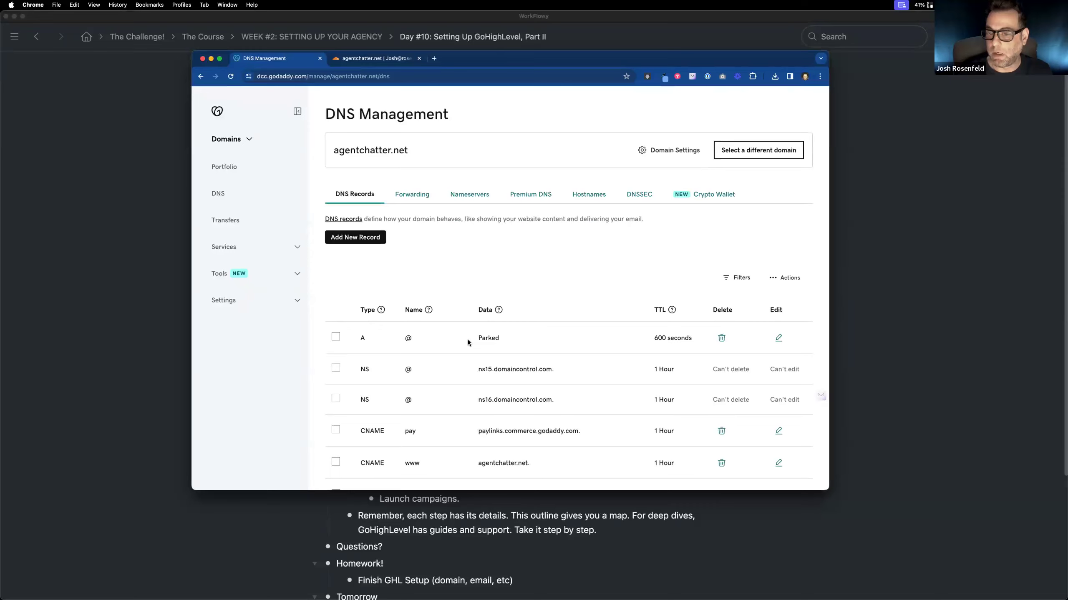
pyautogui.scroll(-3, 467, 341)
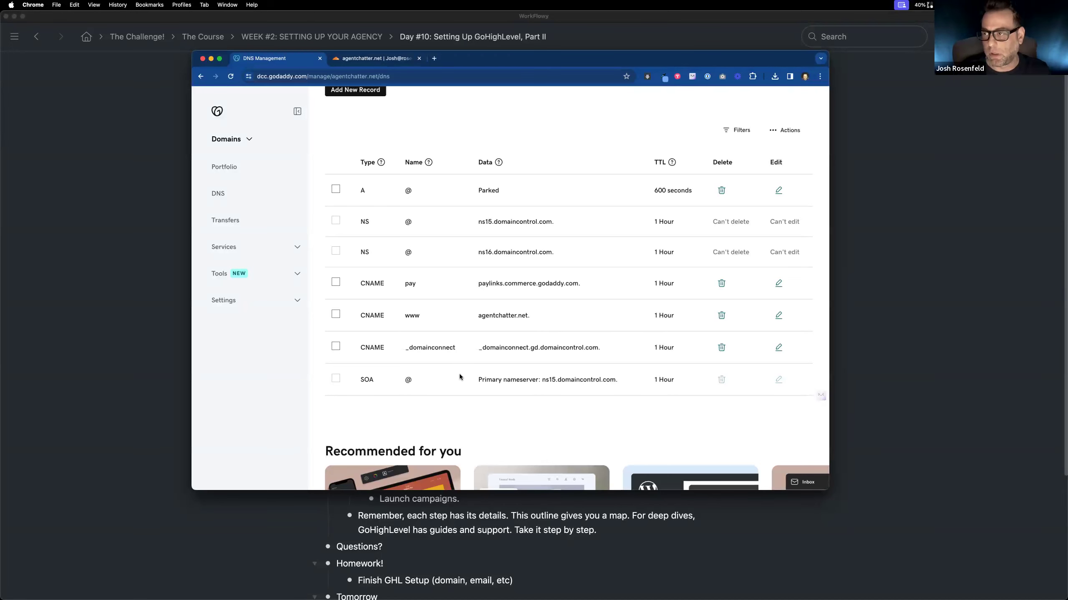
pyautogui.scroll(2, 460, 377)
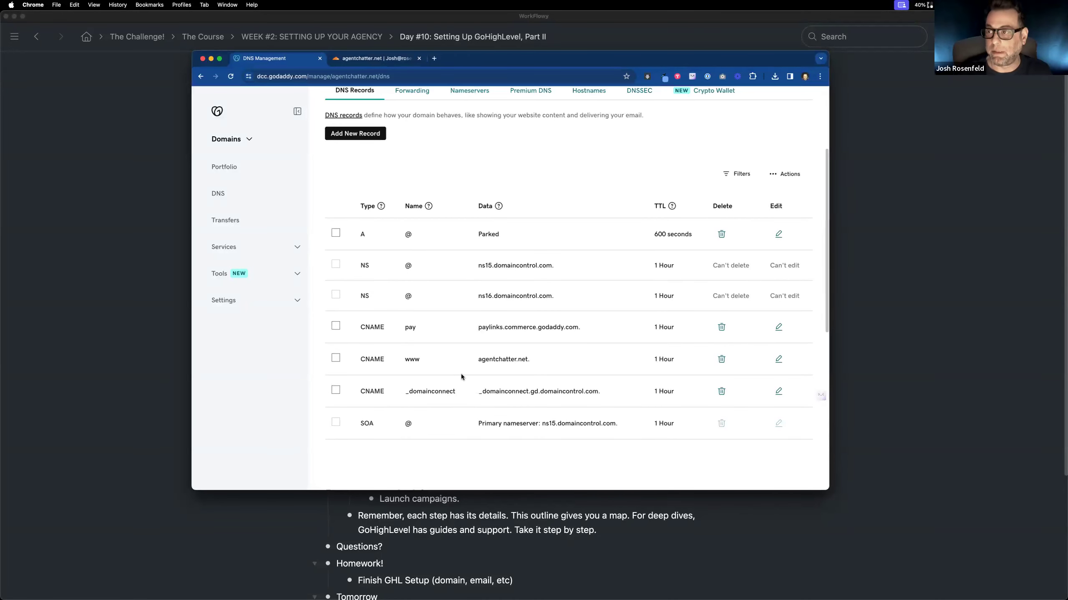
pyautogui.scroll(3, 464, 371)
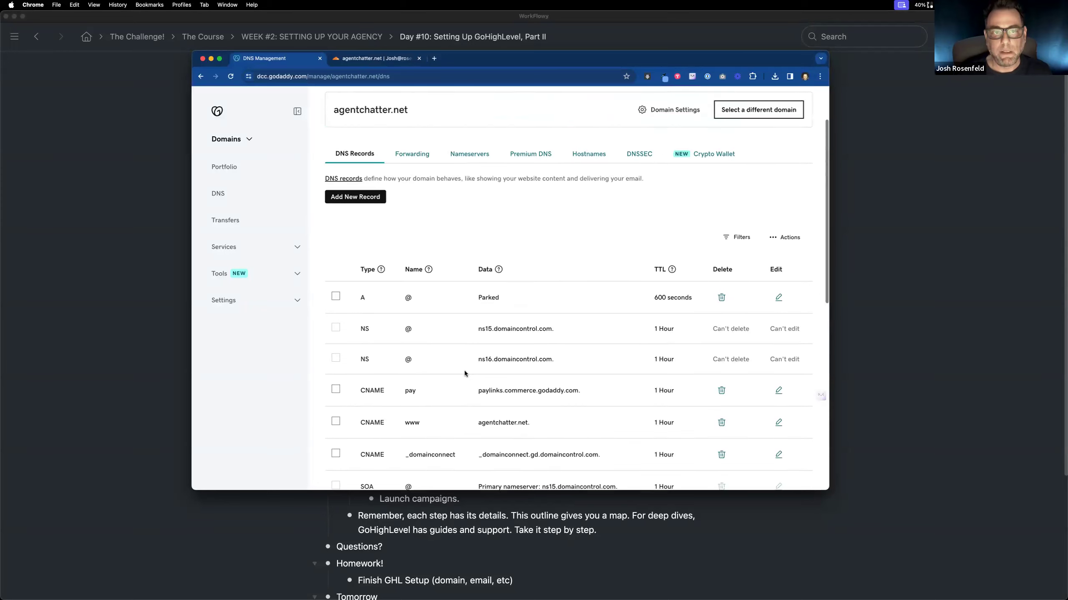
pyautogui.scroll(2, 463, 370)
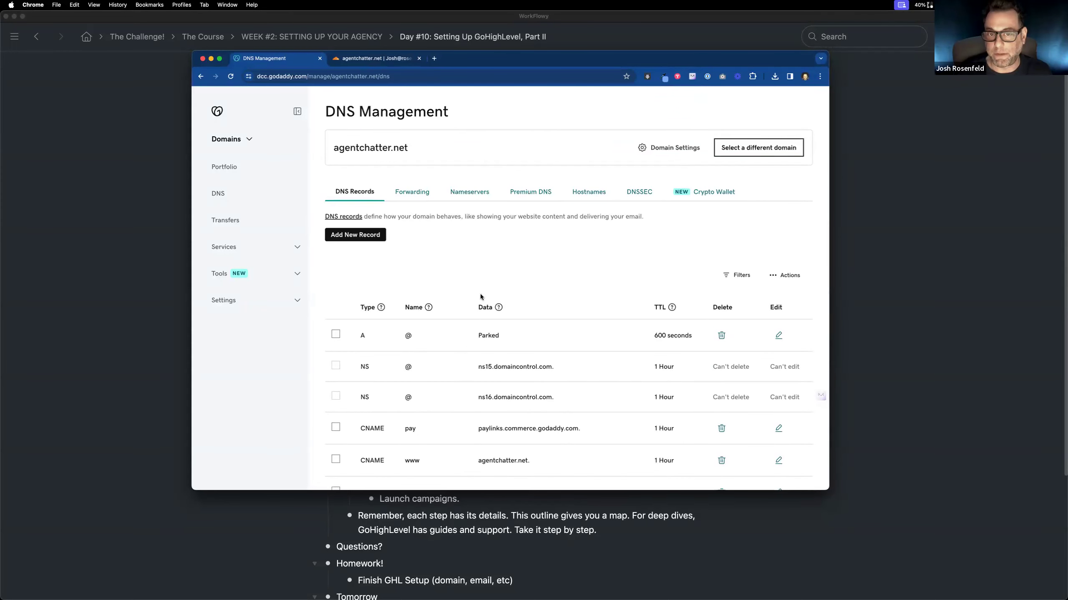
# Step: Start changing agentchatter.net's nameservers in GoDaddy and choose the option to use your own nameservers
pyautogui.click(391, 59)
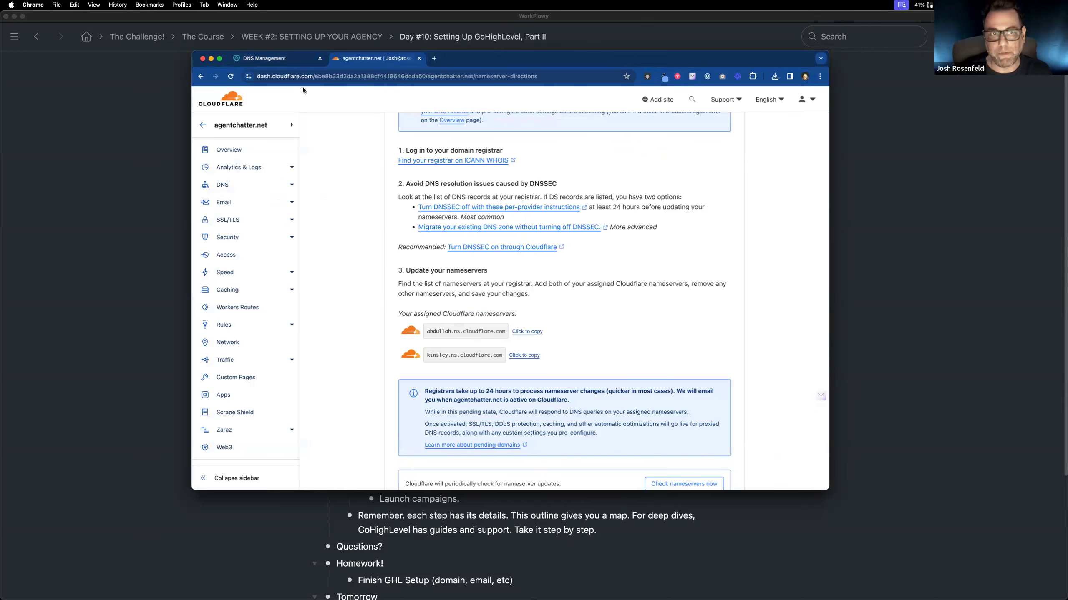
pyautogui.click(281, 60)
pyautogui.click(483, 196)
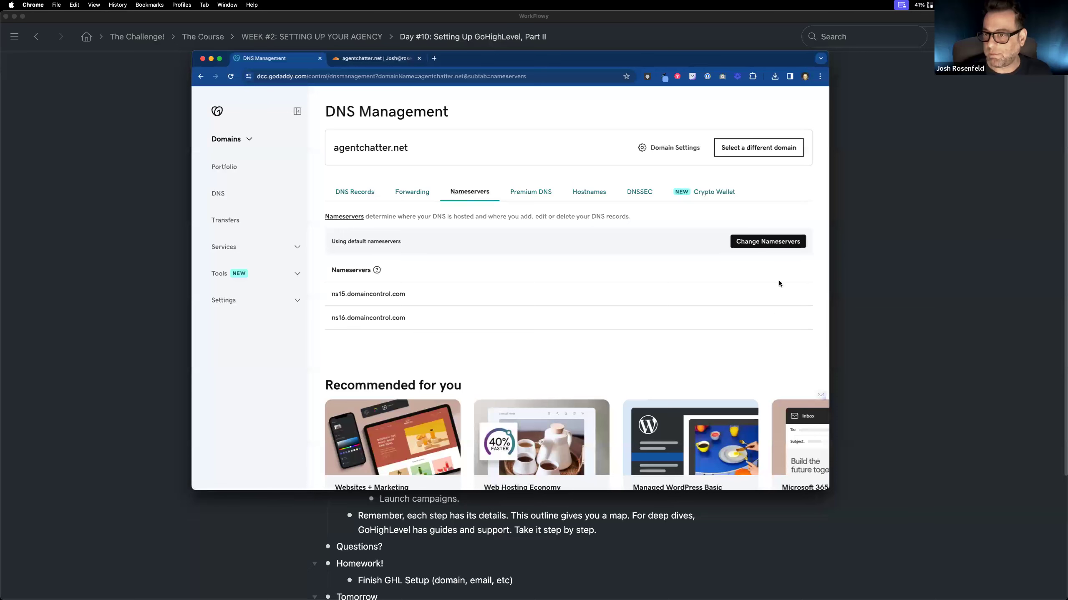
pyautogui.click(767, 242)
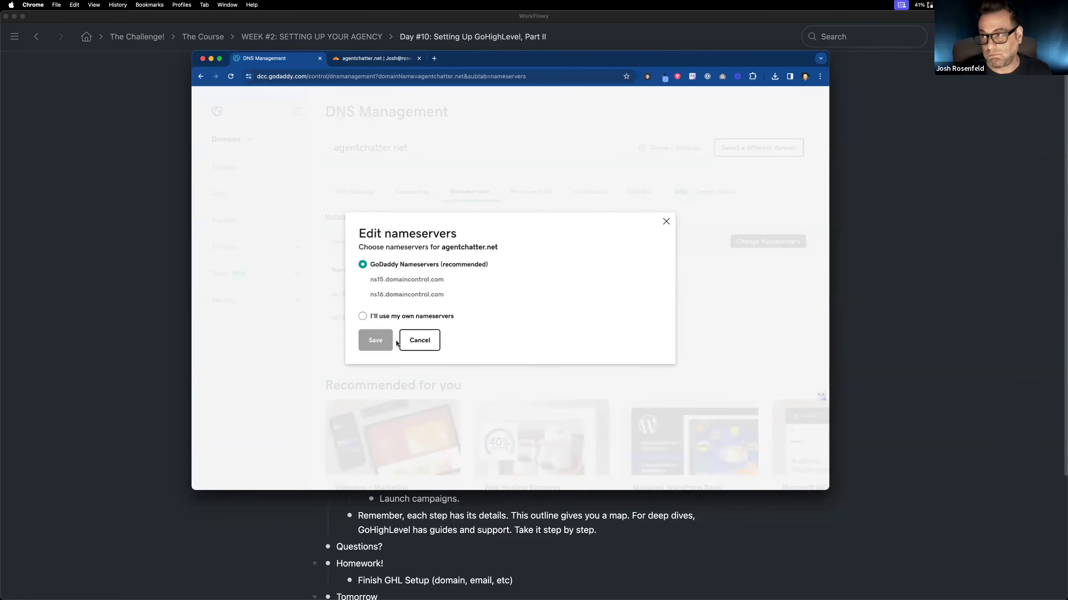
pyautogui.click(364, 318)
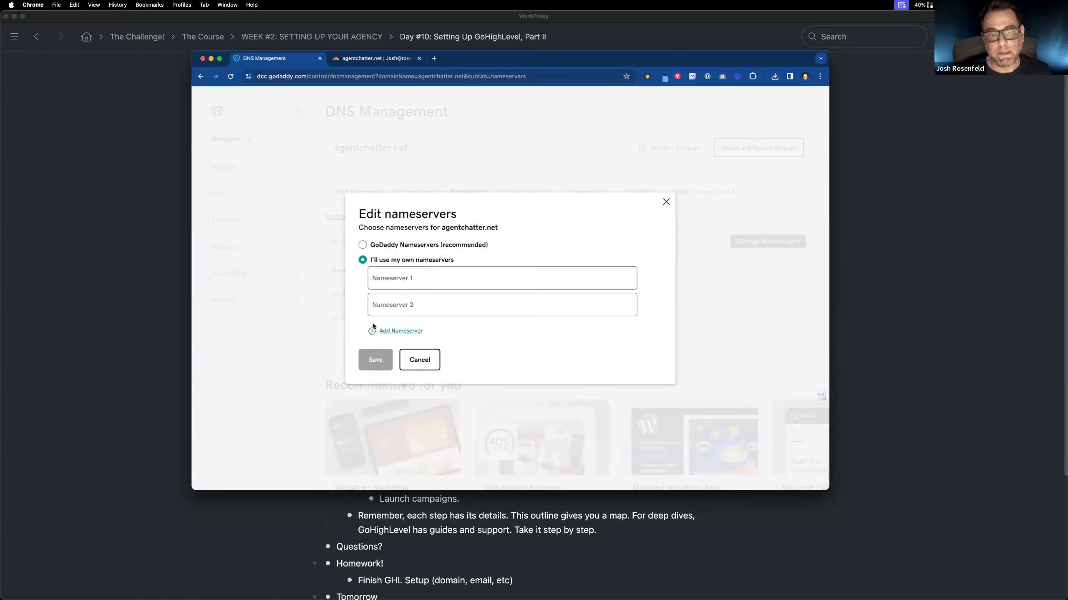
# Step: Copy the first assigned nameserver from Cloudflare and enter abdullah.ns.cloudflare.com as Nameserver 1 in GoDaddy
pyautogui.click(397, 59)
pyautogui.click(536, 335)
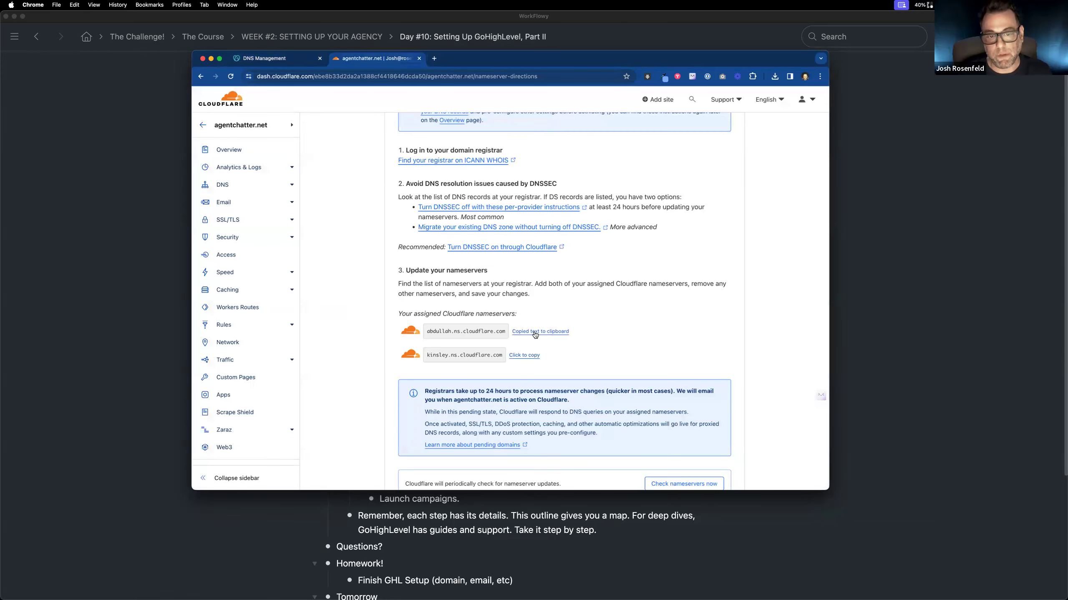
pyautogui.click(297, 63)
pyautogui.click(436, 284)
pyautogui.write('abdullah.ns.cloudflare.com')
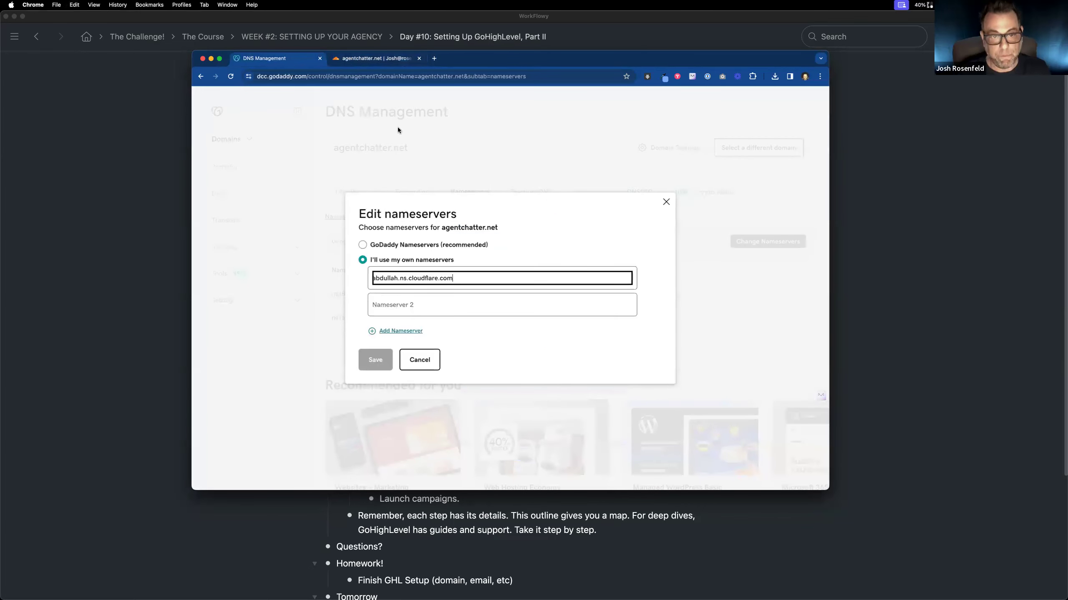
# Step: Copy the second assigned nameserver from Cloudflare and enter kinsley.ns.cloudflare.com as Nameserver 2 in GoDaddy
pyautogui.click(364, 60)
pyautogui.click(533, 357)
pyautogui.click(273, 73)
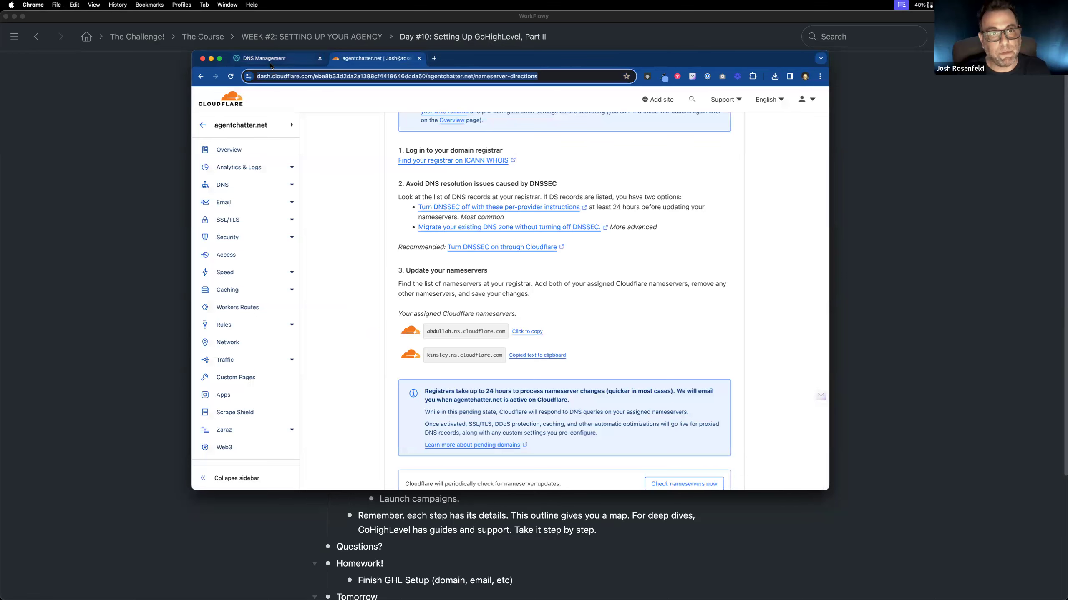
pyautogui.click(271, 63)
pyautogui.click(440, 306)
pyautogui.press('super+v')
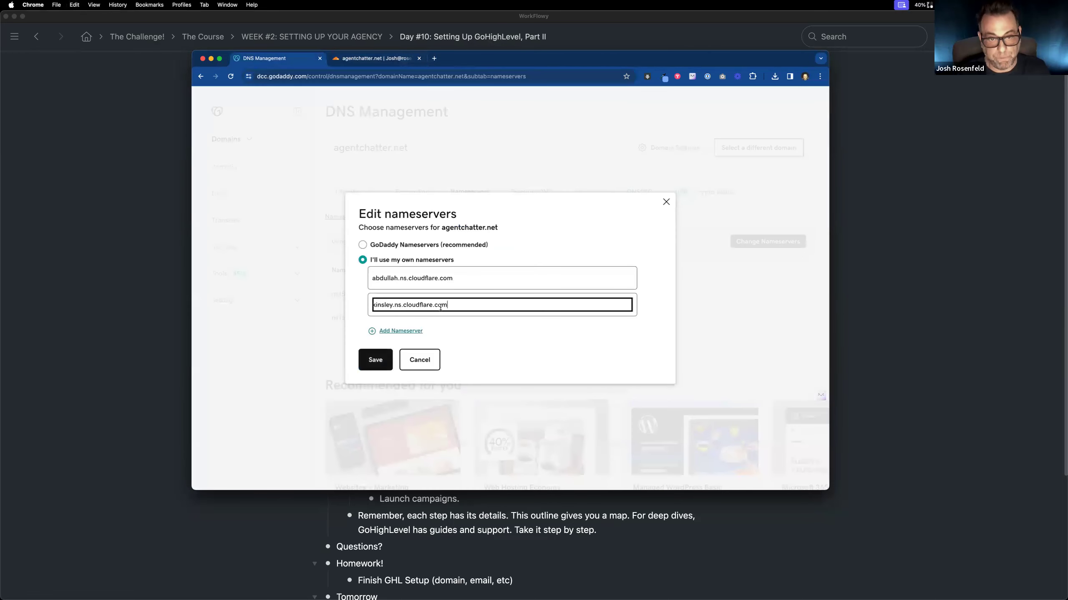
# Step: Save the custom nameservers for agentchatter.net, consent to the update, and look over the domain's nameserver list
pyautogui.click(375, 360)
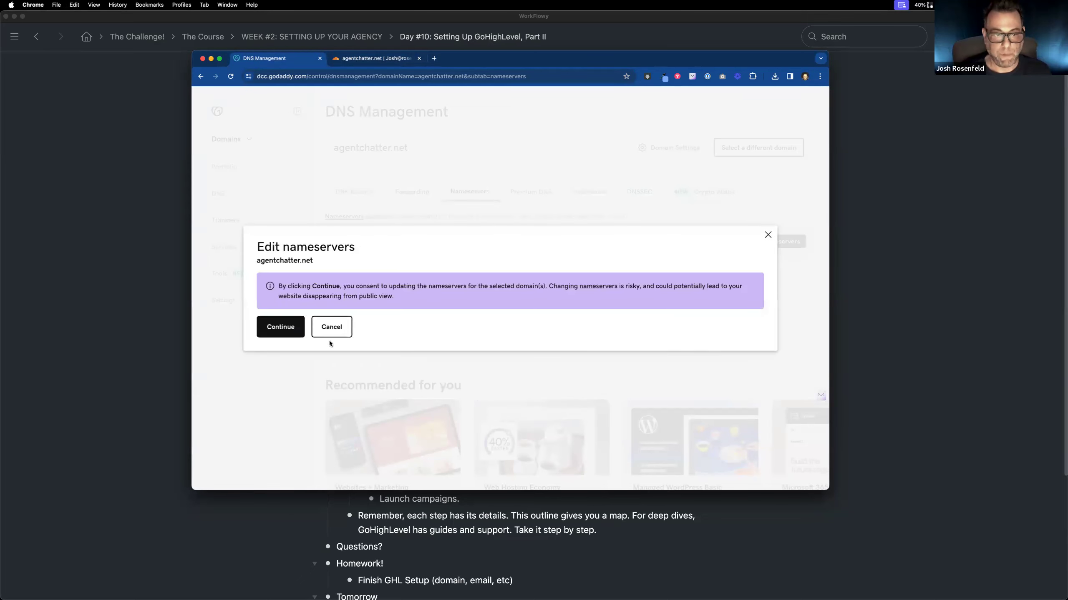
pyautogui.click(300, 332)
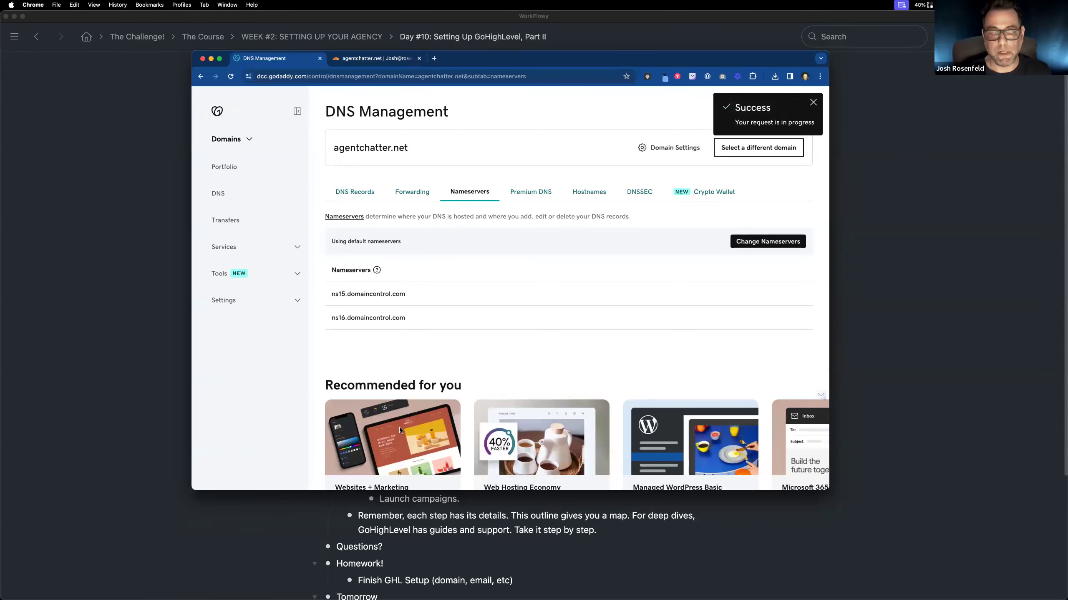
pyautogui.scroll(-2, 415, 290)
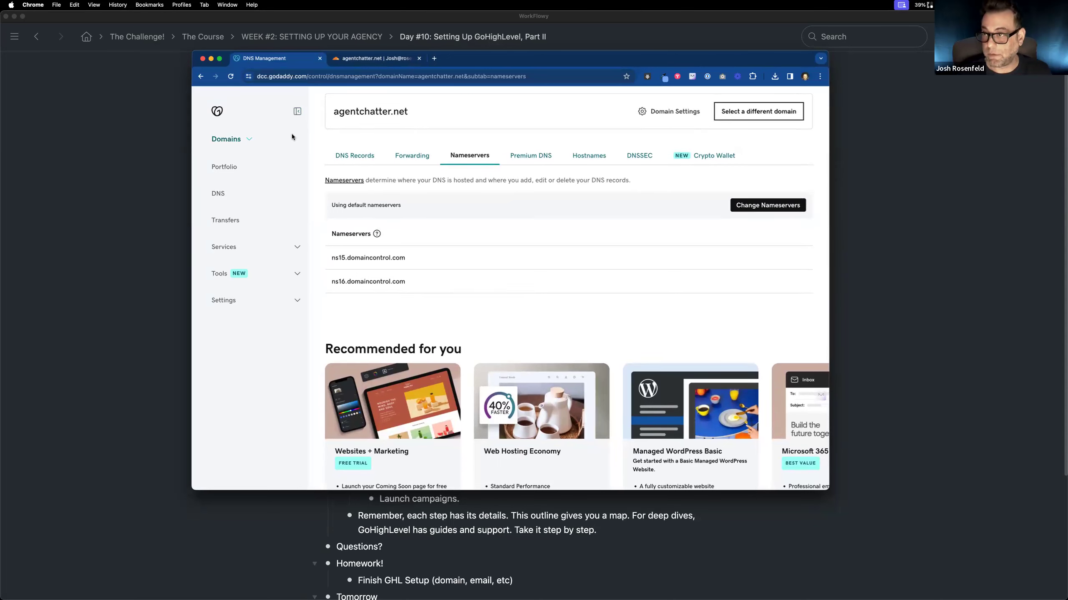
pyautogui.click(377, 233)
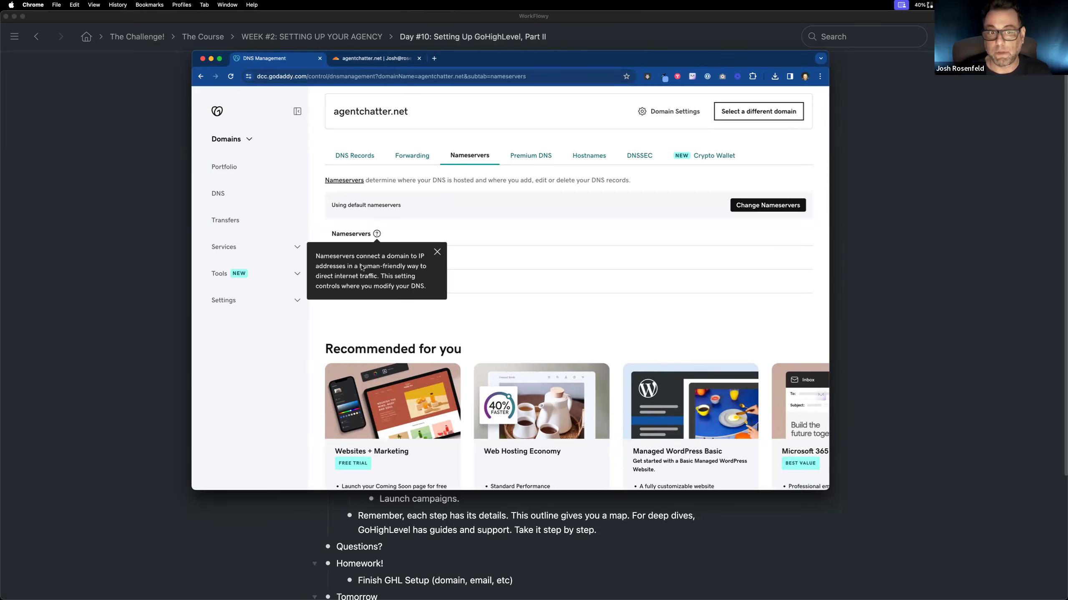
# Step: Switch back to Cloudflare and request an immediate nameserver check for agentchatter.net
pyautogui.click(373, 61)
pyautogui.scroll(-5, 577, 358)
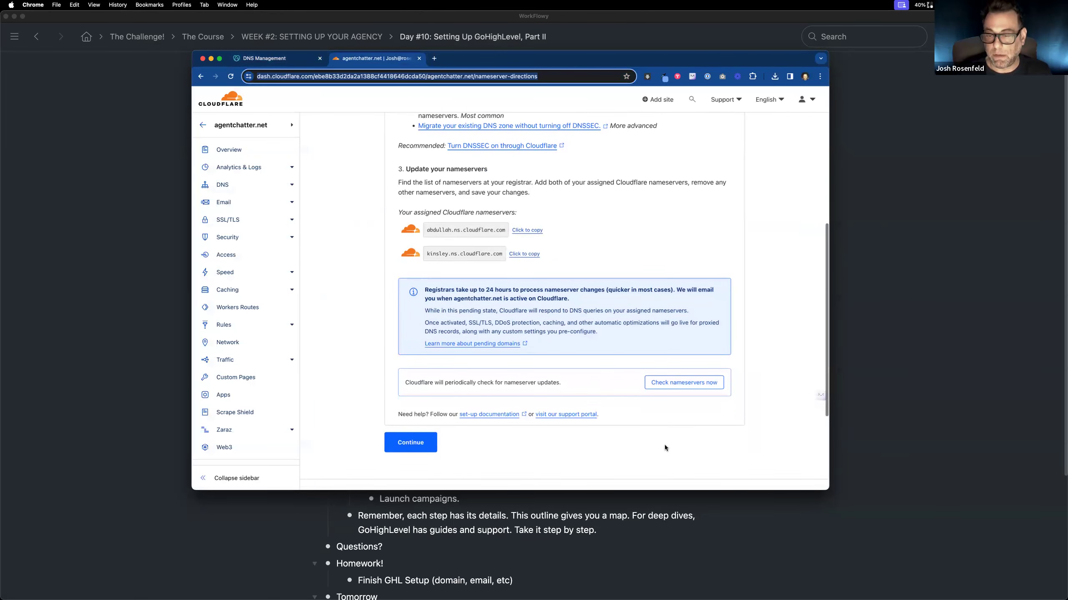
pyautogui.click(664, 383)
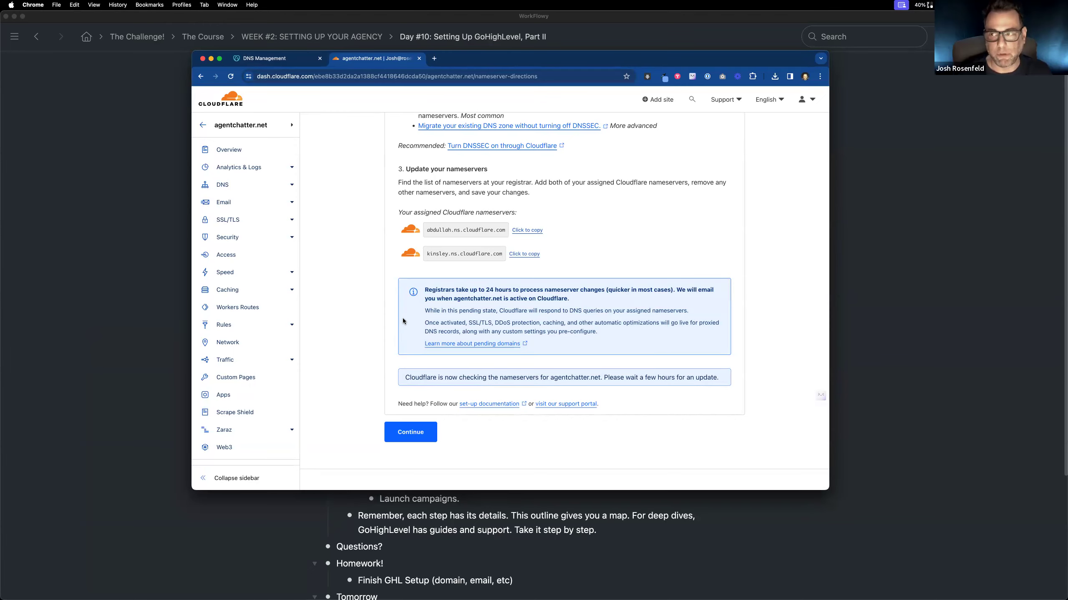
pyautogui.hotkey('ctrl', 'Left')
pyautogui.hotkey('ctrl', 'Right')
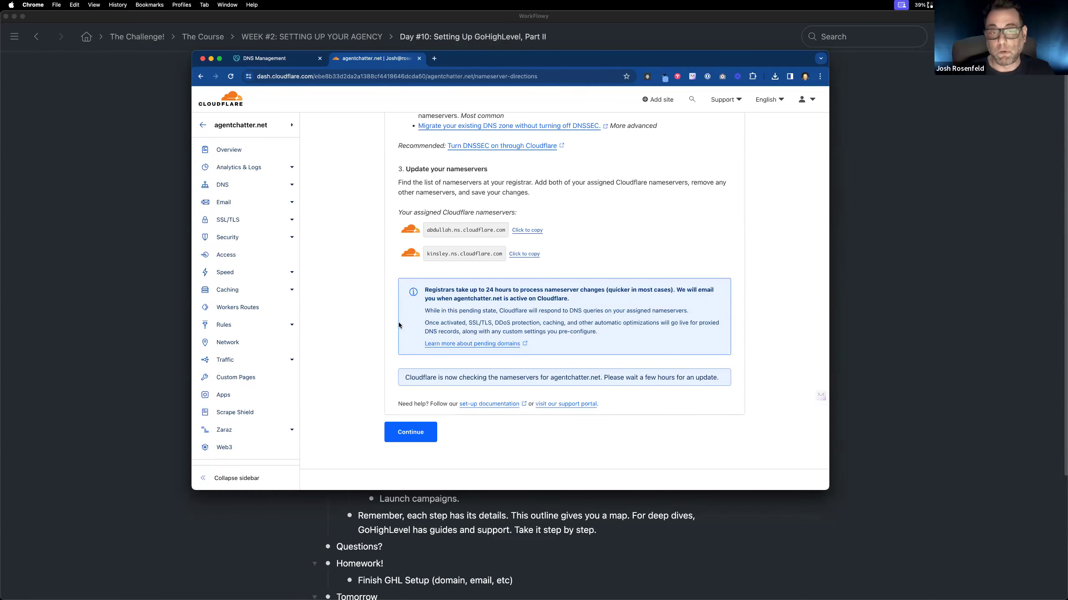
# Step: In the WorkFlowy outline, add a bullet reading "DMARC Setup" at the end of the "Configure Emails" section
pyautogui.press('super+Tab')
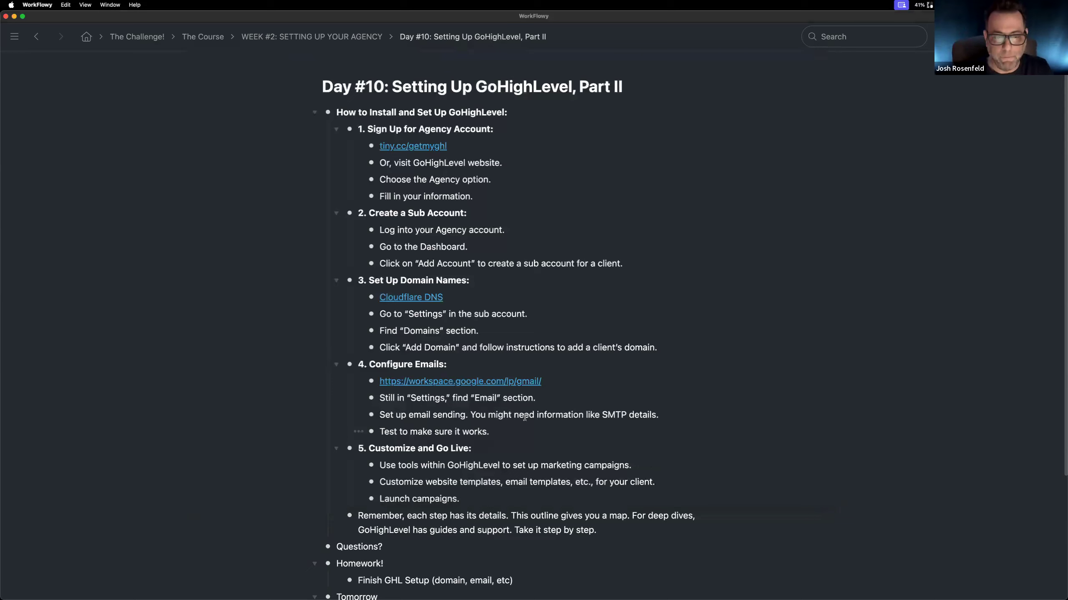
pyautogui.press('Return')
pyautogui.write('DMARC')
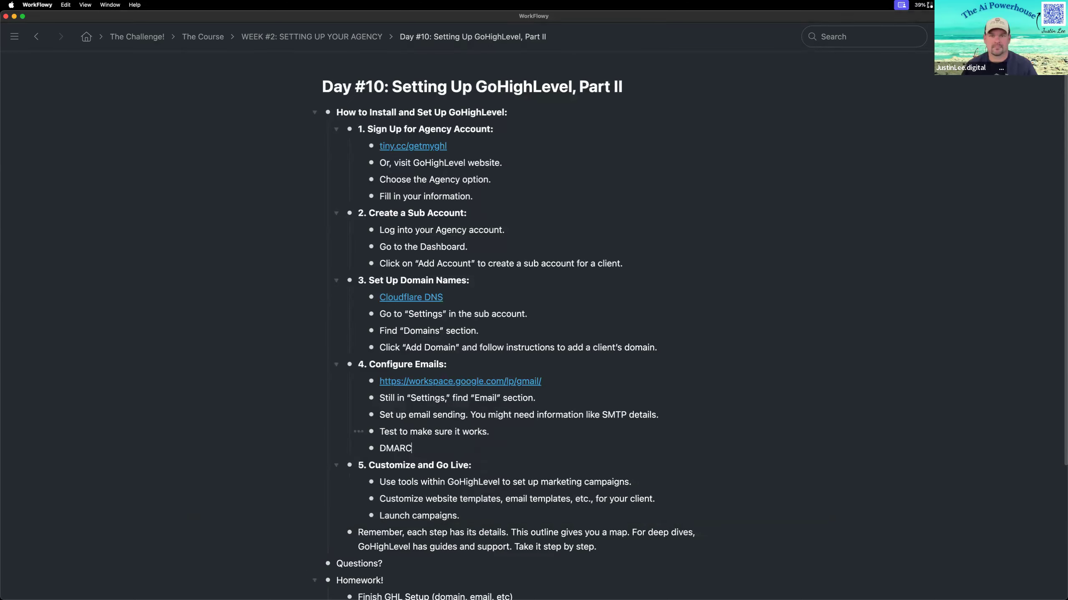
pyautogui.write(' Setup (')
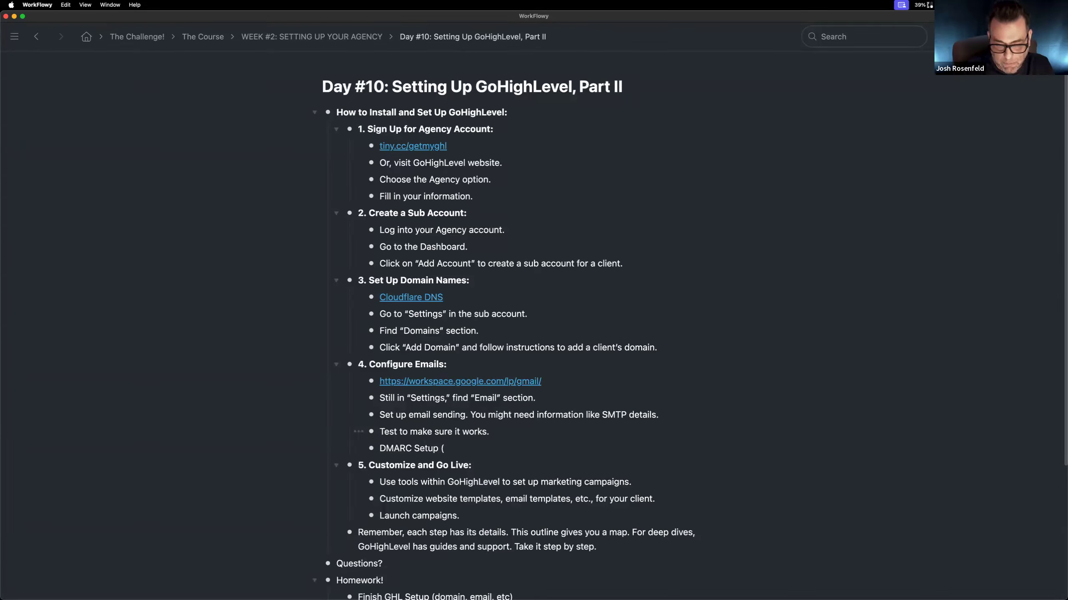
pyautogui.press('BackSpace')
pyautogui.press('BackSpace')
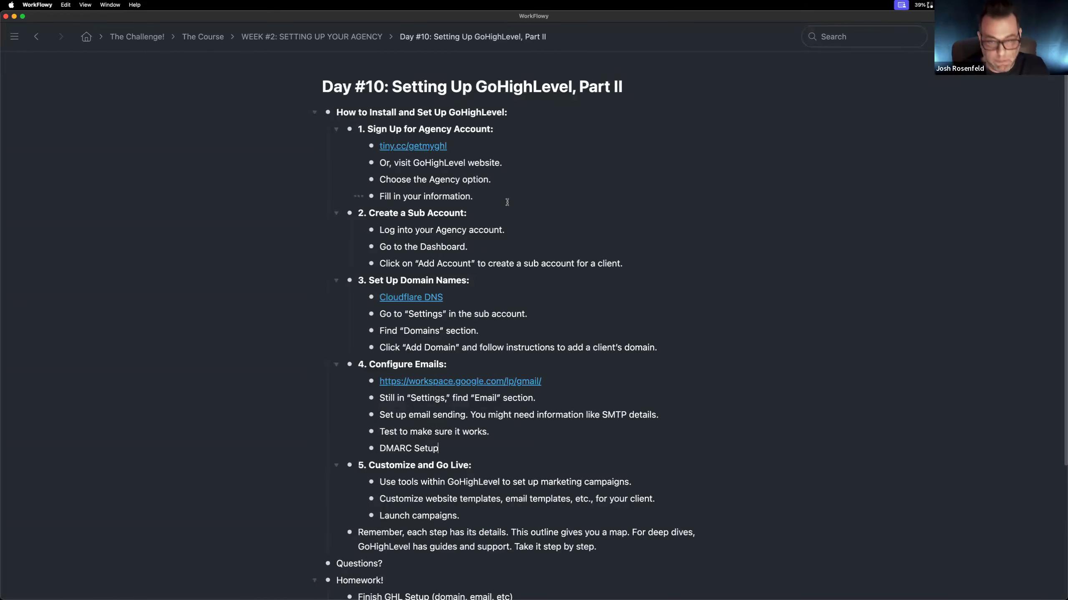
# Step: Return to Cloudflare, continue to the Quick Start Guide, and save it with Automatic HTTPS Rewrites and Brotli enabled
pyautogui.press('super+Tab')
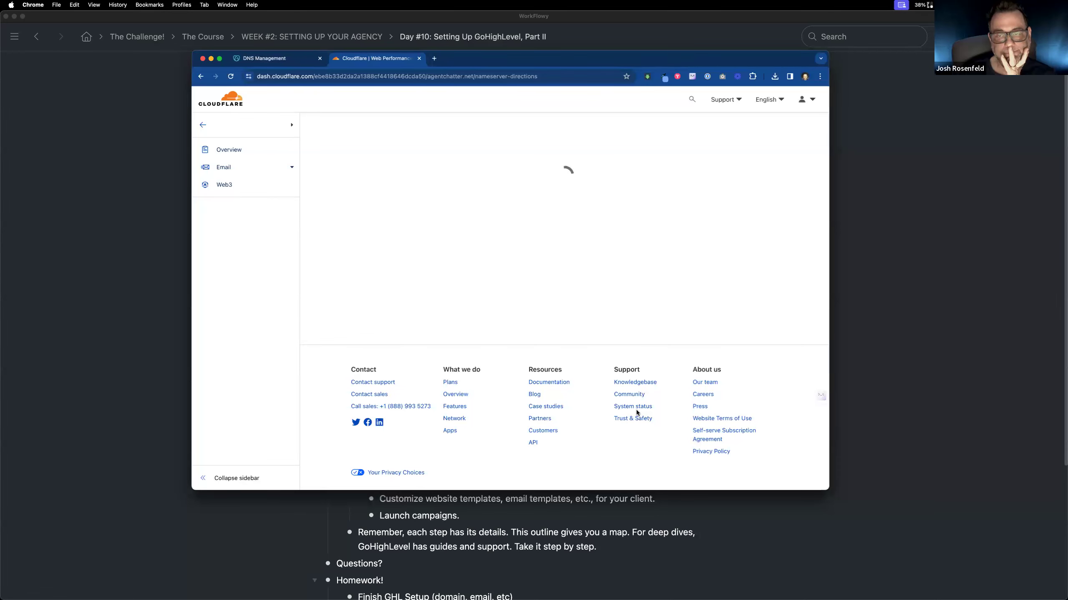
pyautogui.scroll(-5, 609, 398)
pyautogui.scroll(-3, 609, 399)
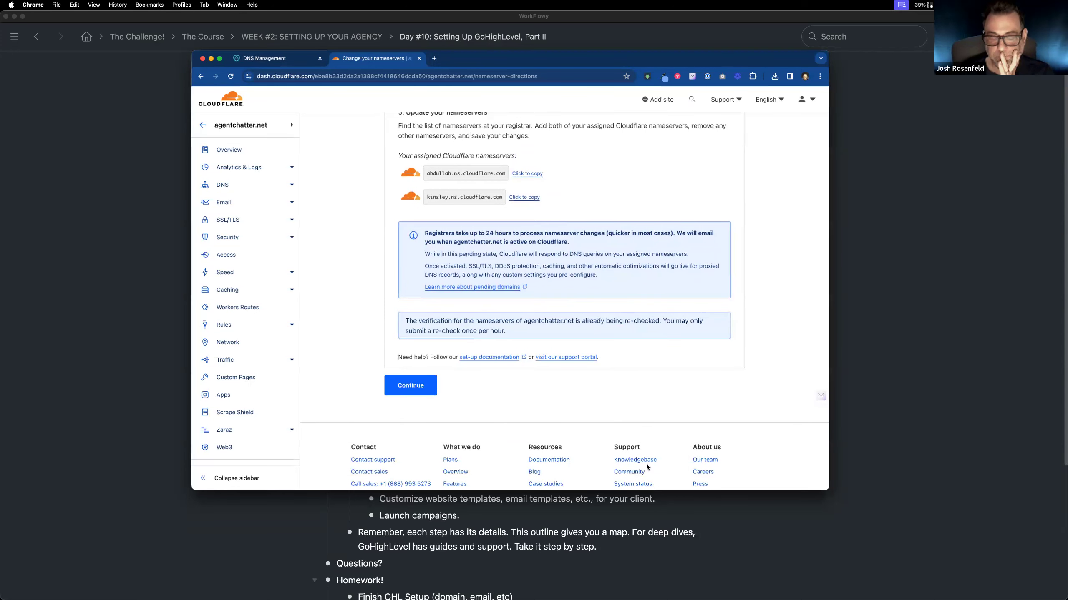
pyautogui.click(410, 385)
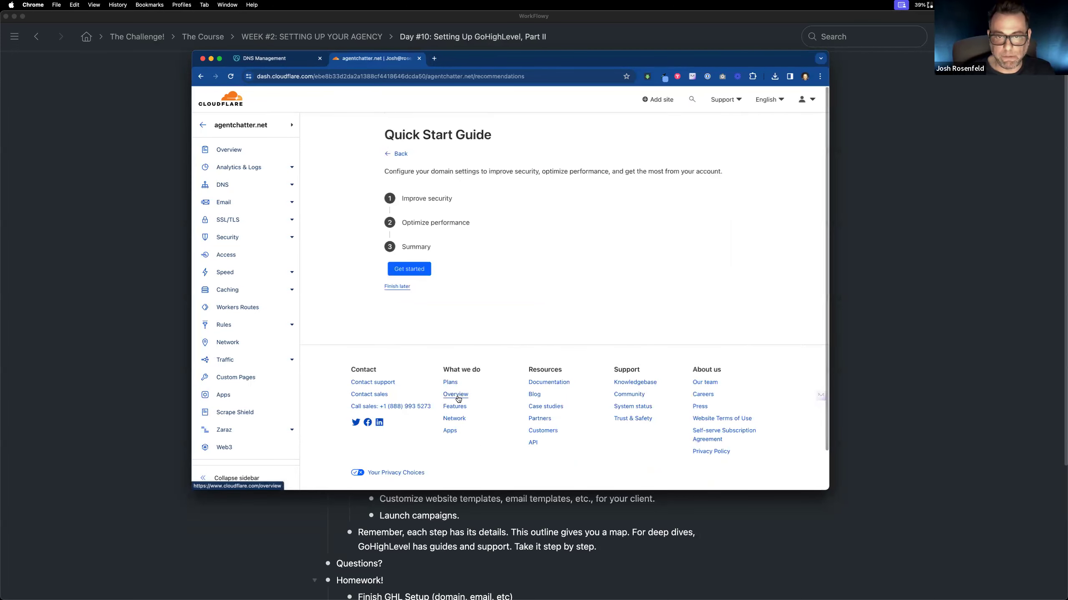
pyautogui.click(417, 271)
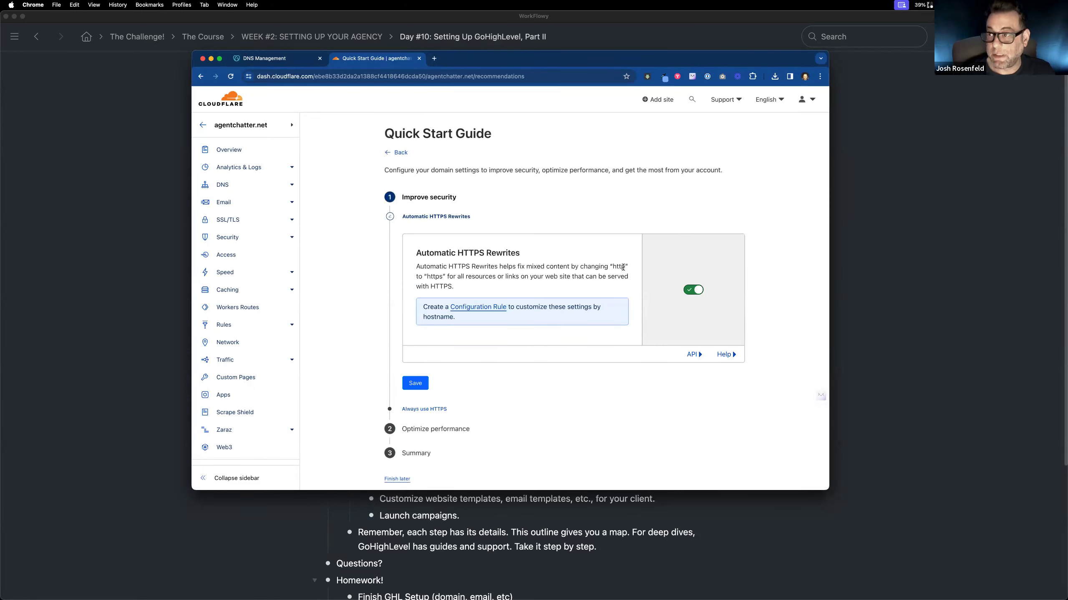
pyautogui.click(416, 384)
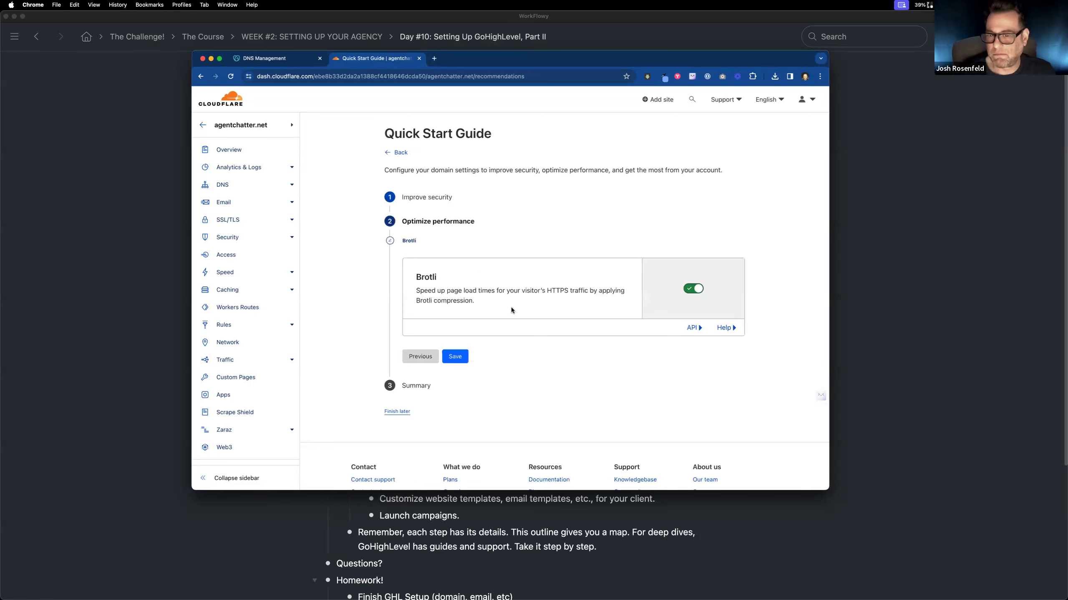
pyautogui.click(455, 356)
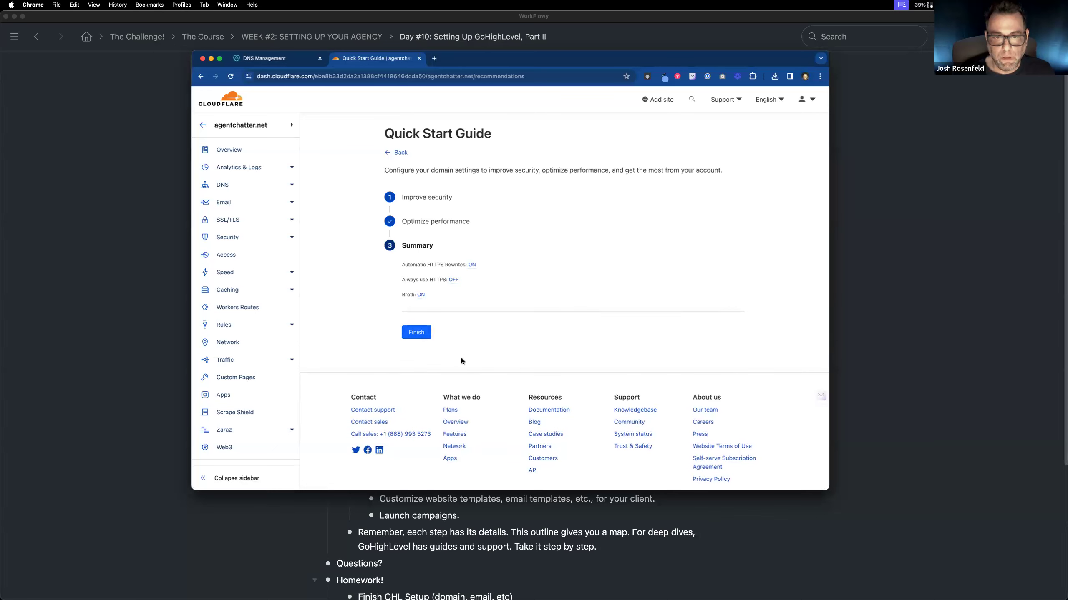
# Step: Turn on Always Use HTTPS for agentchatter.net, save the setting, and finish the Quick Start Guide
pyautogui.click(452, 281)
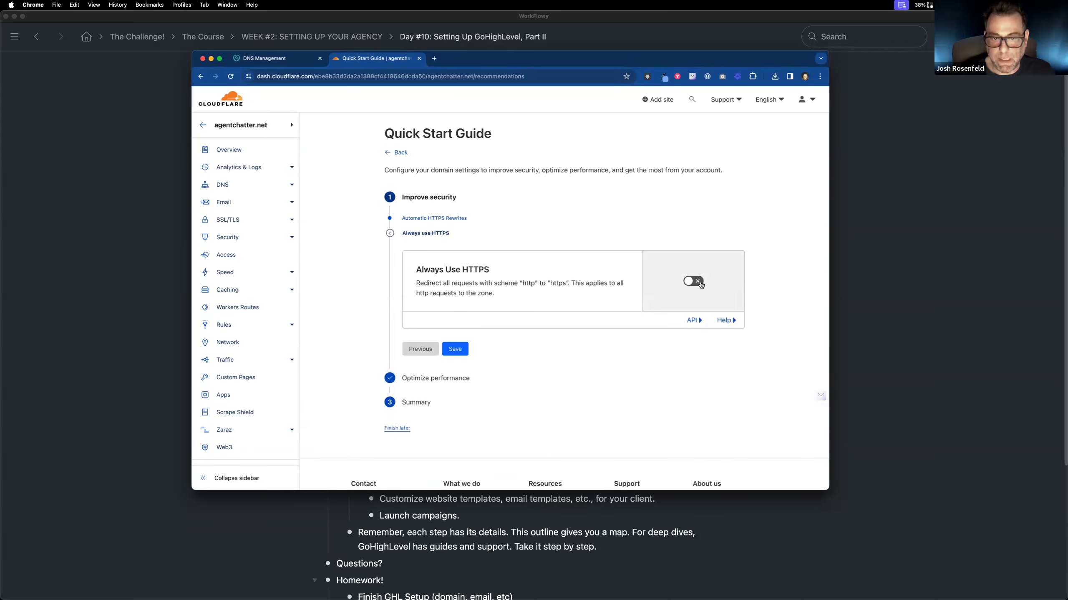
pyautogui.click(699, 284)
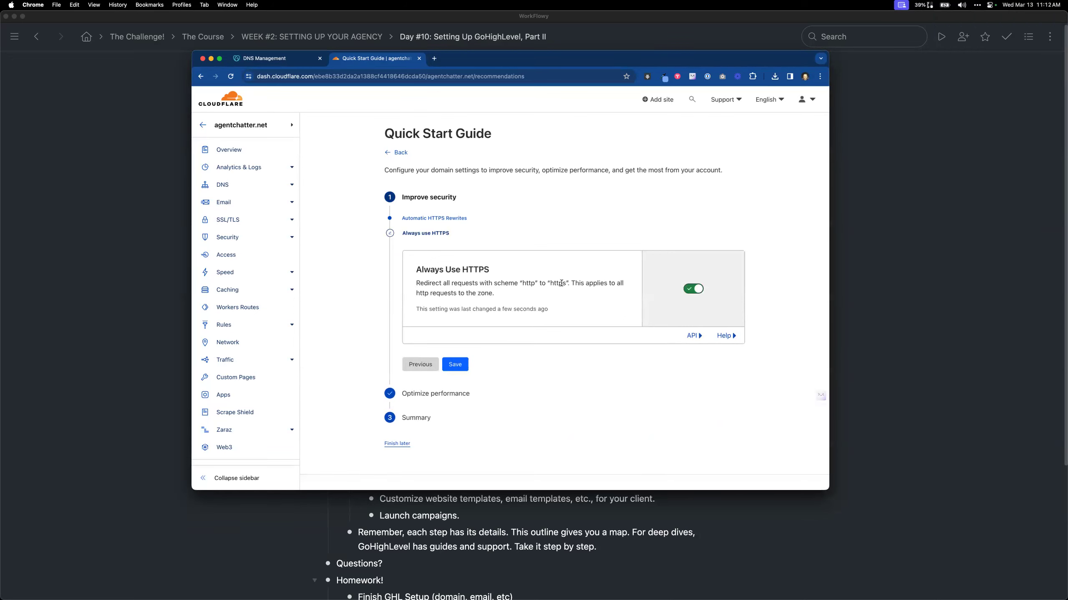
pyautogui.click(456, 366)
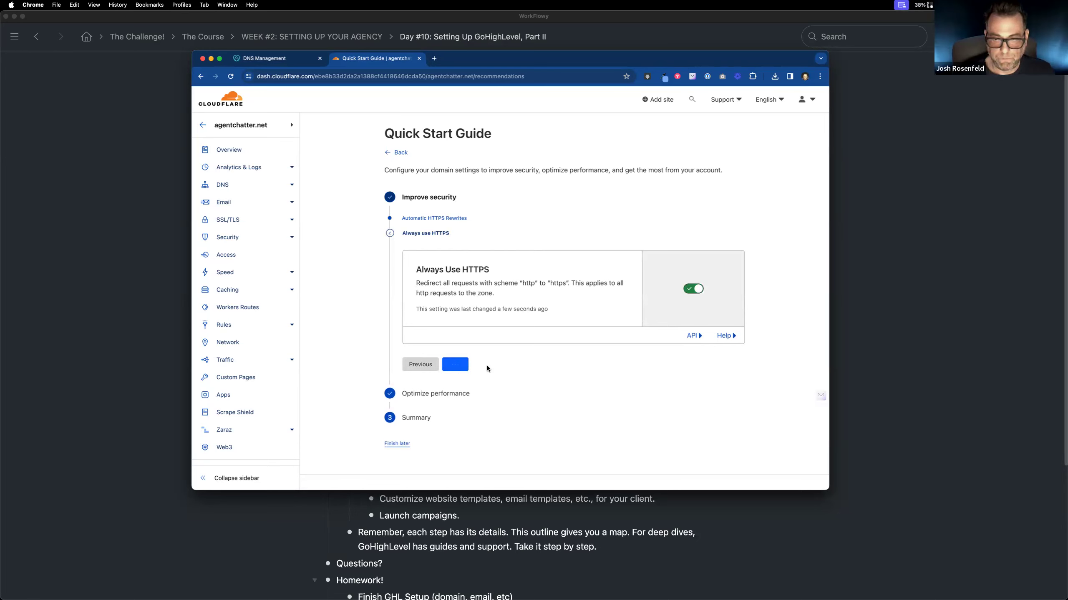
pyautogui.click(461, 361)
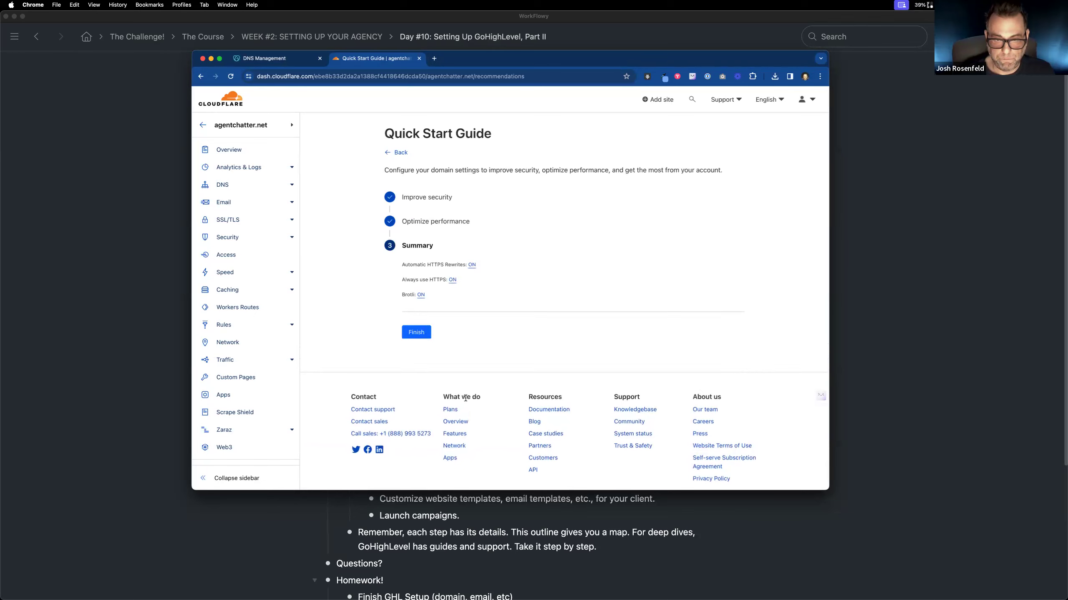
pyautogui.click(426, 334)
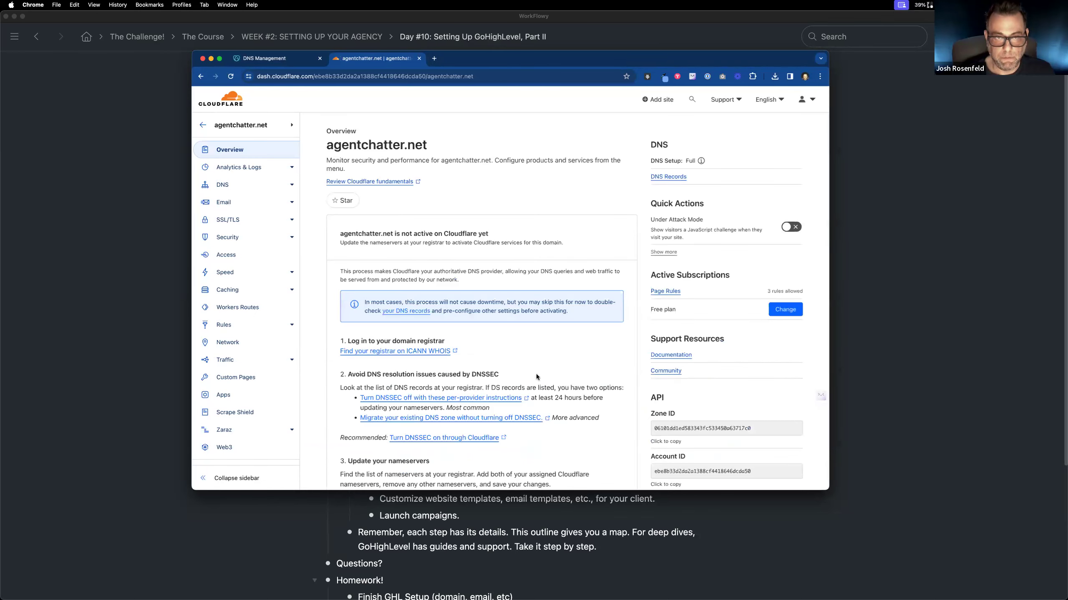
# Step: Try to request another nameserver check from the agentchatter.net overview, and review the recommendations and assigned nameservers
pyautogui.scroll(-5, 536, 374)
pyautogui.scroll(-5, 536, 374)
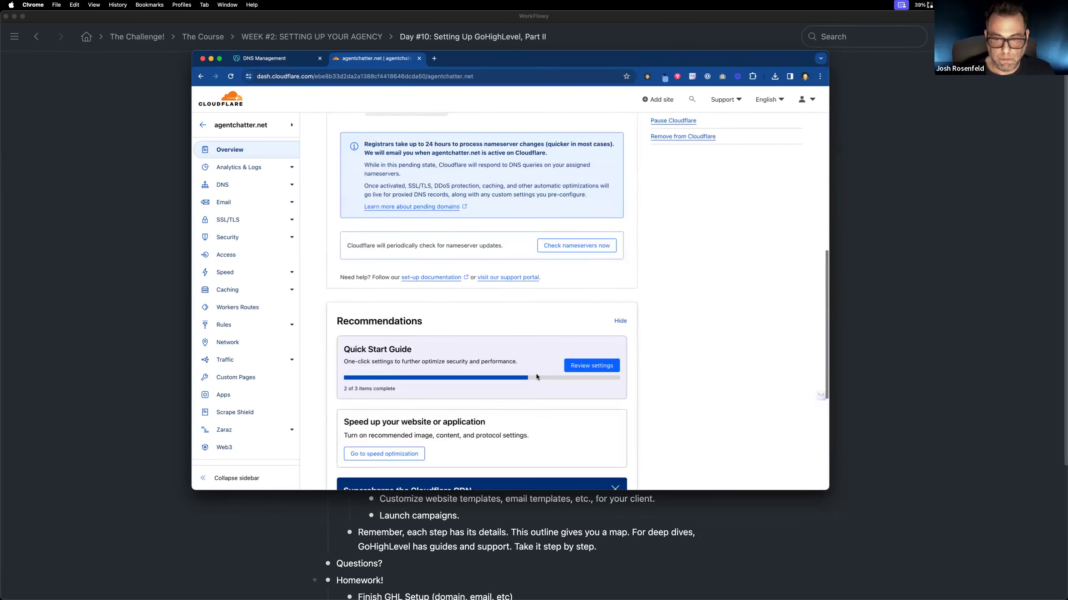
pyautogui.scroll(1, 537, 374)
pyautogui.click(576, 276)
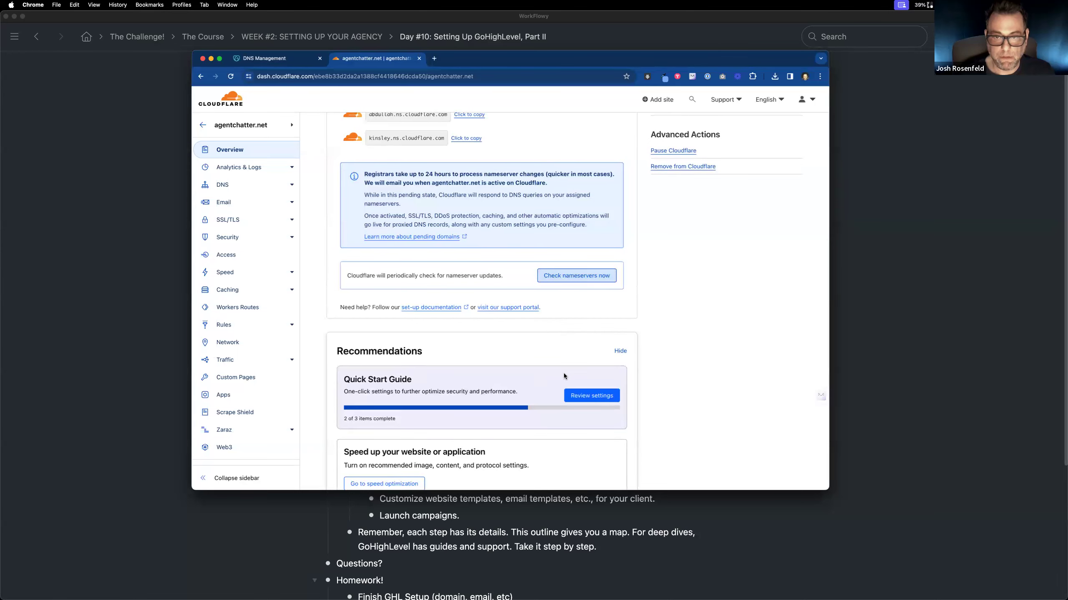
pyautogui.scroll(-3, 551, 378)
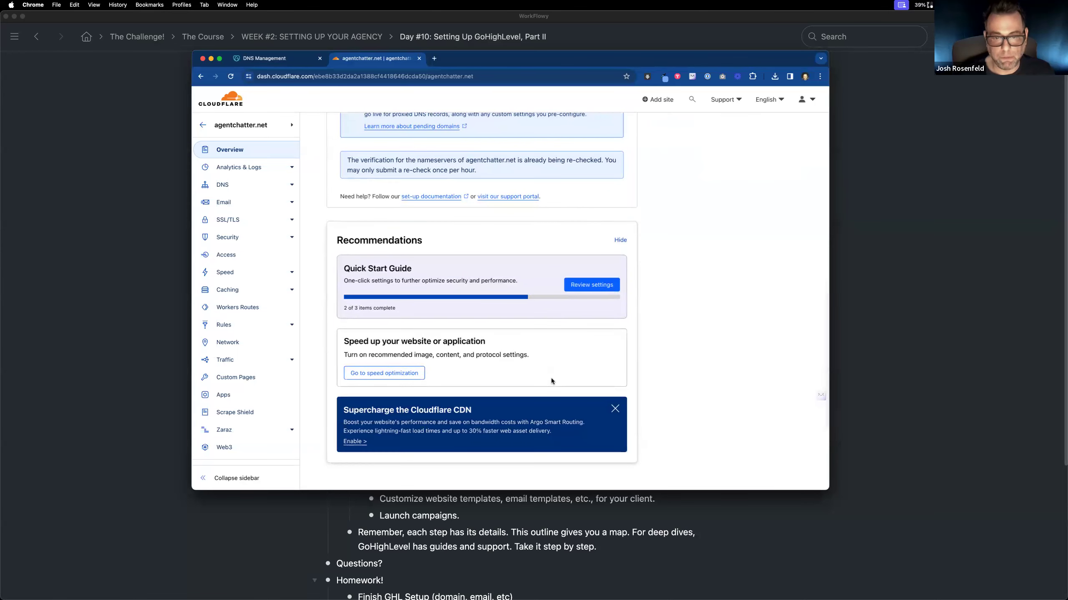
pyautogui.scroll(5, 552, 378)
pyautogui.scroll(3, 552, 378)
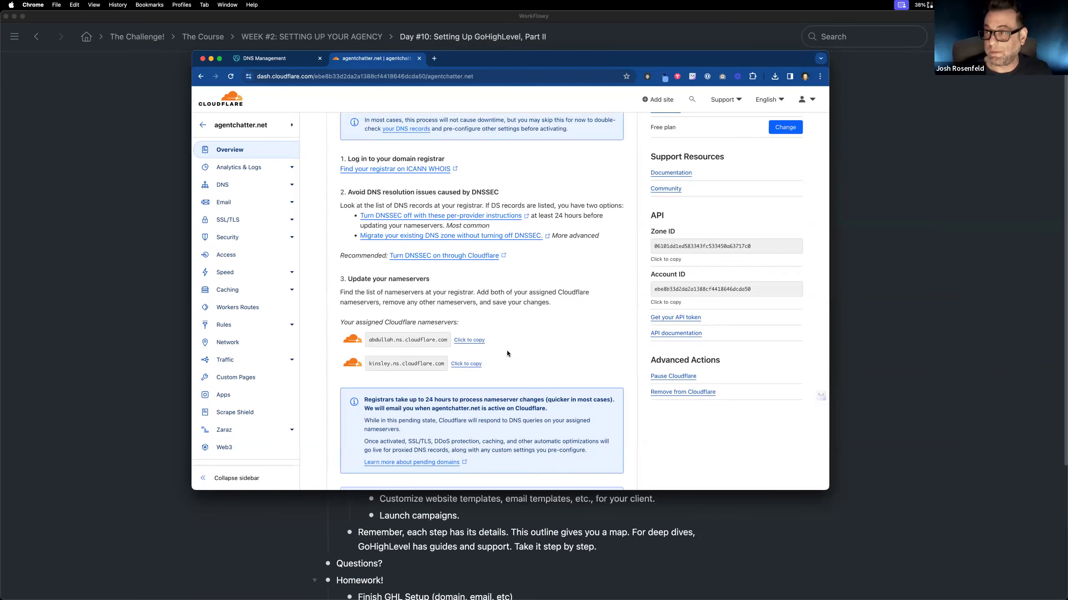
pyautogui.hotkey('ctrl', 'Left')
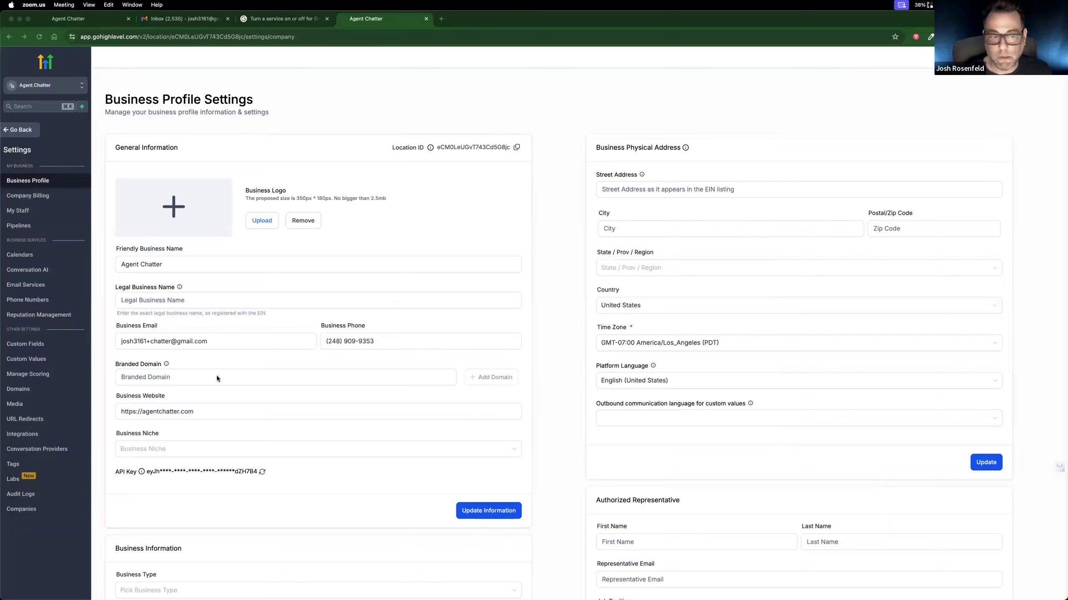
pyautogui.click(173, 412)
pyautogui.doubleClick(187, 411)
pyautogui.write('net')
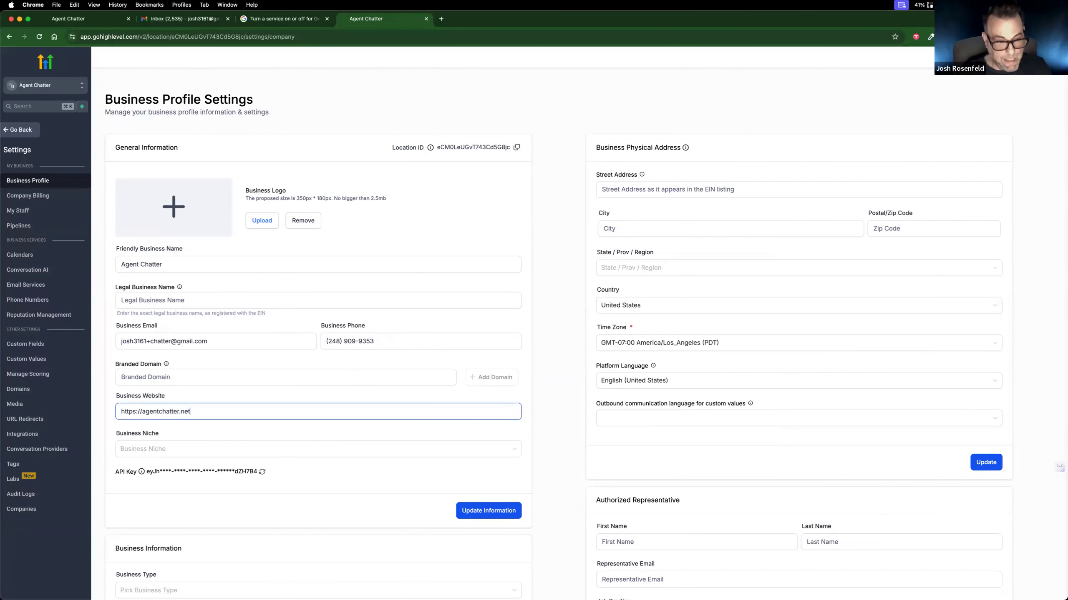
pyautogui.click(497, 510)
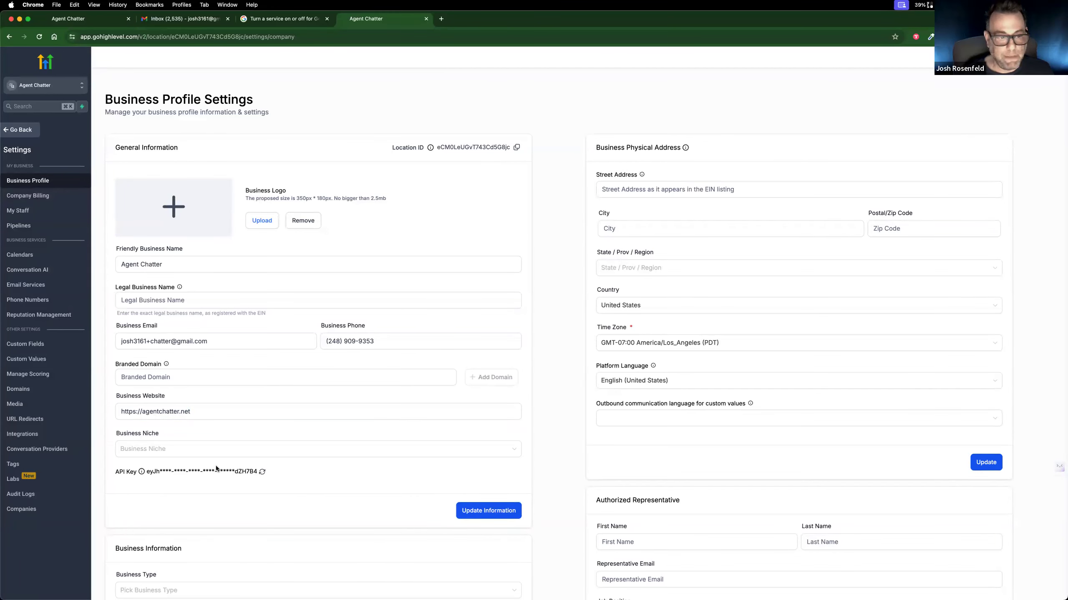
# Step: Look over the rest of the business profile and open the Domains settings of the Agent Chatter sub-account
pyautogui.scroll(-3, 161, 464)
pyautogui.scroll(-1, 161, 463)
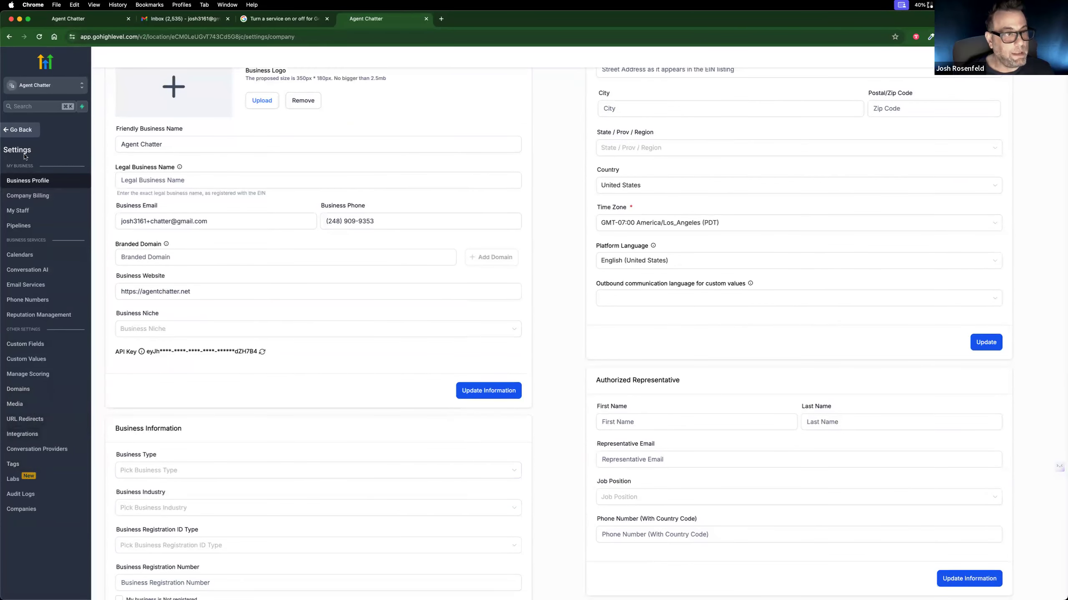
pyautogui.click(24, 131)
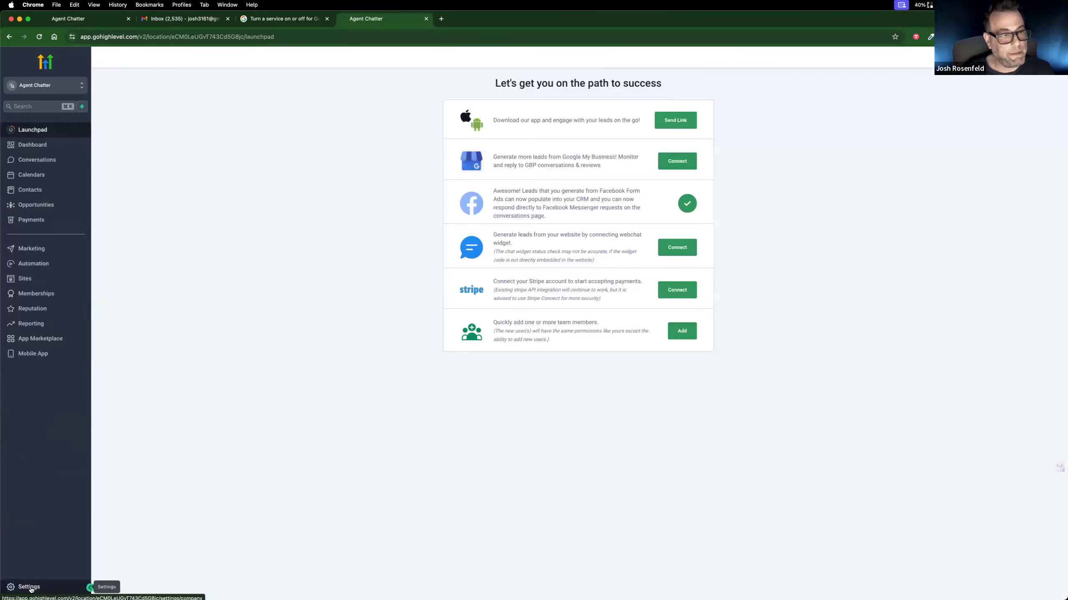
pyautogui.click(30, 588)
pyautogui.click(48, 86)
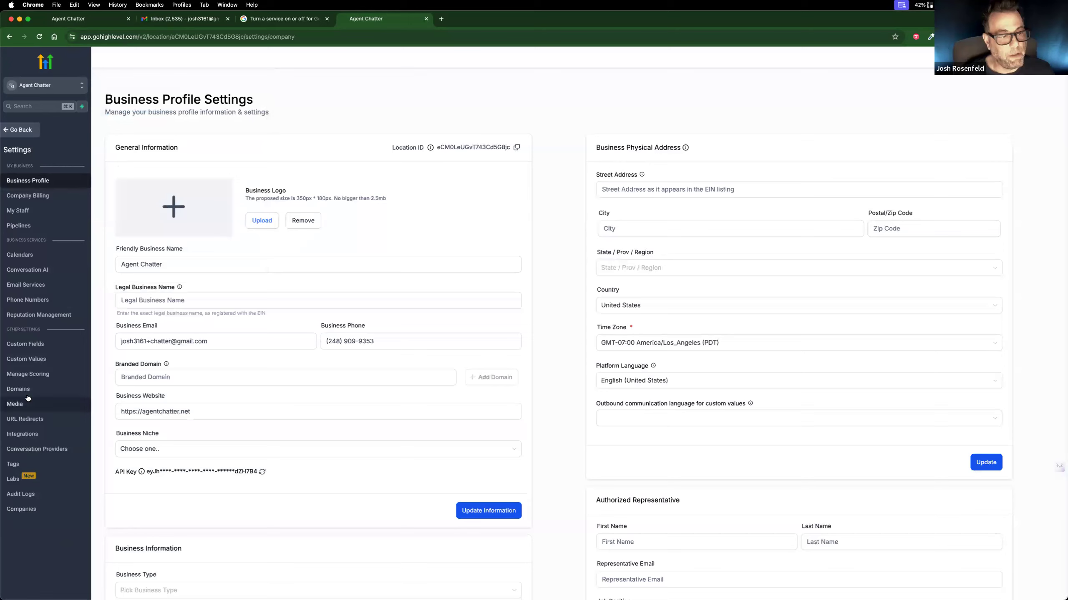
pyautogui.click(28, 391)
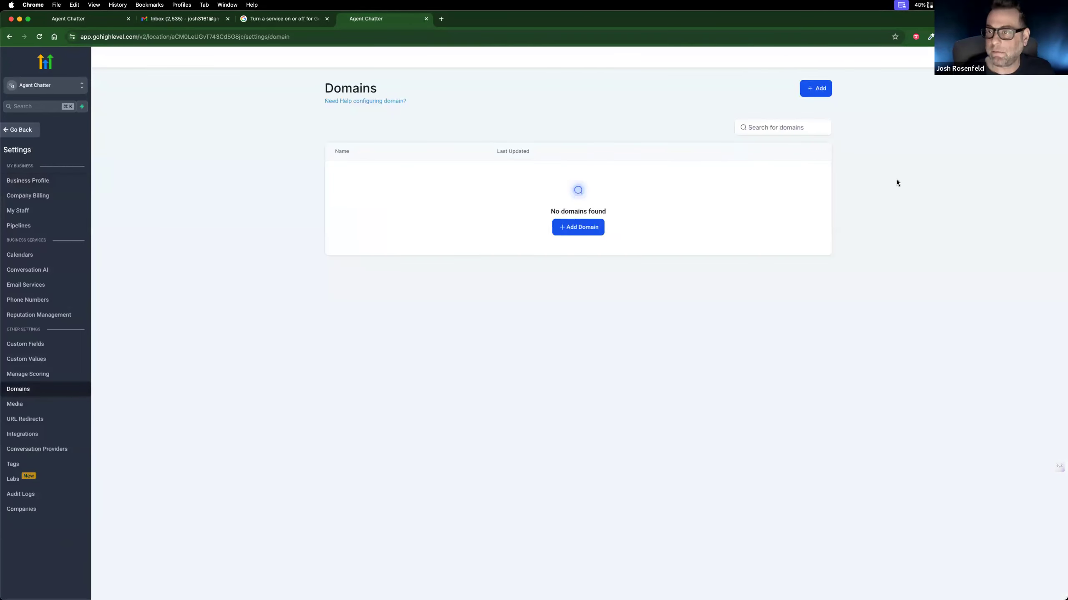
pyautogui.click(586, 232)
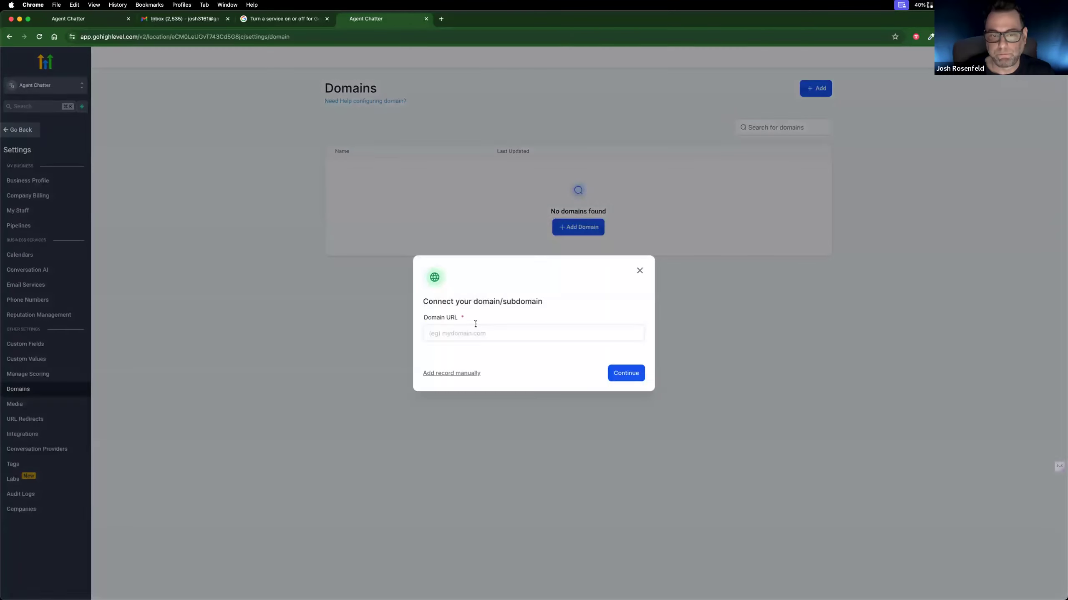
pyautogui.write('afgent')
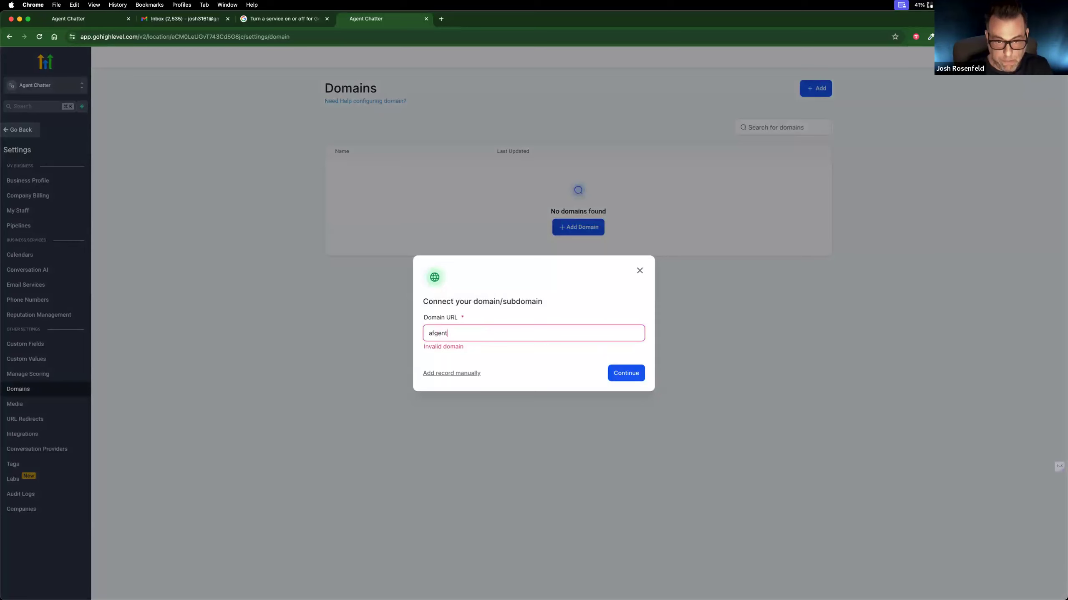
pyautogui.press('BackSpace')
pyautogui.press('BackSpace')
pyautogui.write('gentchat')
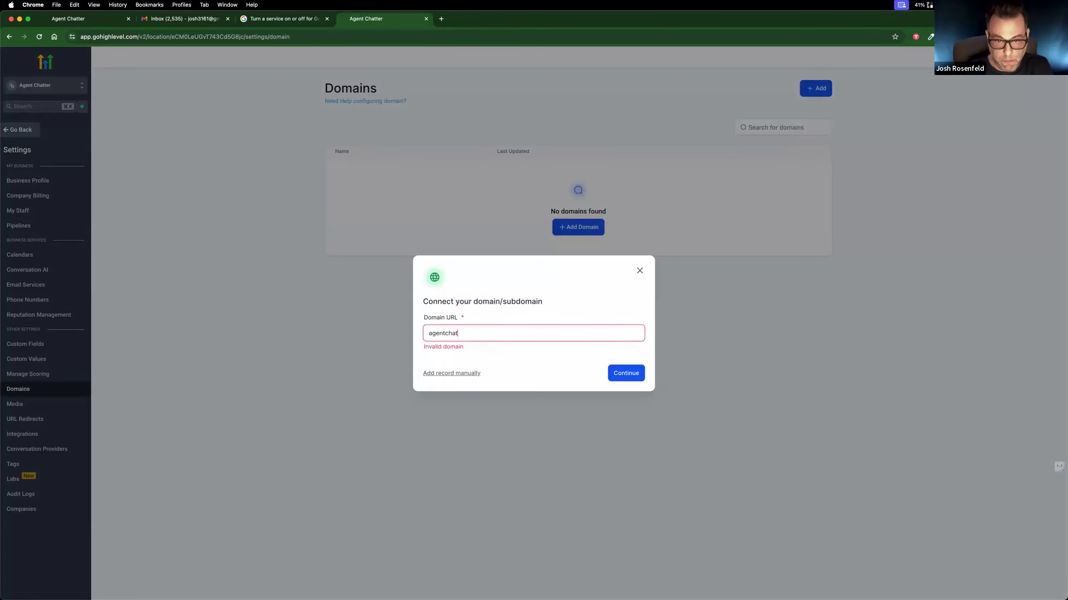
pyautogui.write('ter.net')
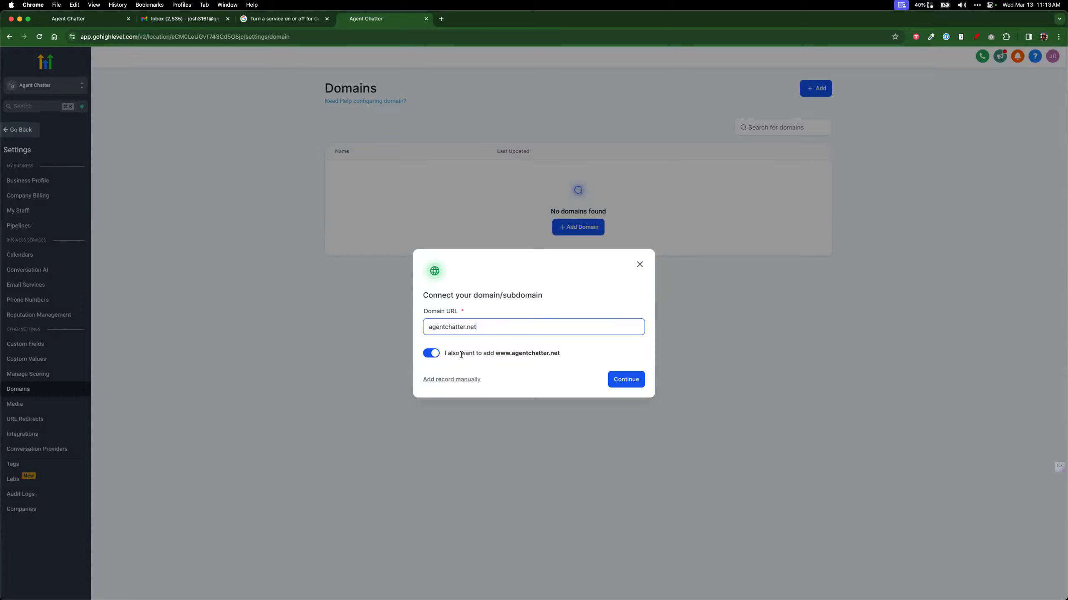
pyautogui.click(617, 386)
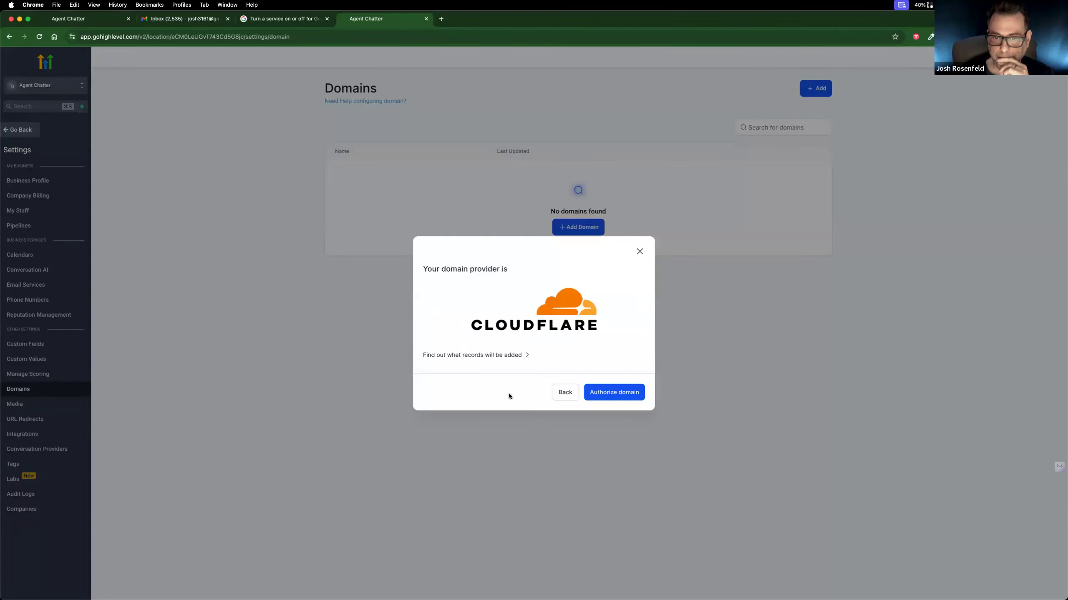
# Step: Start authorizing the domain through Cloudflare and log in there with the saved account email and password
pyautogui.click(613, 393)
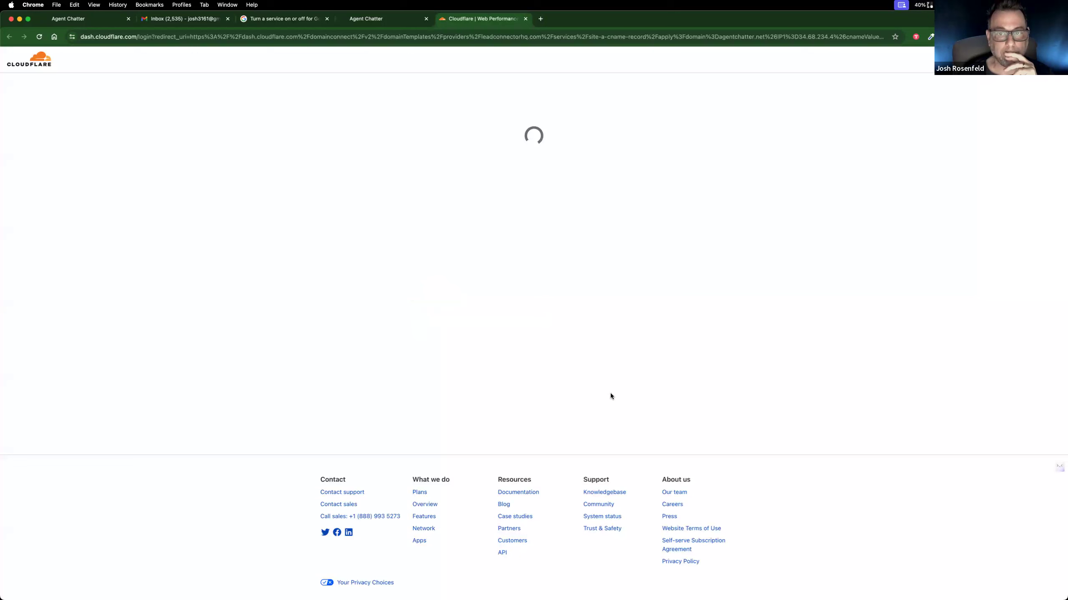
pyautogui.click(488, 145)
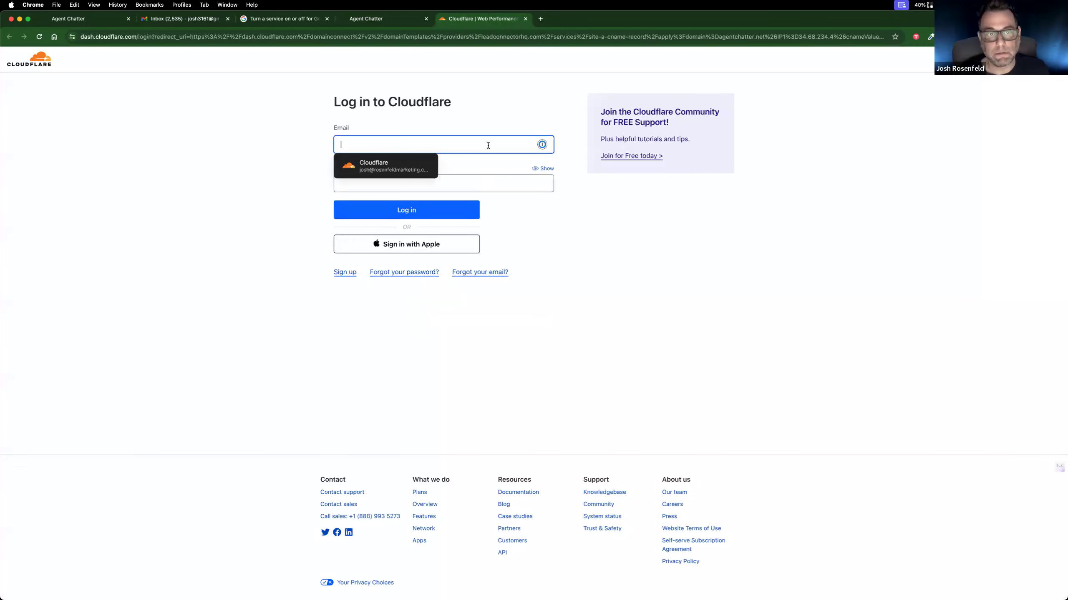
pyautogui.click(385, 166)
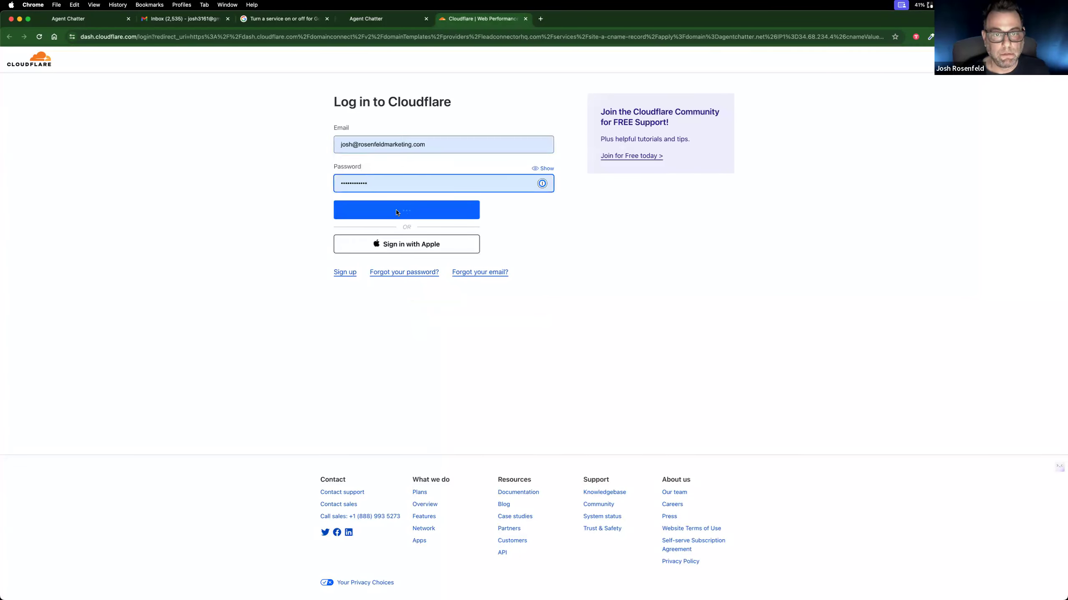
pyautogui.click(398, 214)
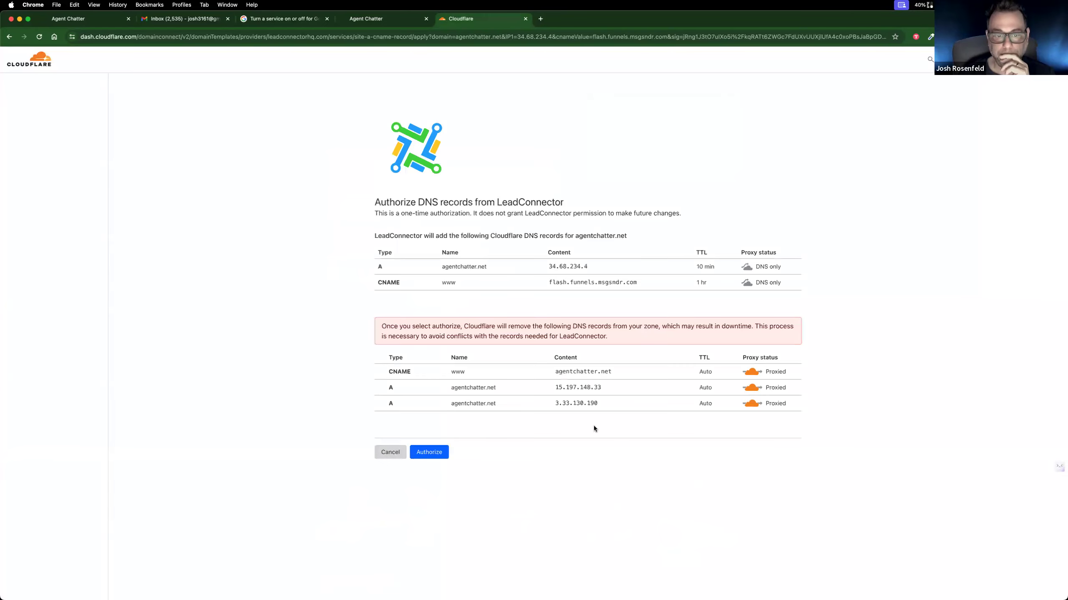
# Step: Authorize LeadConnector's DNS records for agentchatter.net and confirm deleting the conflicting records by entering agentchatter.net
pyautogui.click(439, 451)
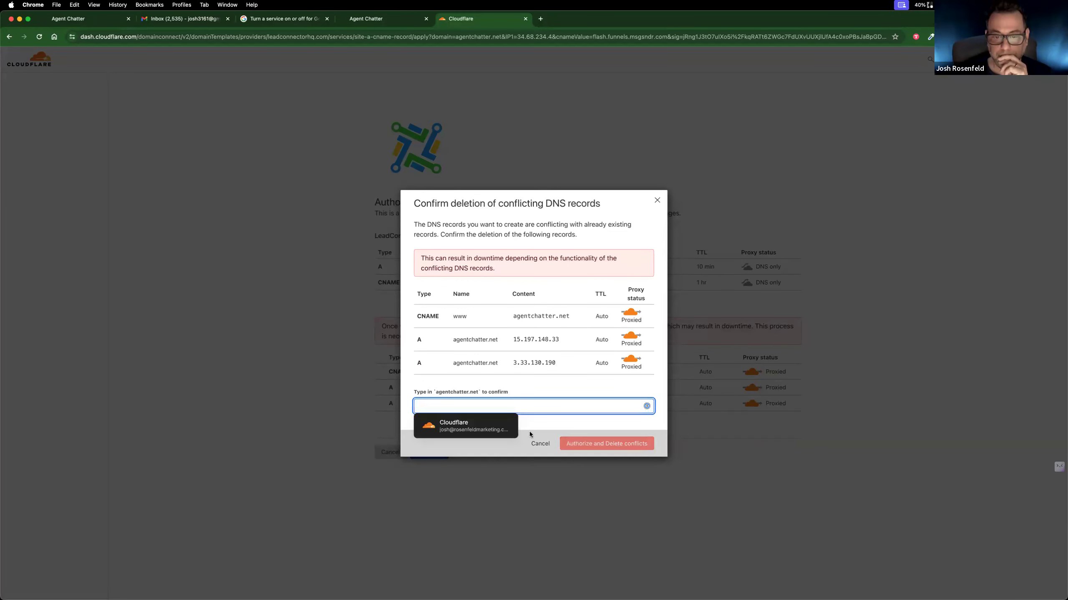
pyautogui.write('agentchatter.')
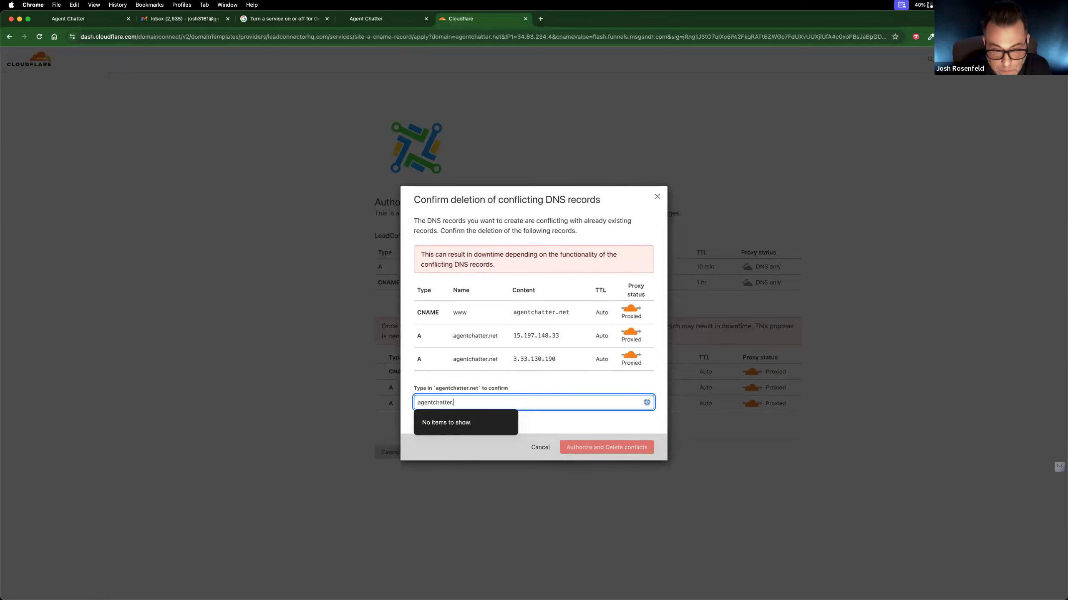
pyautogui.write('net')
pyautogui.click(549, 428)
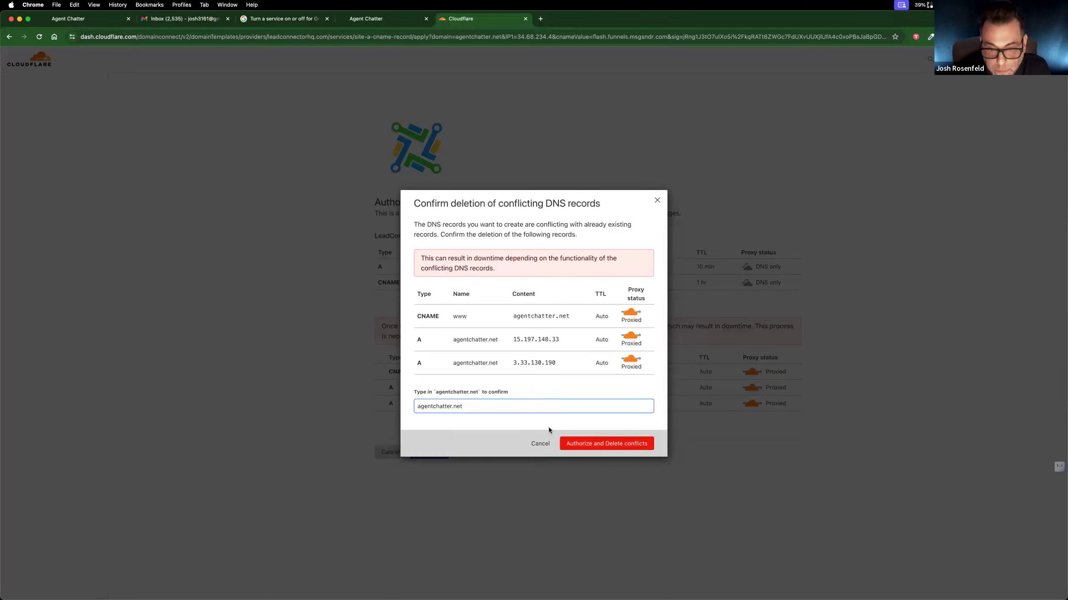
pyautogui.click(612, 446)
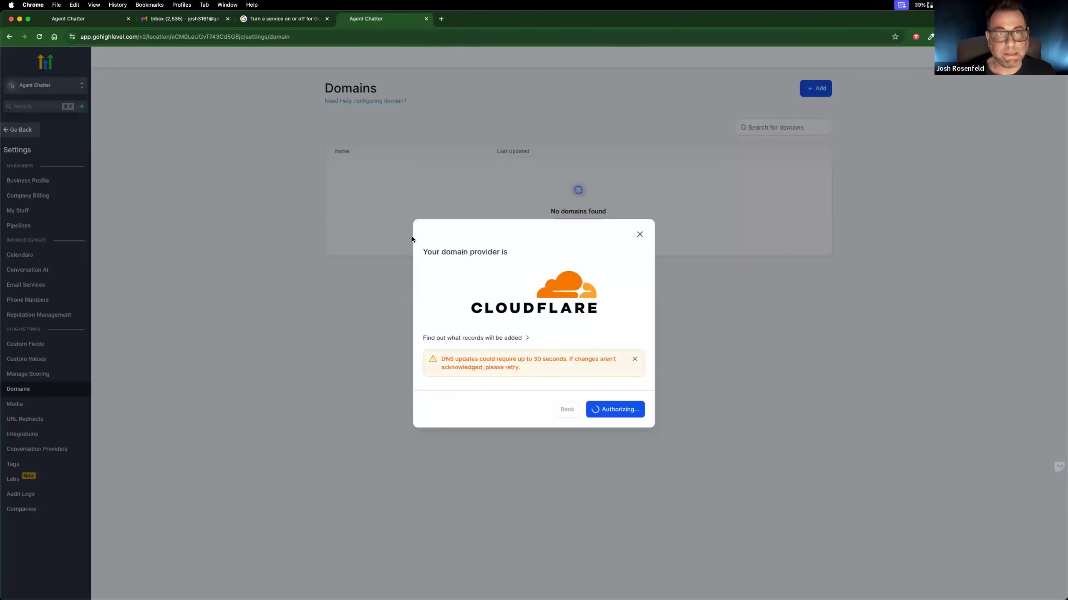
# Step: Try the agentchatter.net authorization again in GoHighLevel, review the DNS records it requires, and close the domain dialog
pyautogui.click(72, 19)
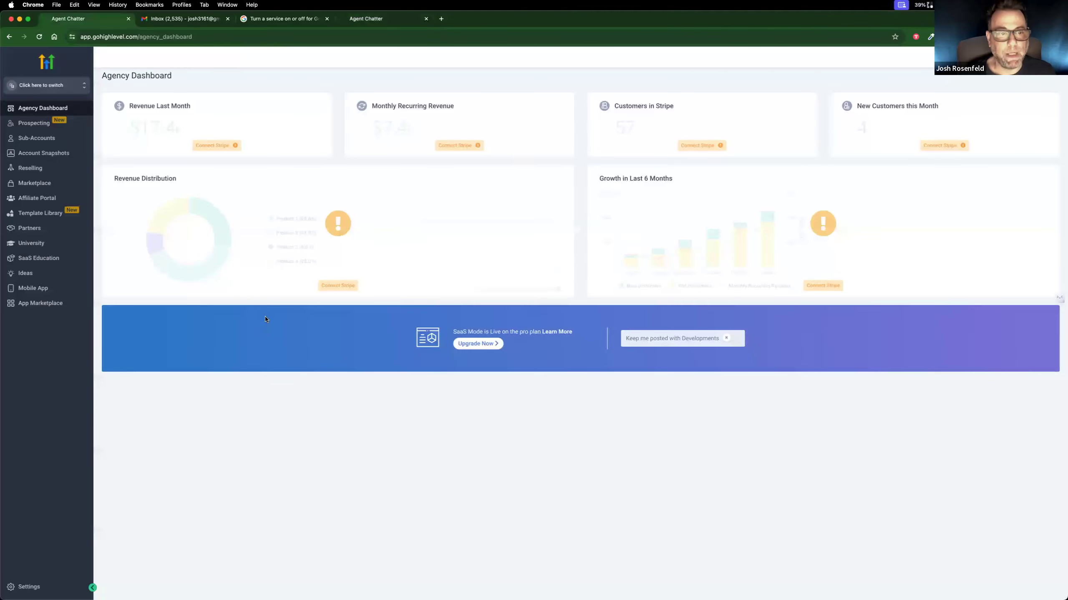
pyautogui.click(274, 21)
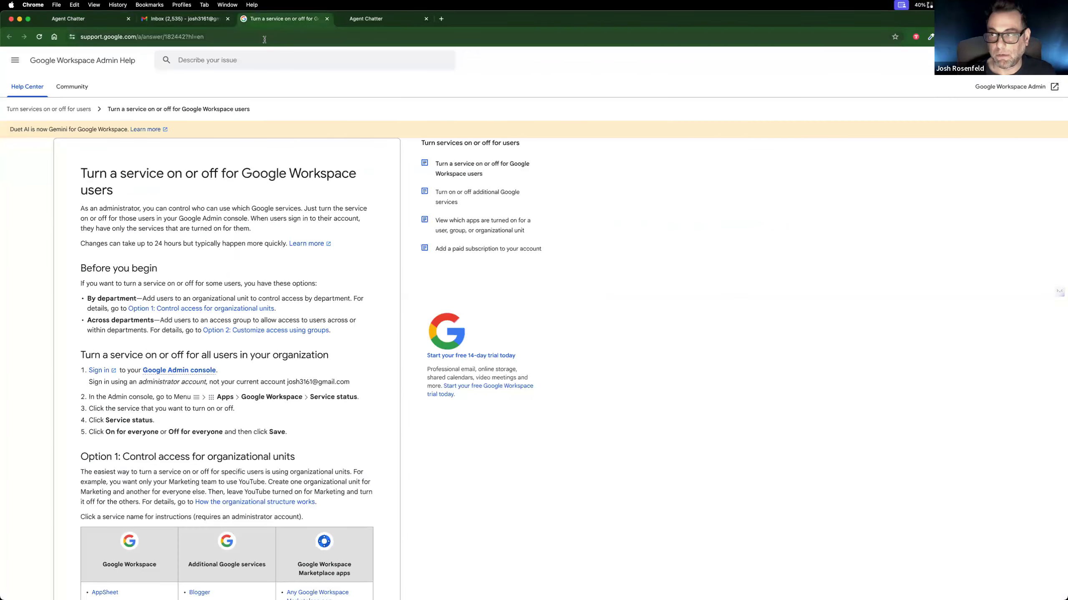
pyautogui.click(355, 20)
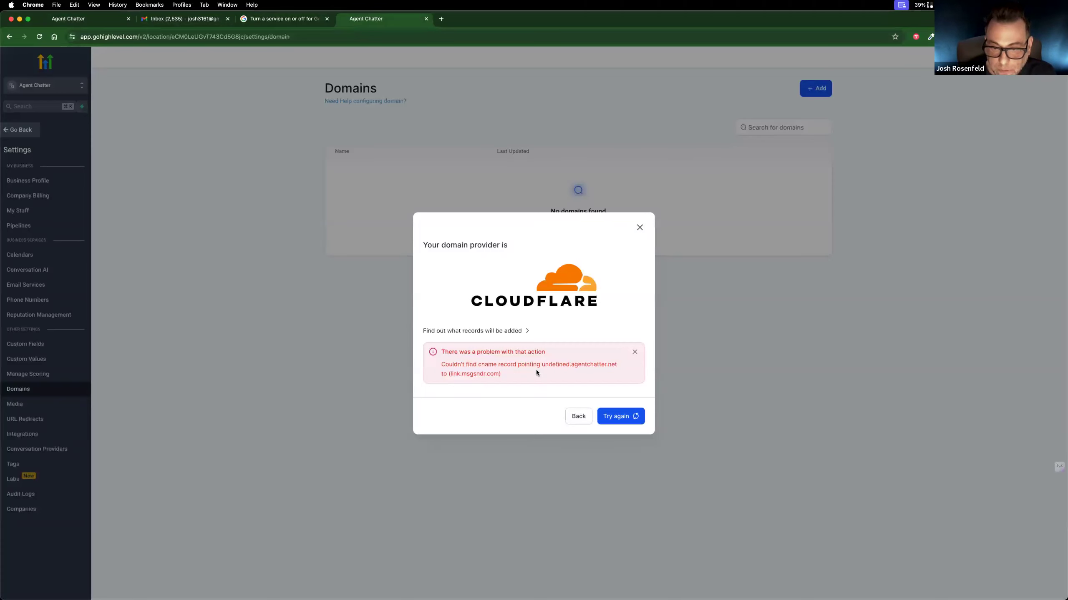
pyautogui.click(617, 417)
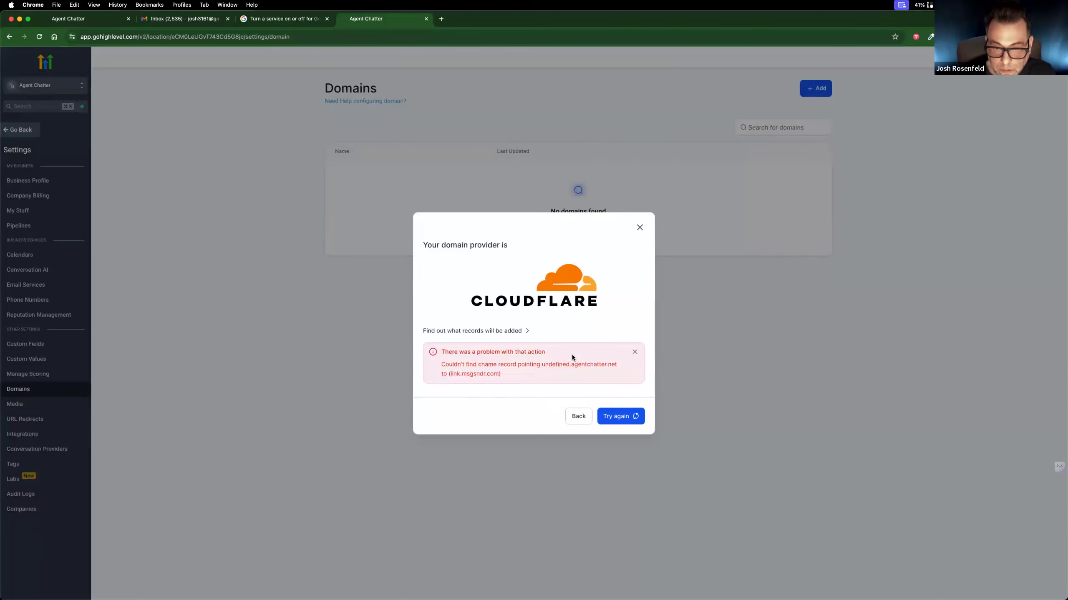
pyautogui.click(528, 331)
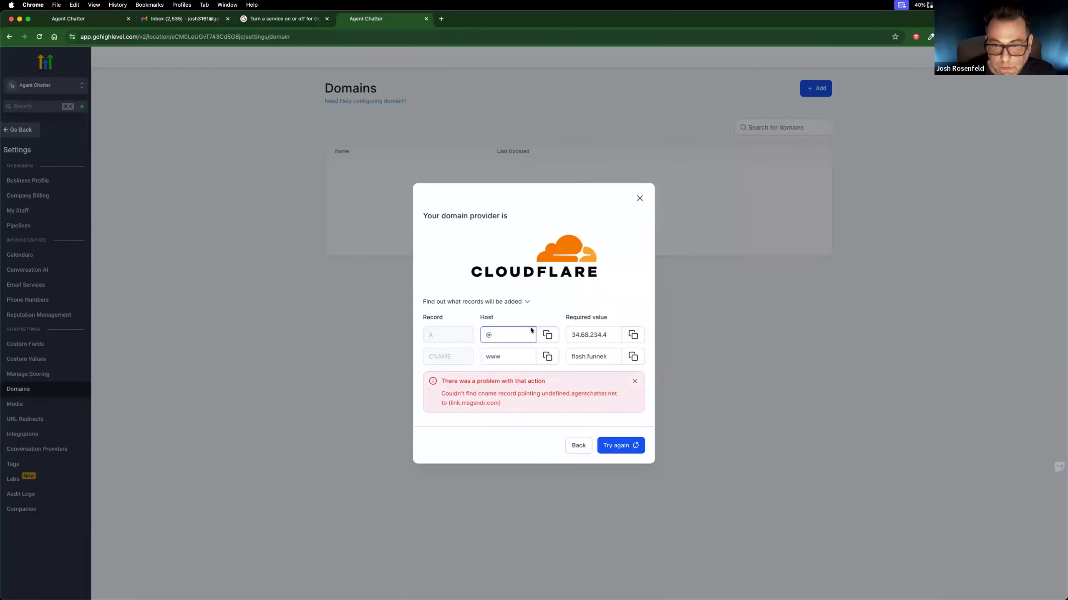
pyautogui.click(639, 198)
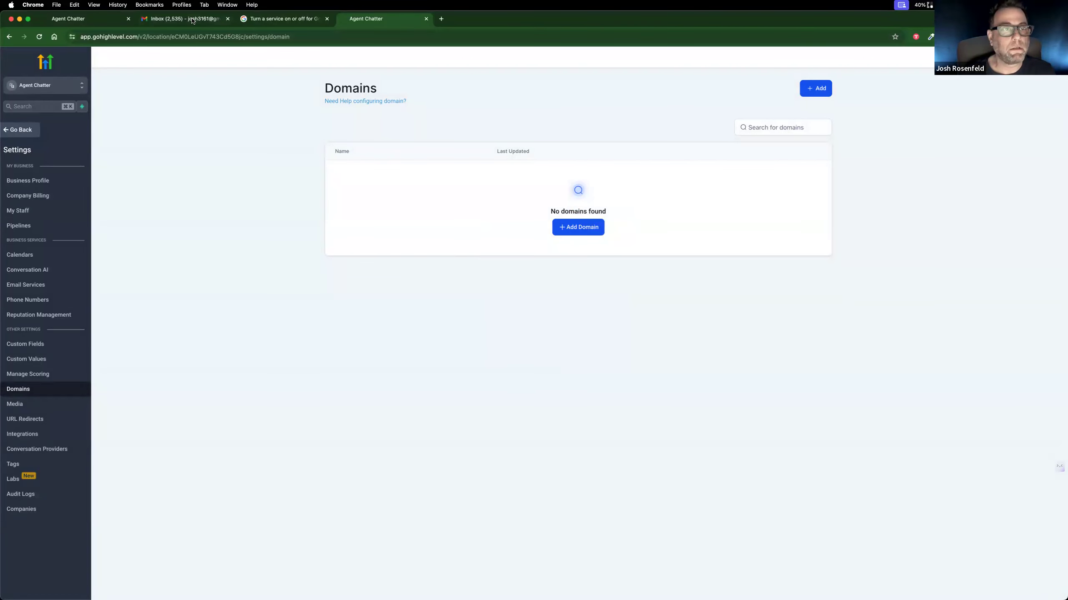
# Step: Reopen the LeadConnector authorization page in Cloudflare and authorize the A and www CNAME records for agentchatter.net again
pyautogui.click(440, 19)
pyautogui.write('cloud gaming')
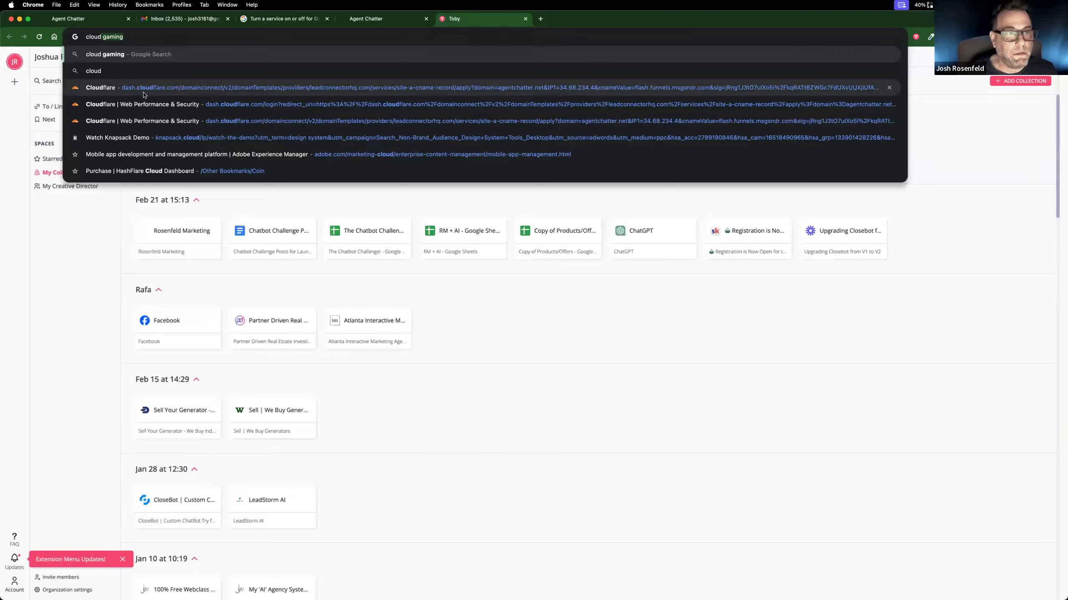
pyautogui.click(144, 92)
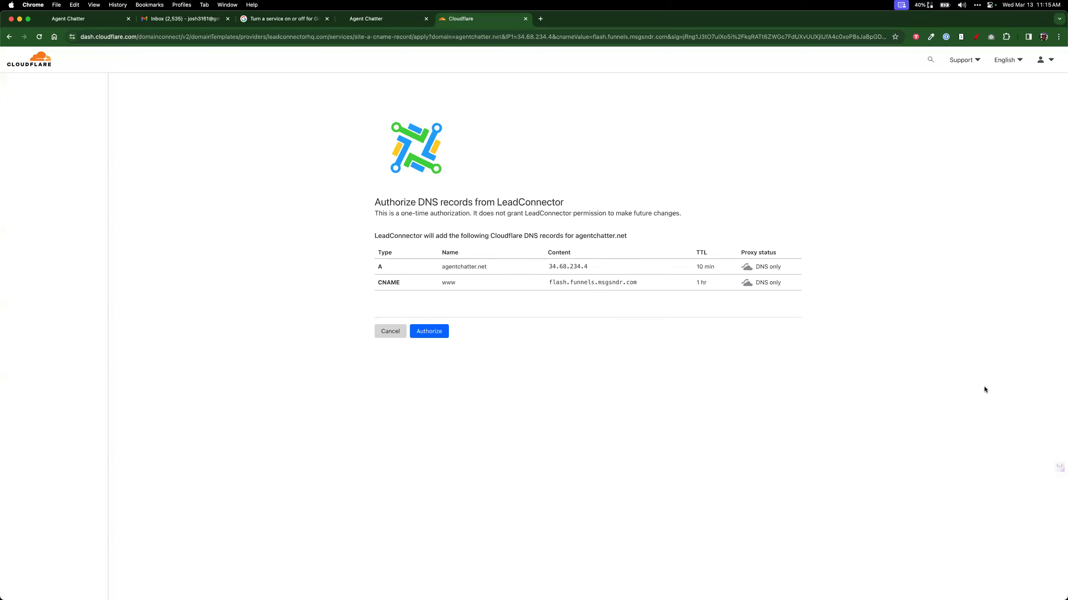
pyautogui.click(442, 332)
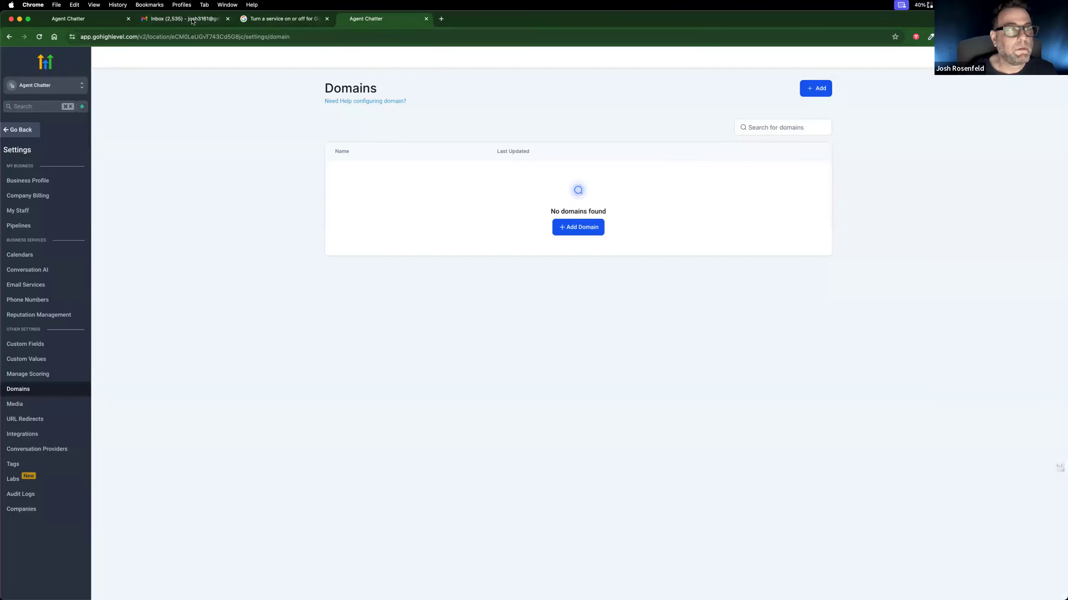
pyautogui.click(443, 20)
pyautogui.write('clou')
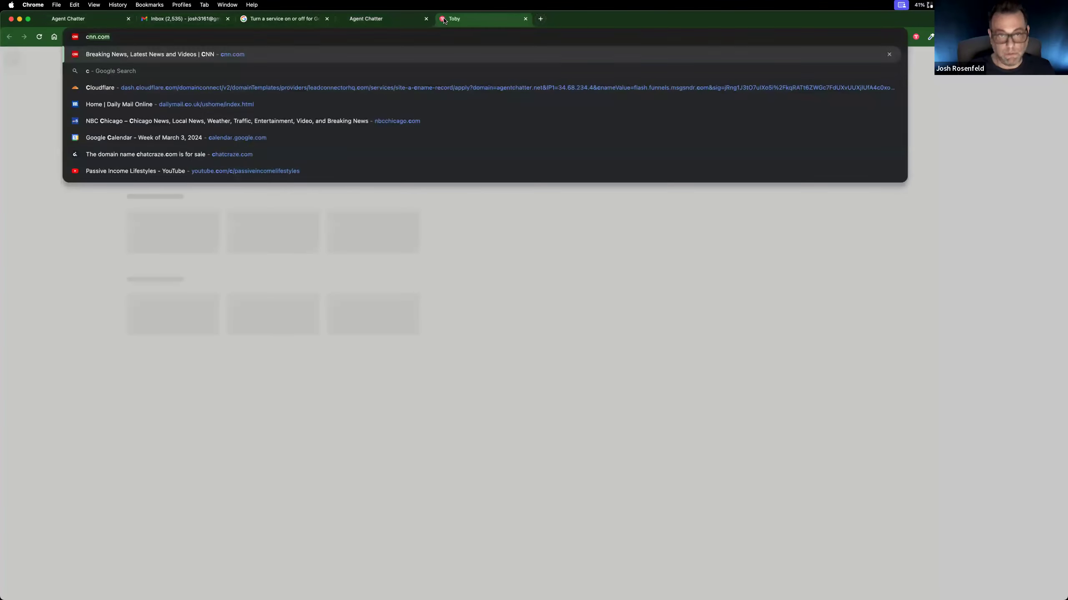
pyautogui.press('Return')
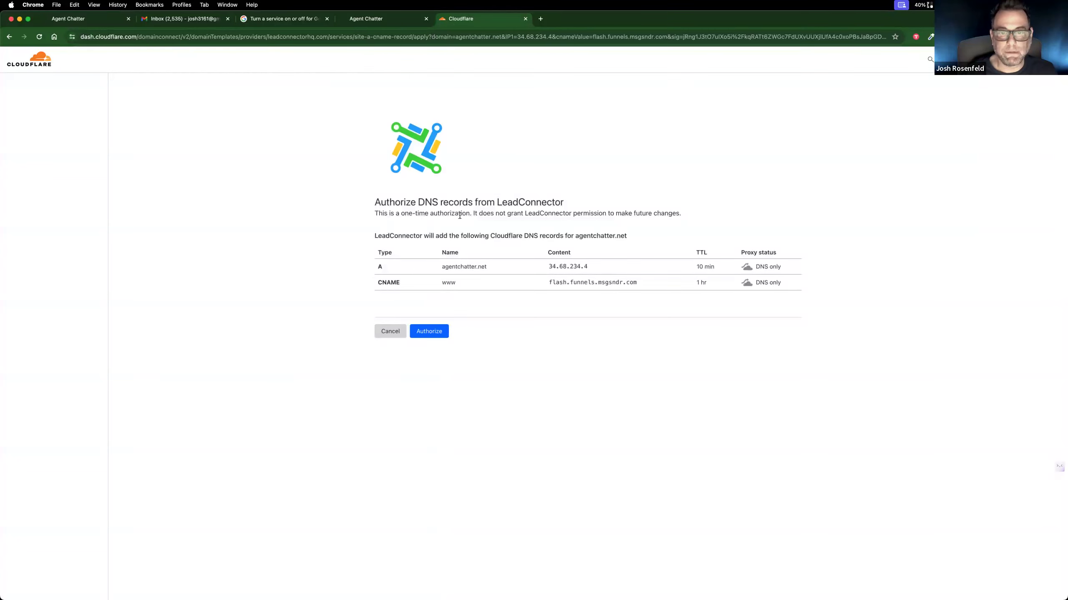
pyautogui.click(433, 335)
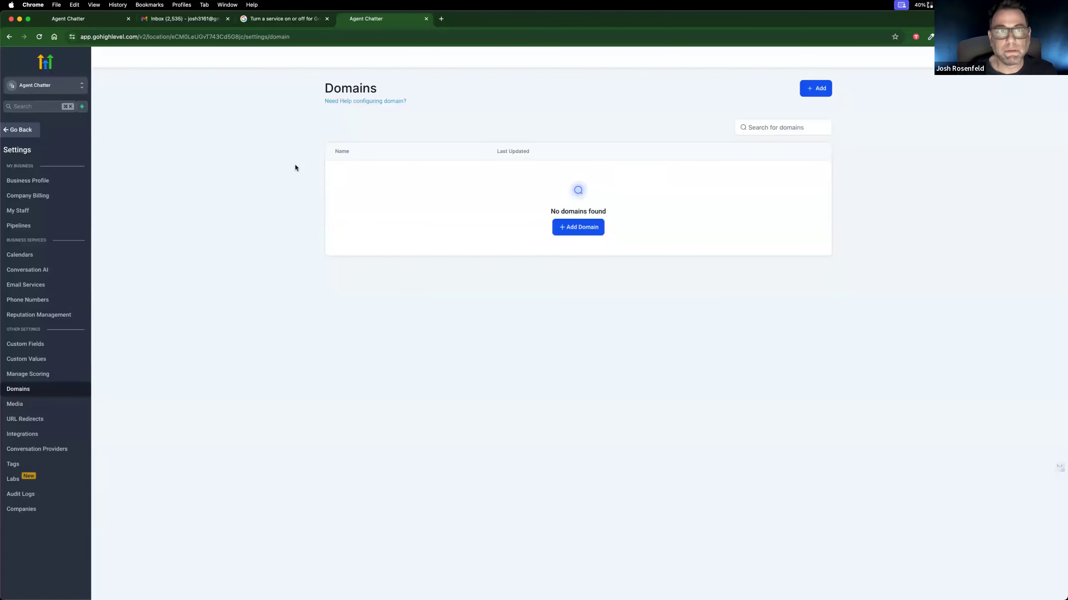
# Step: Open the Cloudflare account home in a new tab and go to the agentchatter.net site
pyautogui.click(441, 19)
pyautogui.write('c')
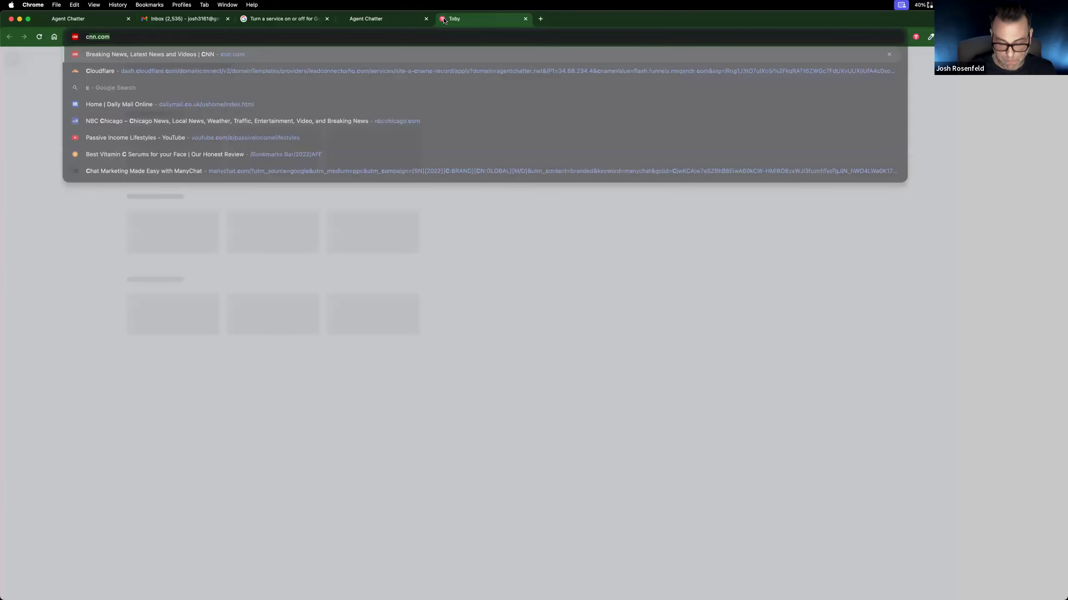
pyautogui.write('loud')
pyautogui.press('Return')
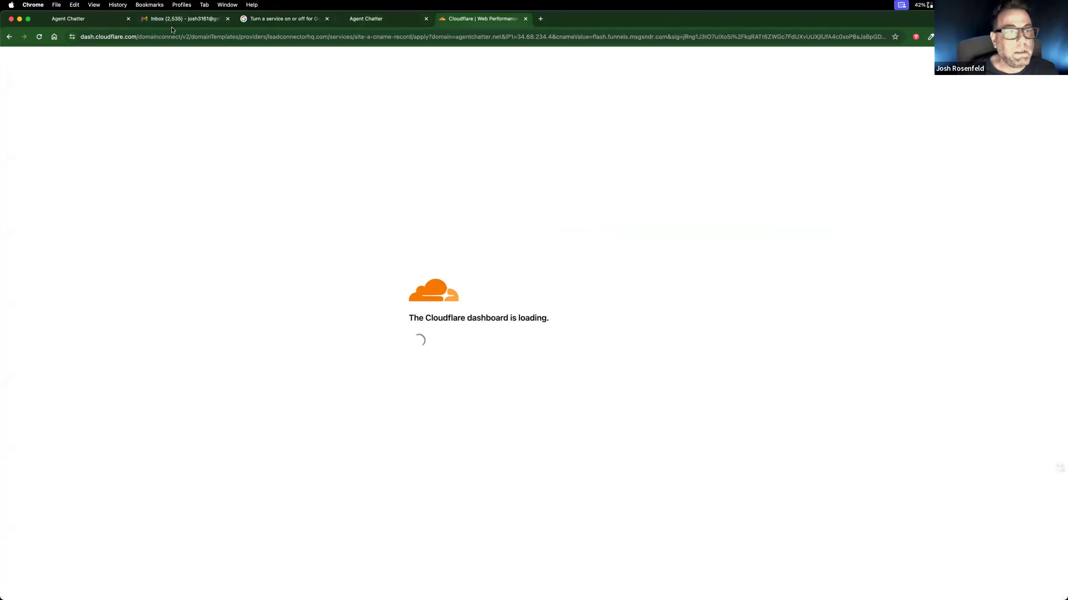
pyautogui.write('https://dash.cloudflare.com/')
pyautogui.press('Return')
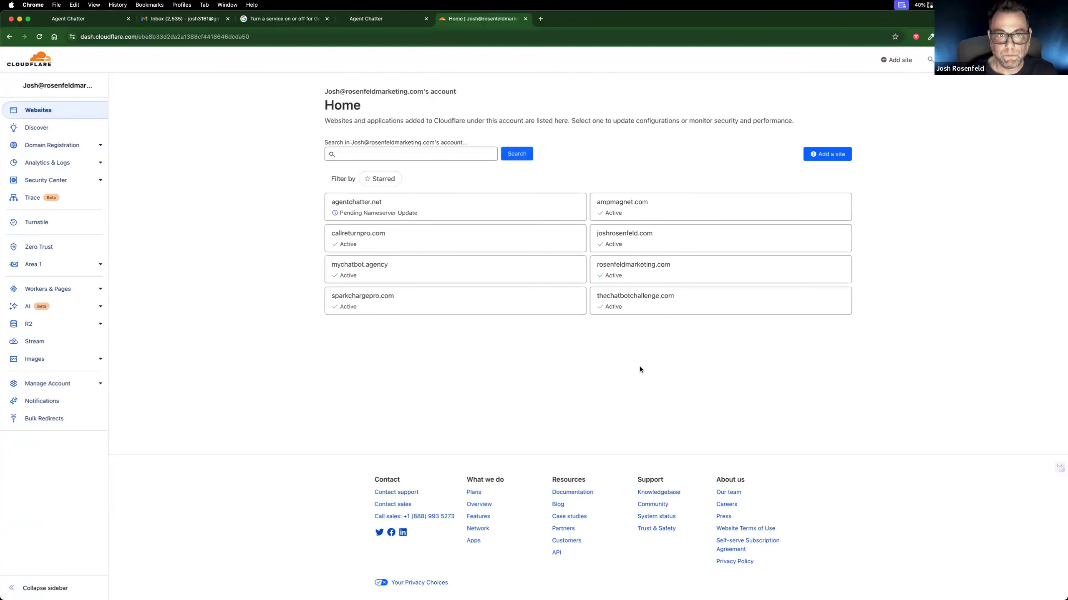
pyautogui.click(450, 255)
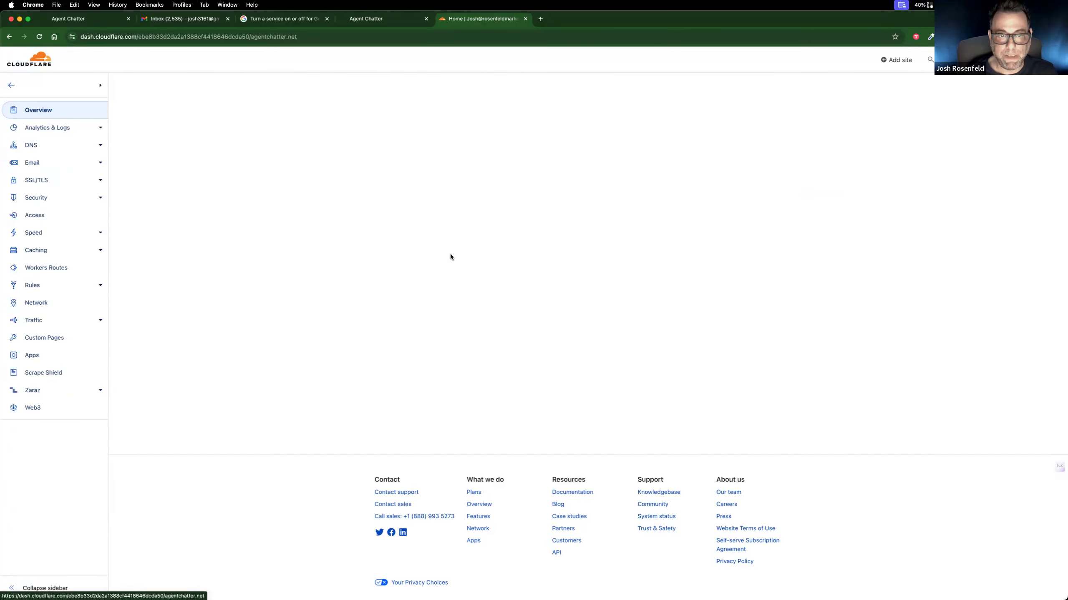
# Step: Switch to the GoDaddy window, refresh agentchatter.net's DNS management page to check its nameservers, and view the neighbouring Cloudflare page
pyautogui.click(98, 22)
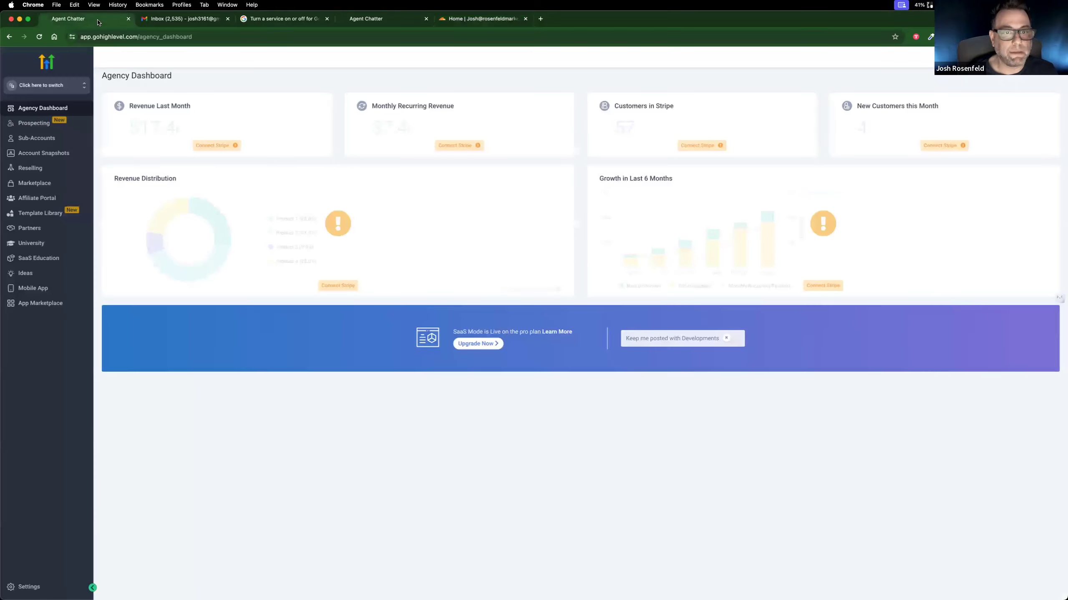
pyautogui.click(395, 21)
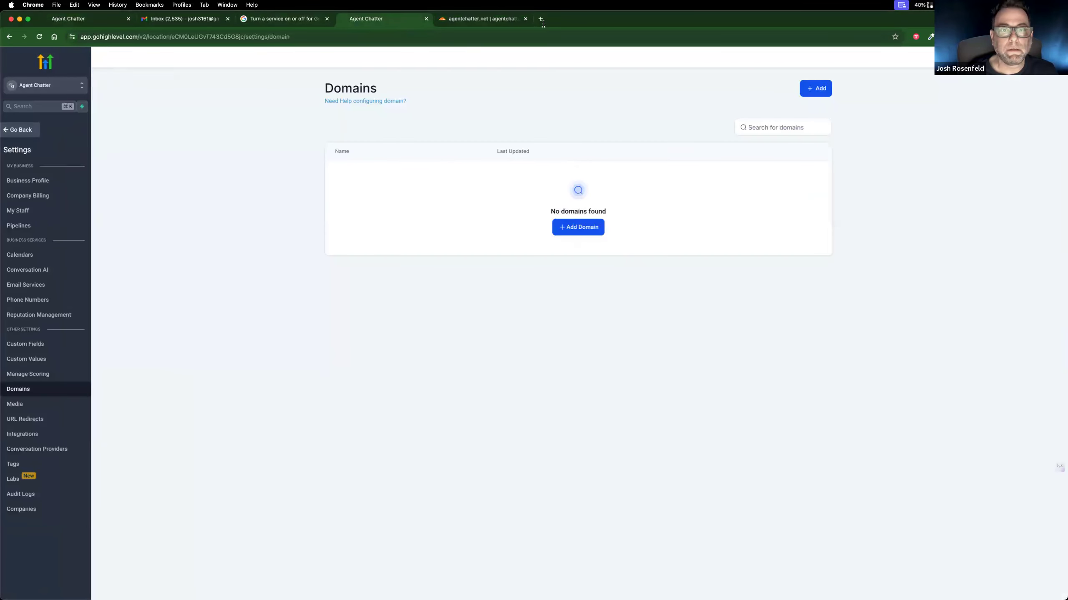
pyautogui.click(231, 6)
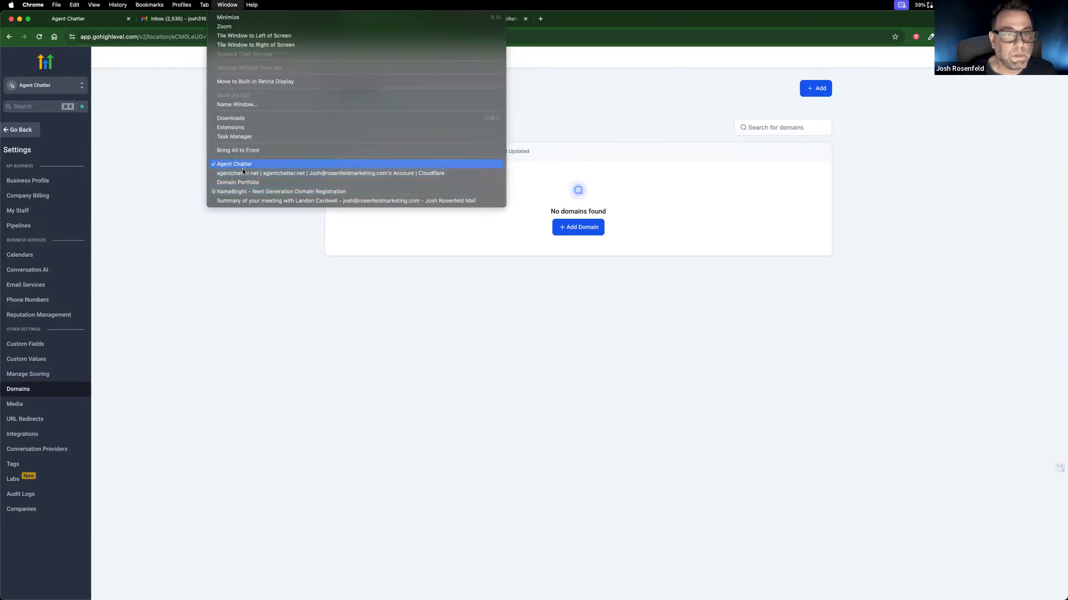
pyautogui.click(240, 183)
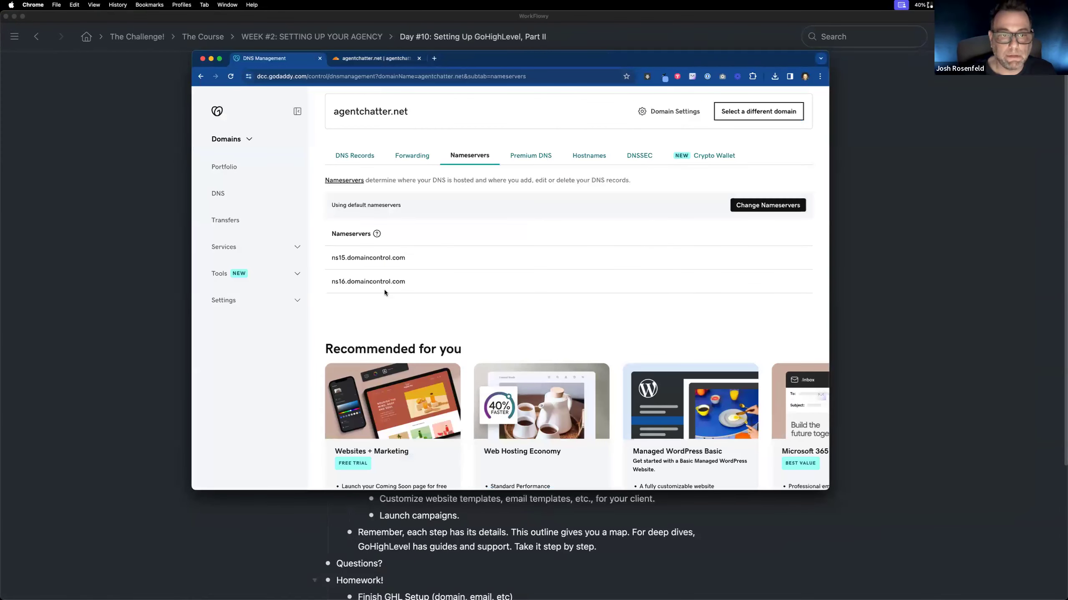
pyautogui.click(230, 77)
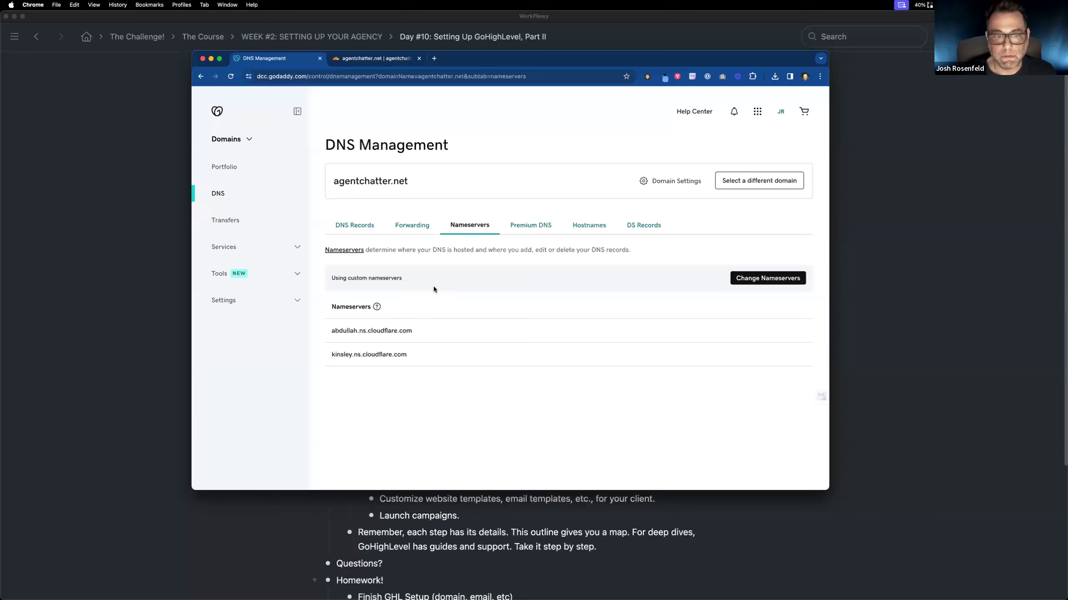
pyautogui.click(377, 58)
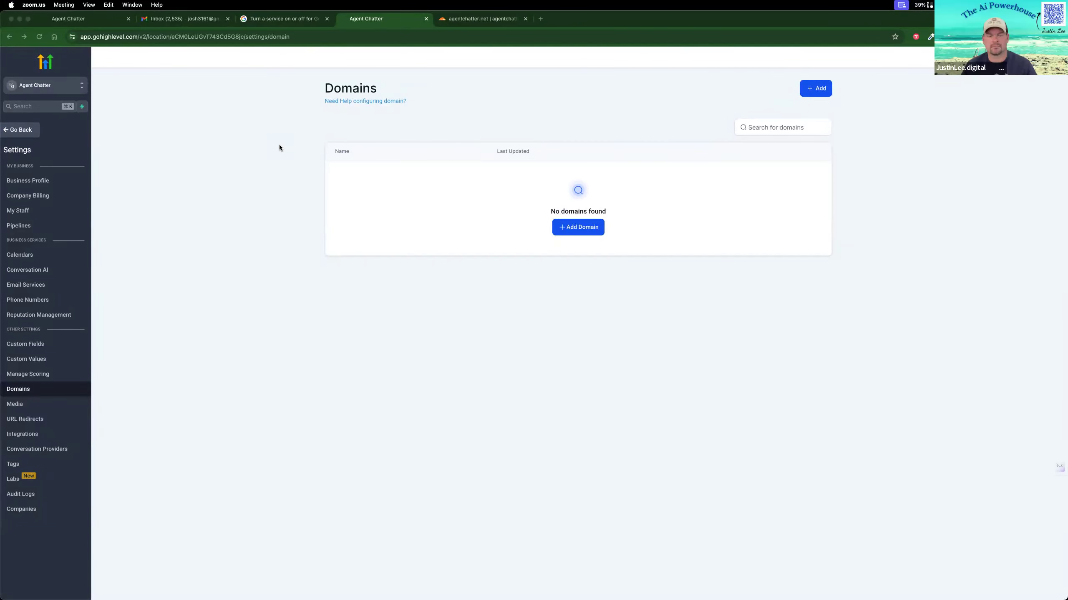
# Step: Open namecheap.com in a new browser tab
pyautogui.click(540, 18)
pyautogui.write('namec')
pyautogui.write('heap.co')
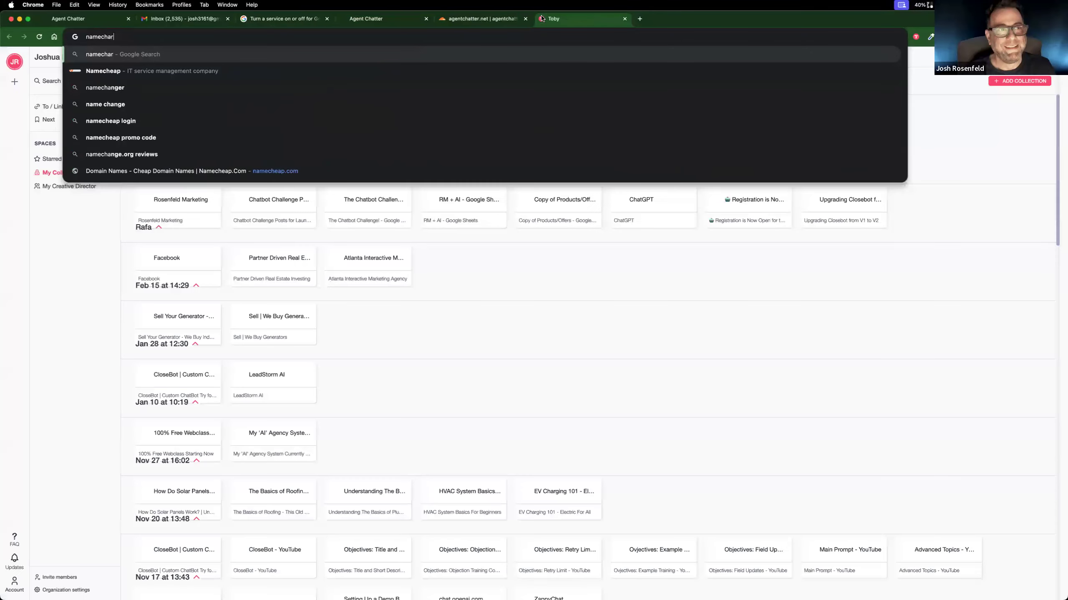
pyautogui.write('m')
pyautogui.press('Return')
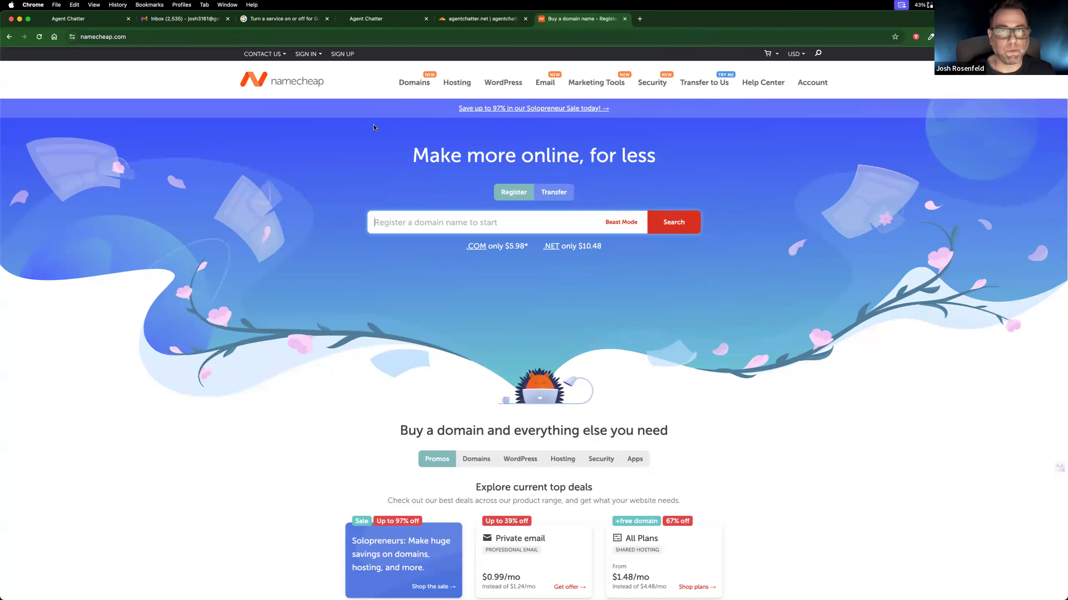
# Step: Switch back to Cloudflare, check agentchatter.net's DNS records, and open the account's page for registering a new domain
pyautogui.click(493, 20)
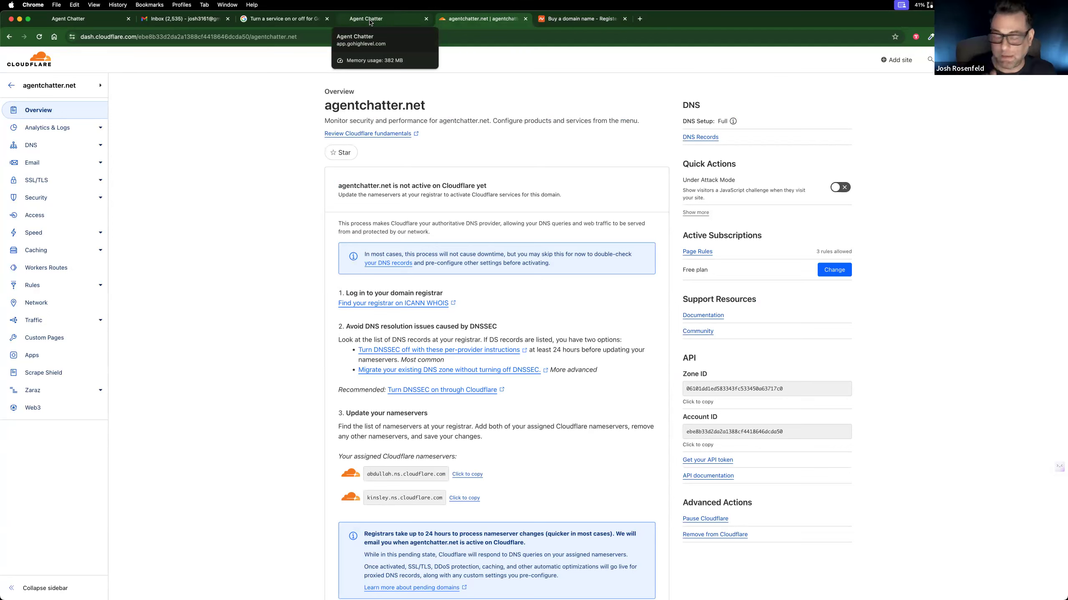
pyautogui.click(33, 146)
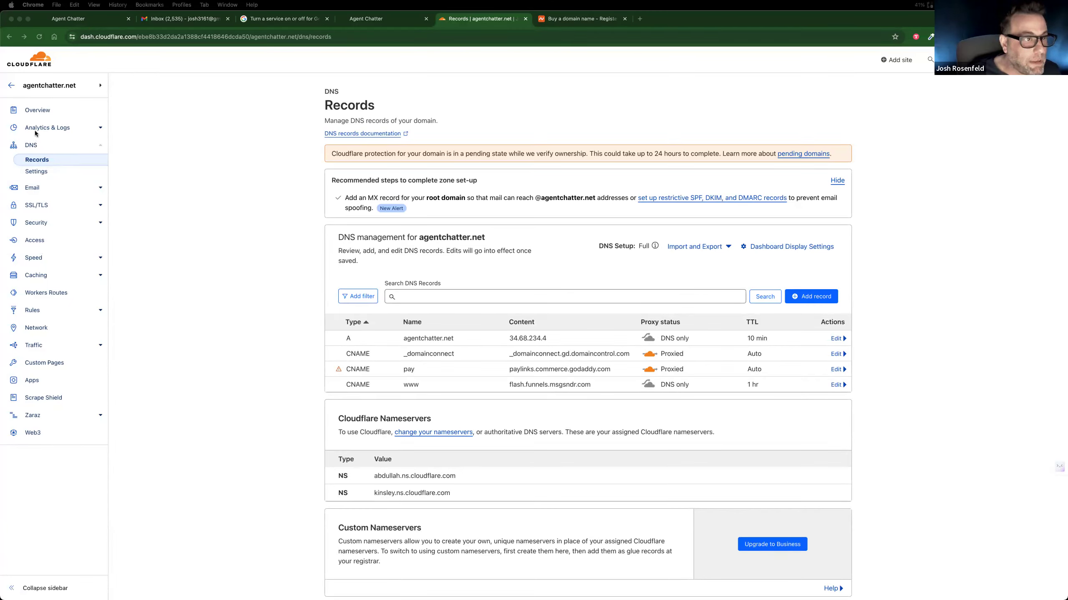
pyautogui.click(11, 86)
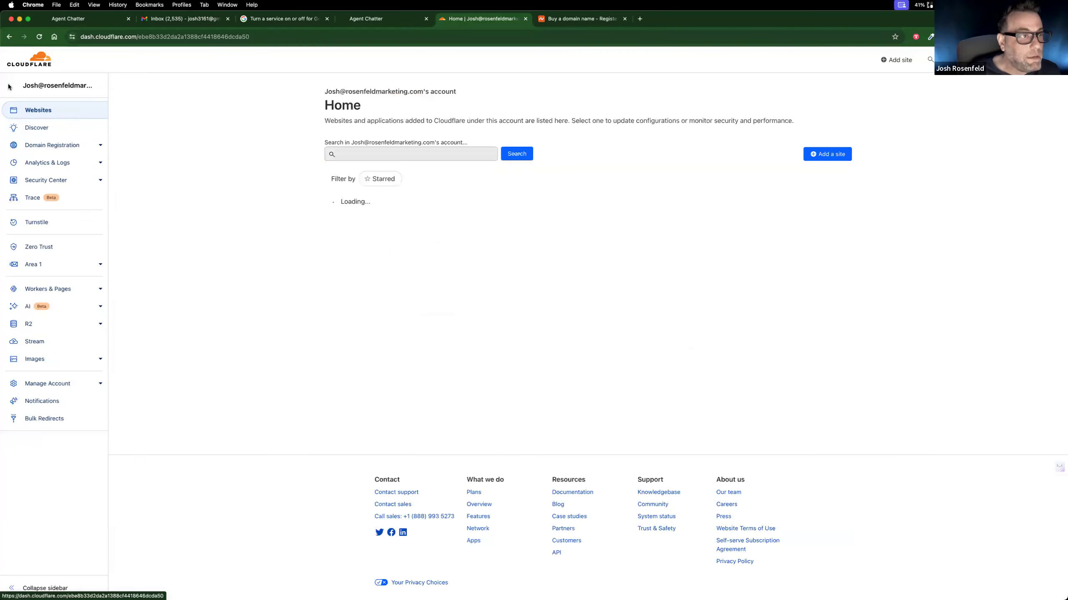
pyautogui.click(41, 147)
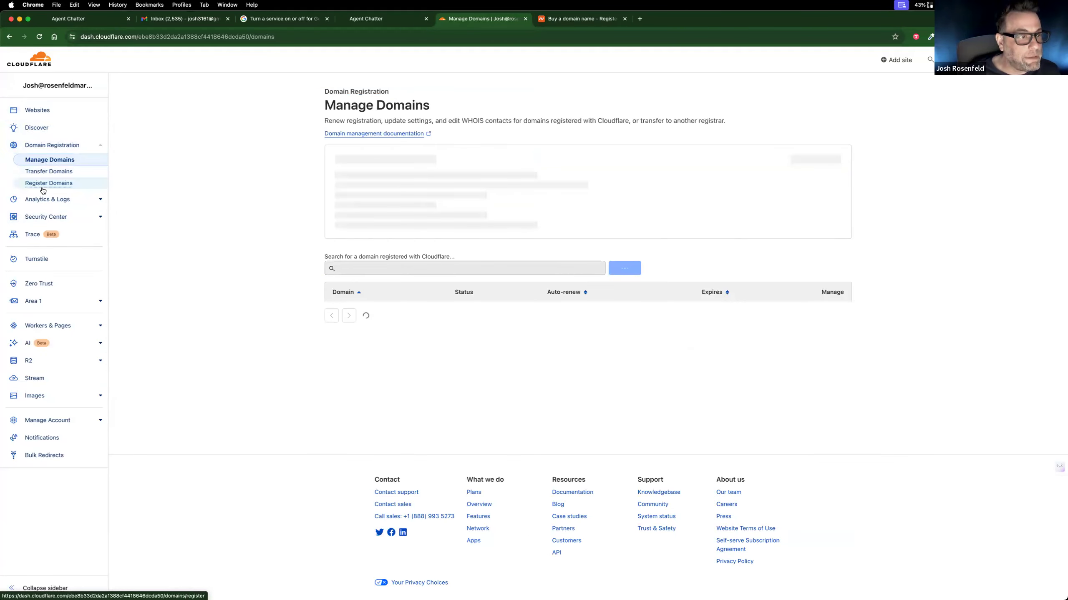
pyautogui.click(42, 185)
# Step: Search the domain registration for agent-chatter.top
pyautogui.click(520, 191)
pyautogui.write('agent-cha')
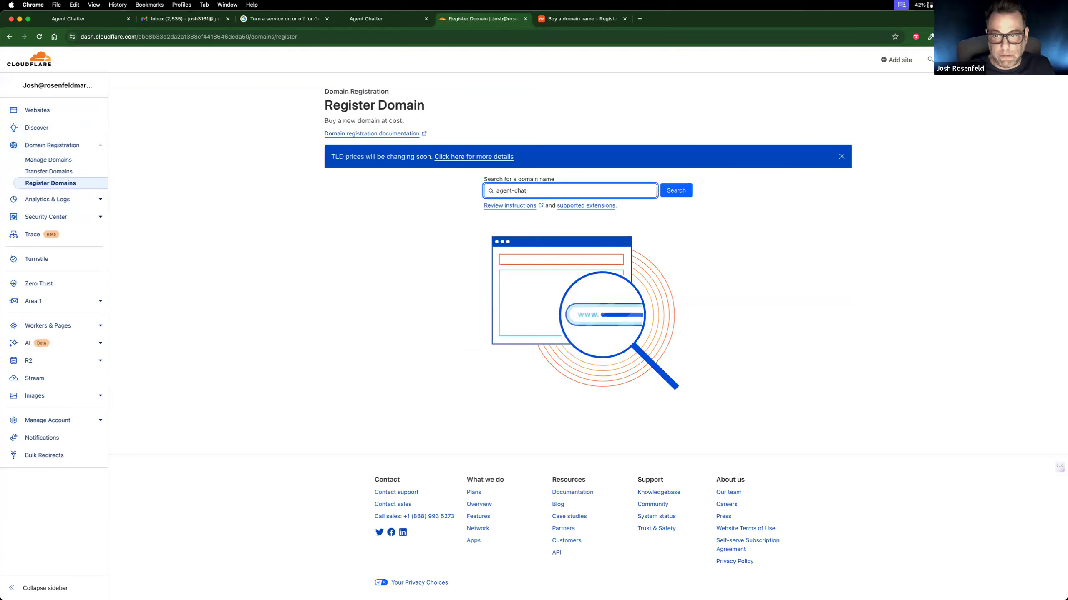
pyautogui.write('t')
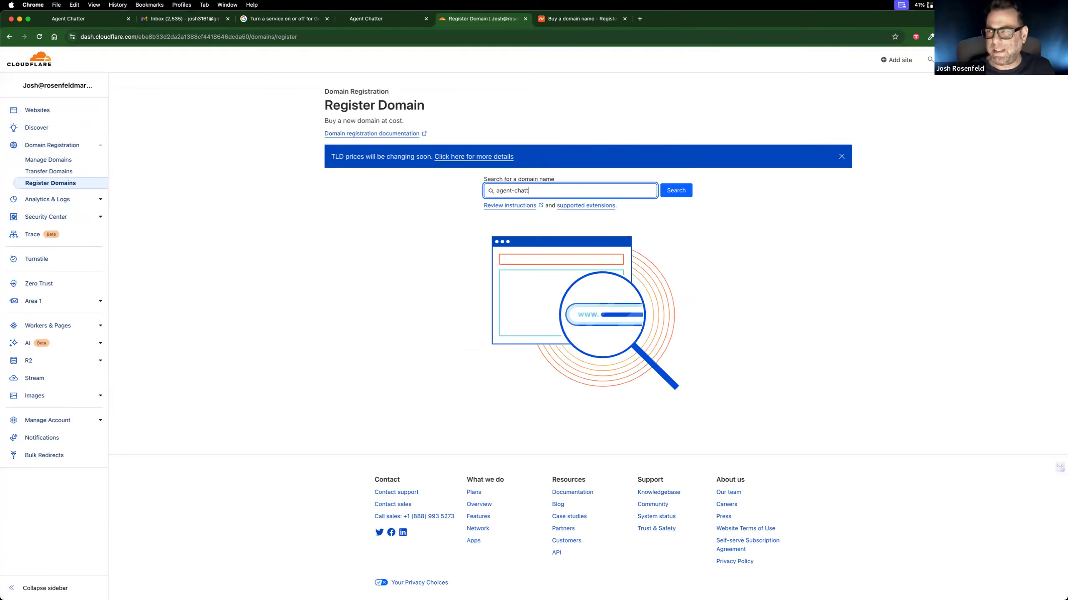
pyautogui.write('er')
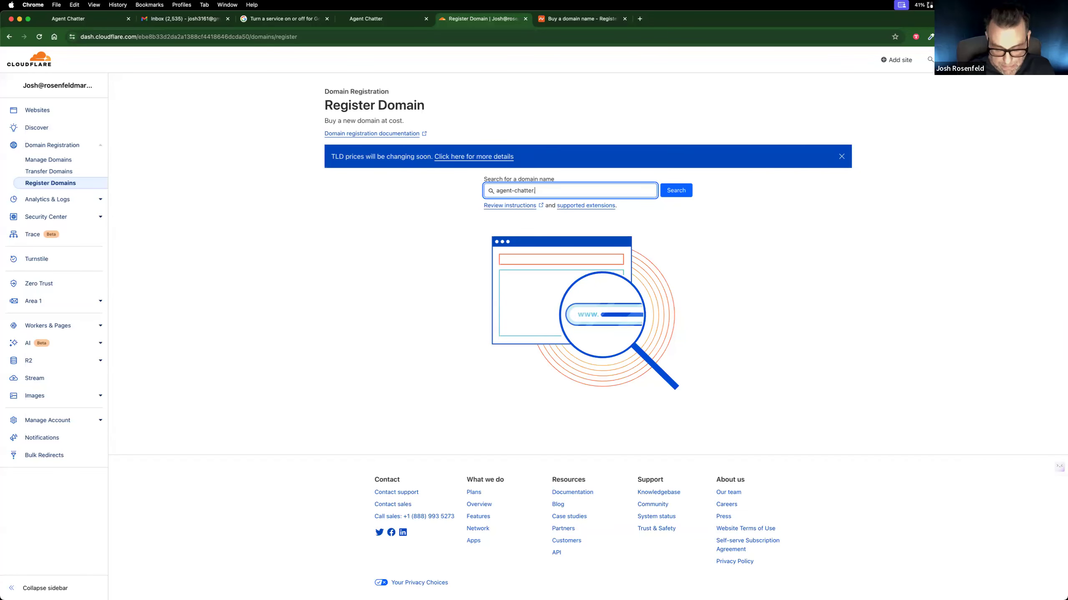
pyautogui.write('.top')
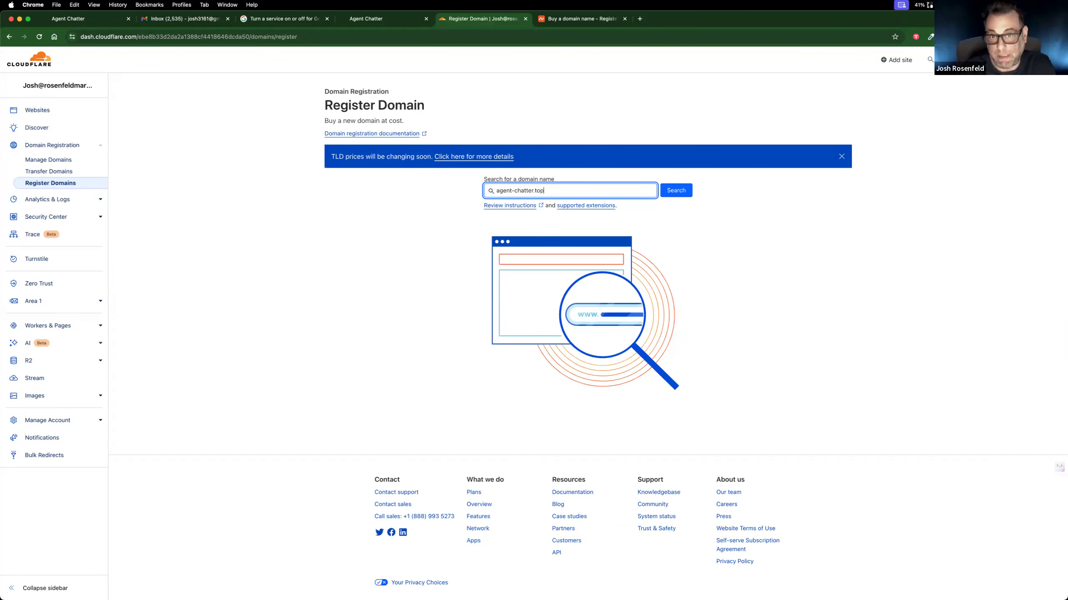
pyautogui.click(668, 199)
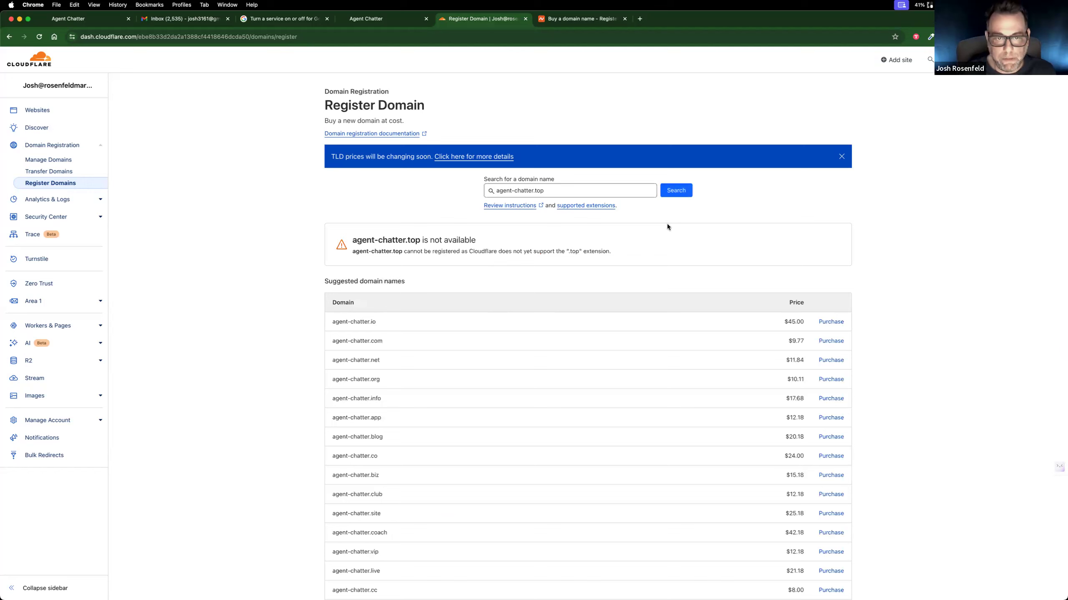
# Step: Copy agent-chatter.net from the suggested domain names and search for it instead
pyautogui.moveTo(497, 242); pyautogui.dragTo(354, 239)
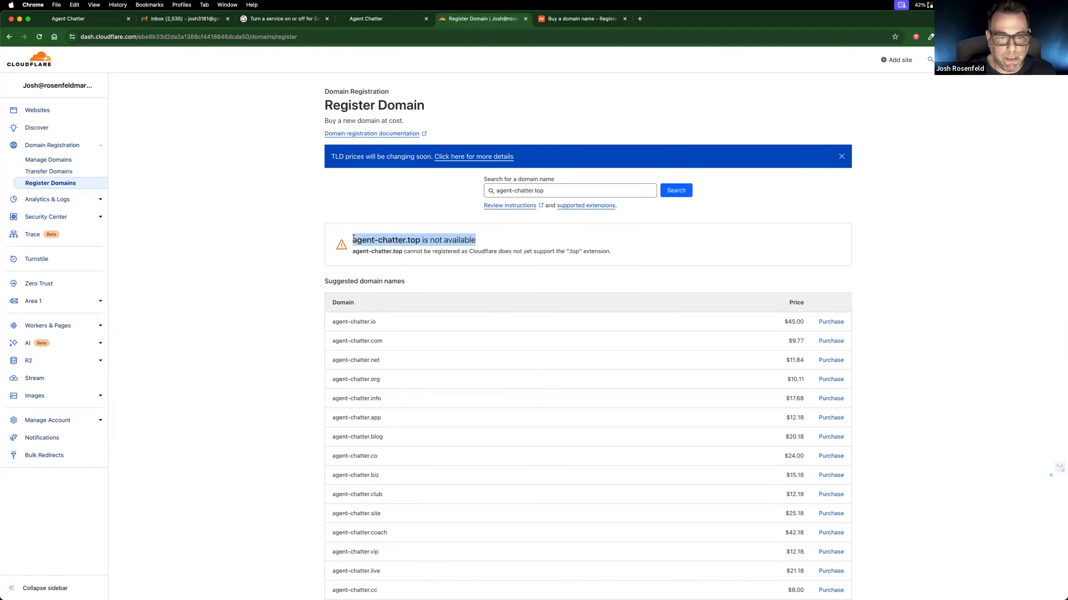
pyautogui.click(386, 360)
pyautogui.moveTo(352, 358); pyautogui.dragTo(337, 356)
pyautogui.press('super+c')
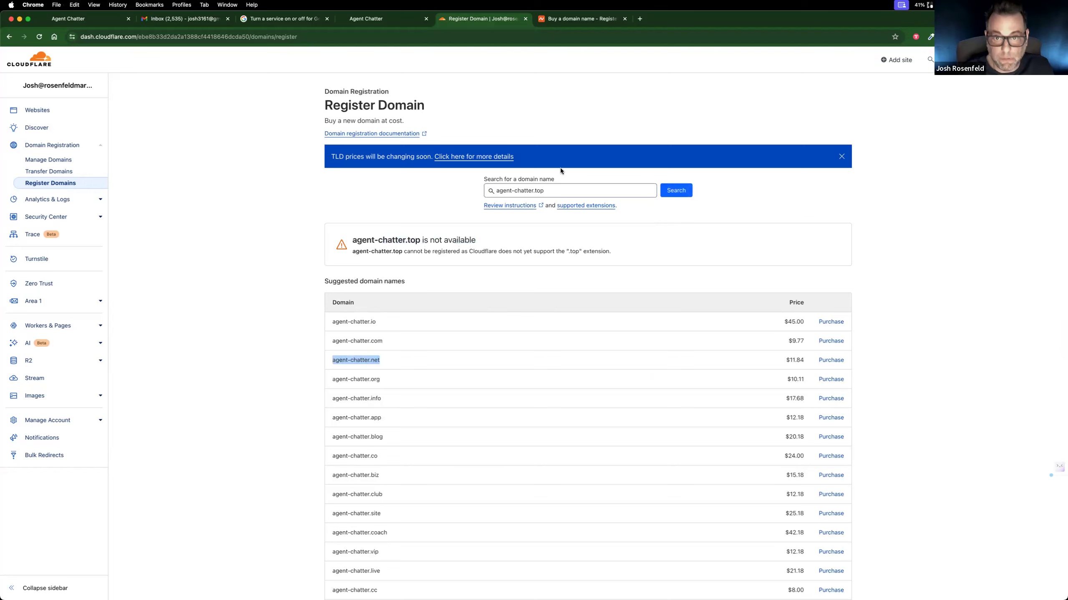
pyautogui.tripleClick(548, 193)
pyautogui.press('super+v')
pyautogui.press('Return')
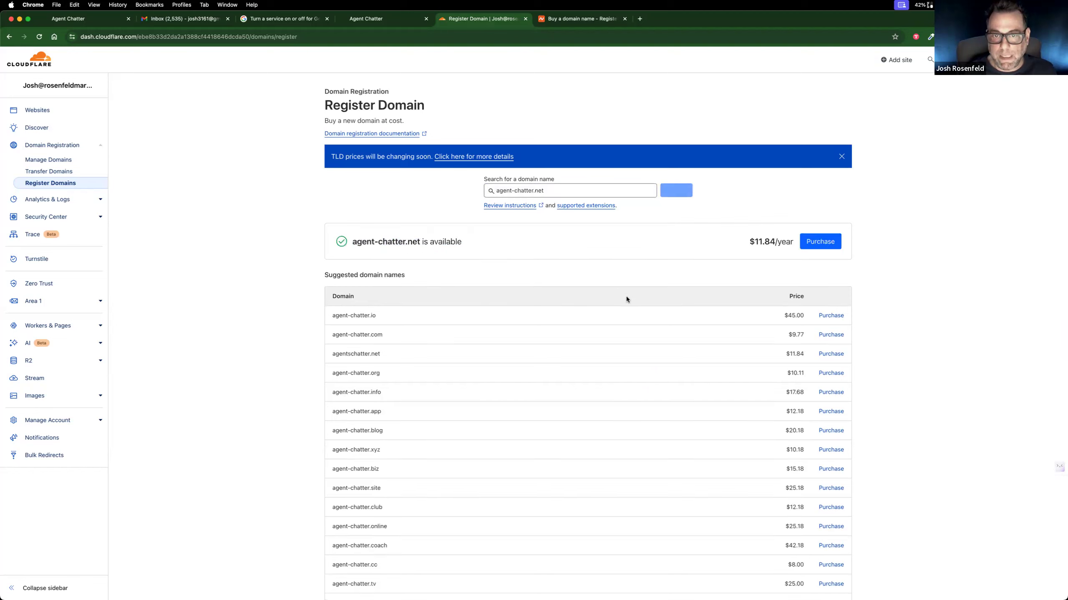
# Step: Start the purchase of agent-chatter.net and autofill the registrant's saved name, email and address details
pyautogui.click(821, 243)
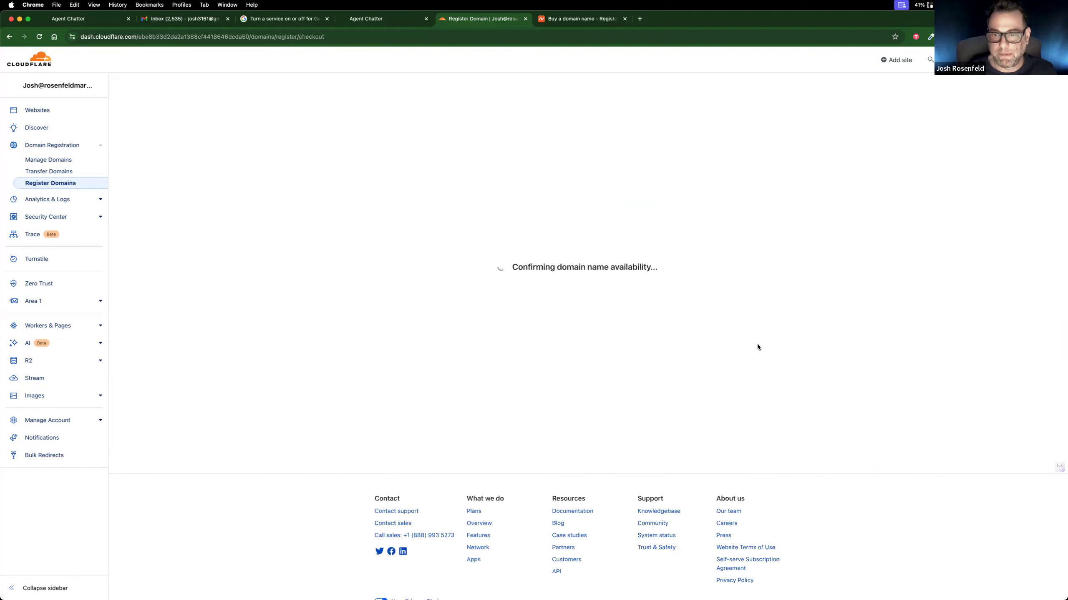
pyautogui.click(509, 359)
pyautogui.click(487, 382)
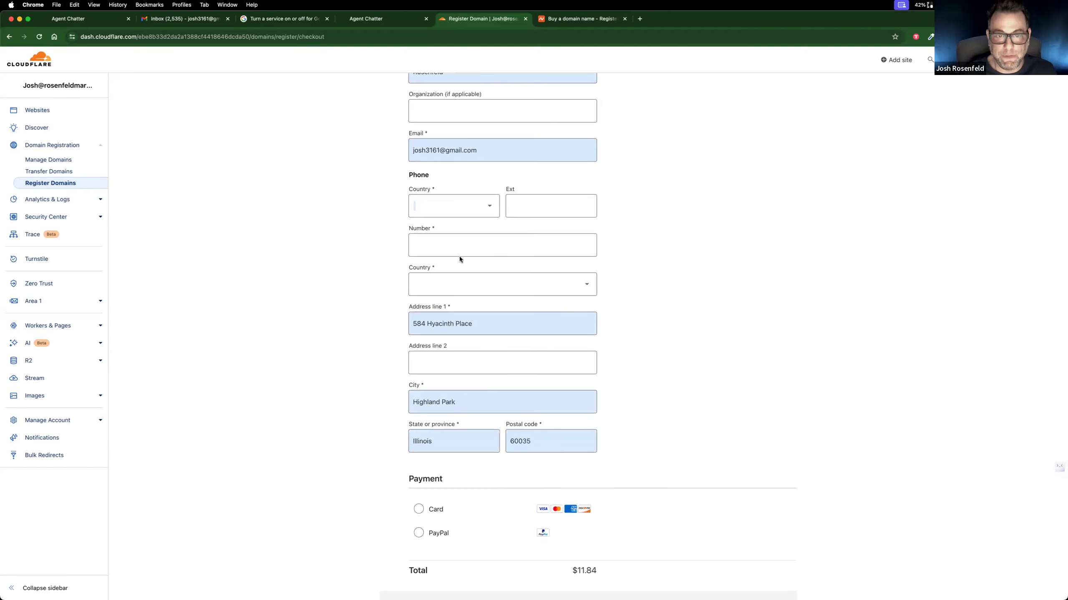
# Step: Set the registrant's phone country to United States +1 and enter the phone number
pyautogui.click(464, 209)
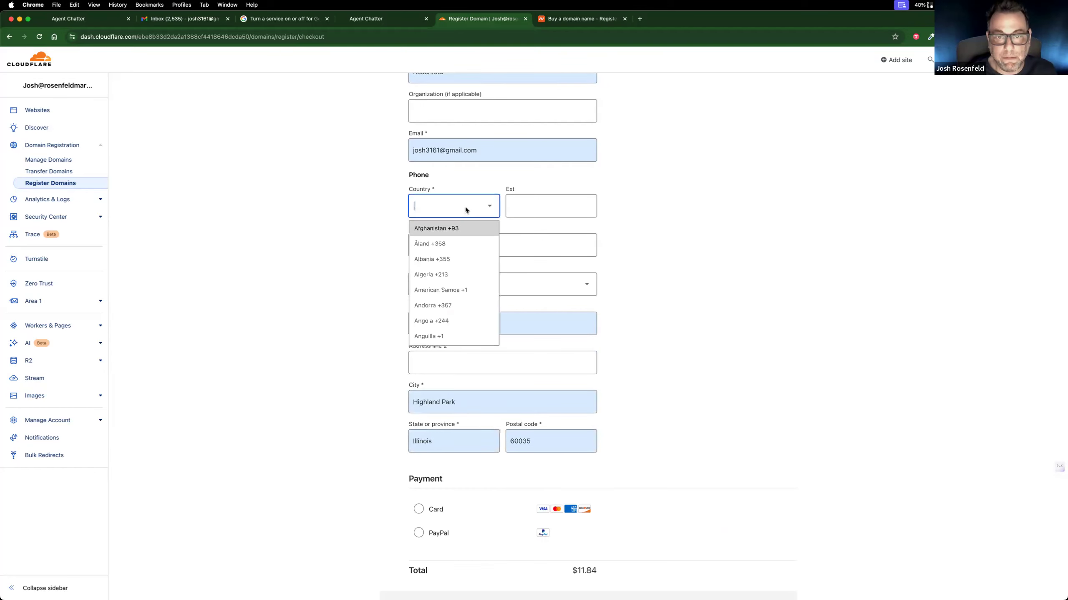
pyautogui.scroll(-3, 454, 283)
pyautogui.scroll(-20, 454, 283)
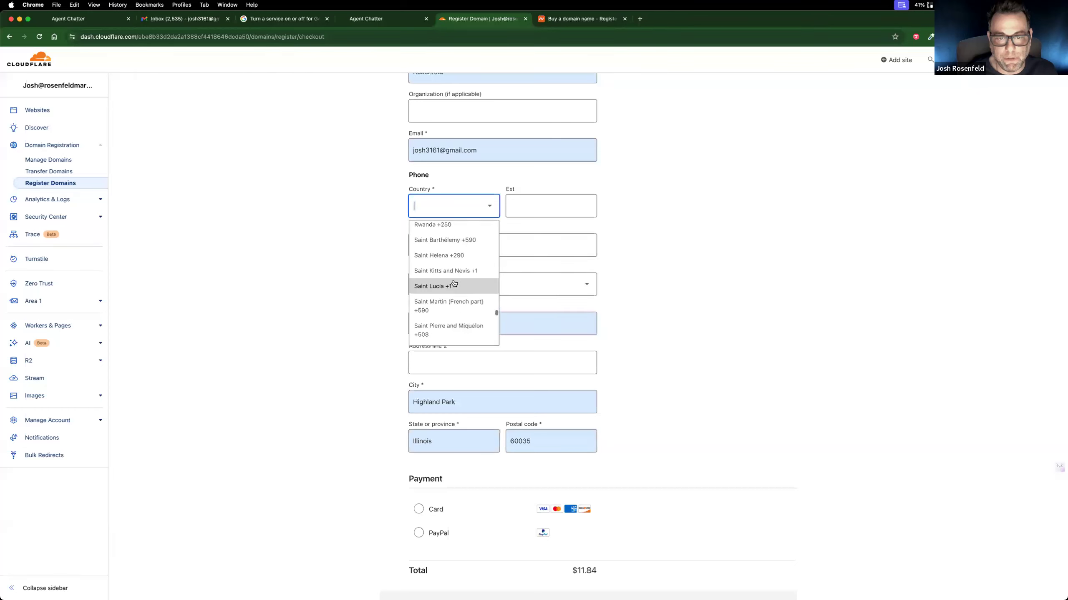
pyautogui.scroll(-8, 454, 283)
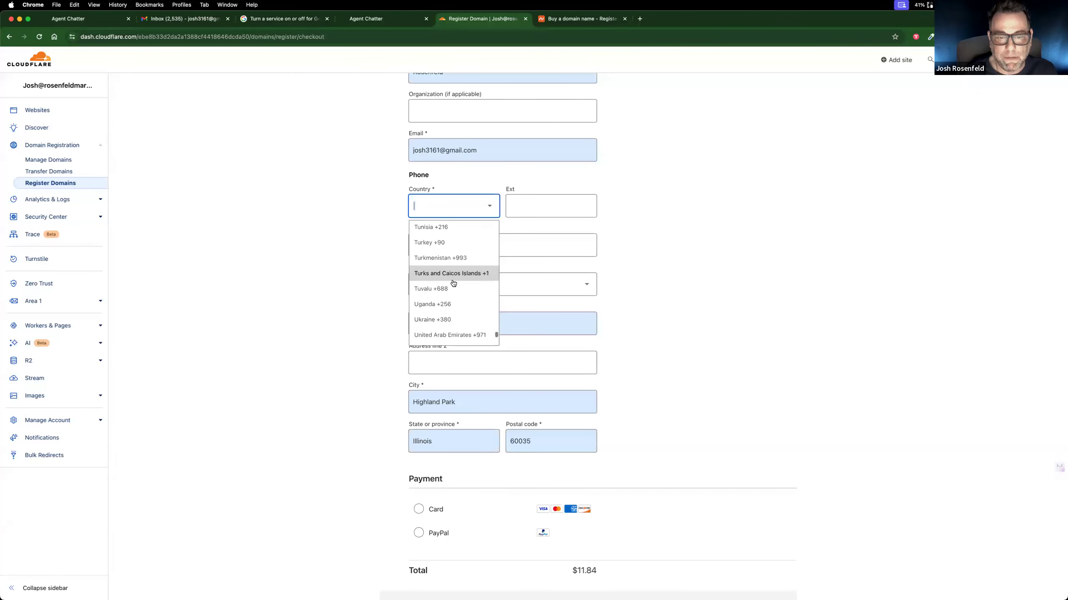
pyautogui.click(452, 280)
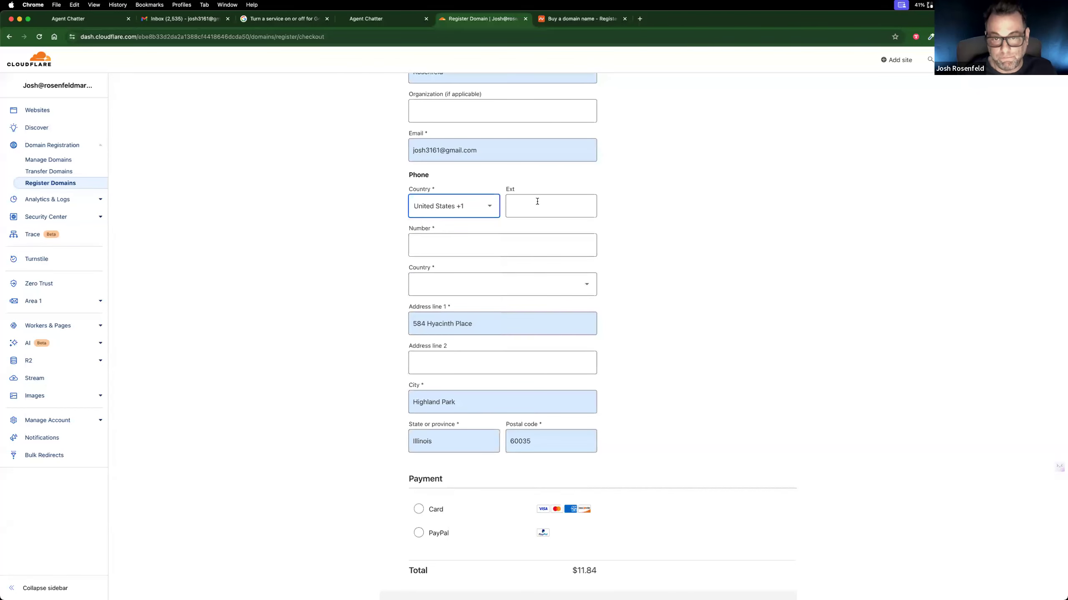
pyautogui.click(504, 245)
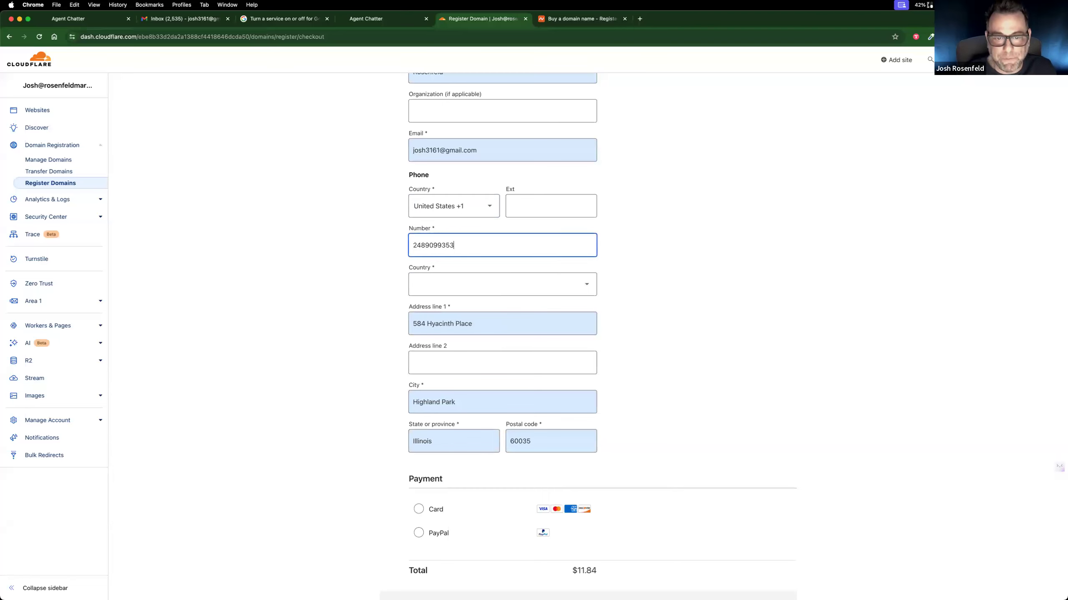
# Step: Complete the registrant's address by choosing United States as the country and entering the state and postal code
pyautogui.click(518, 287)
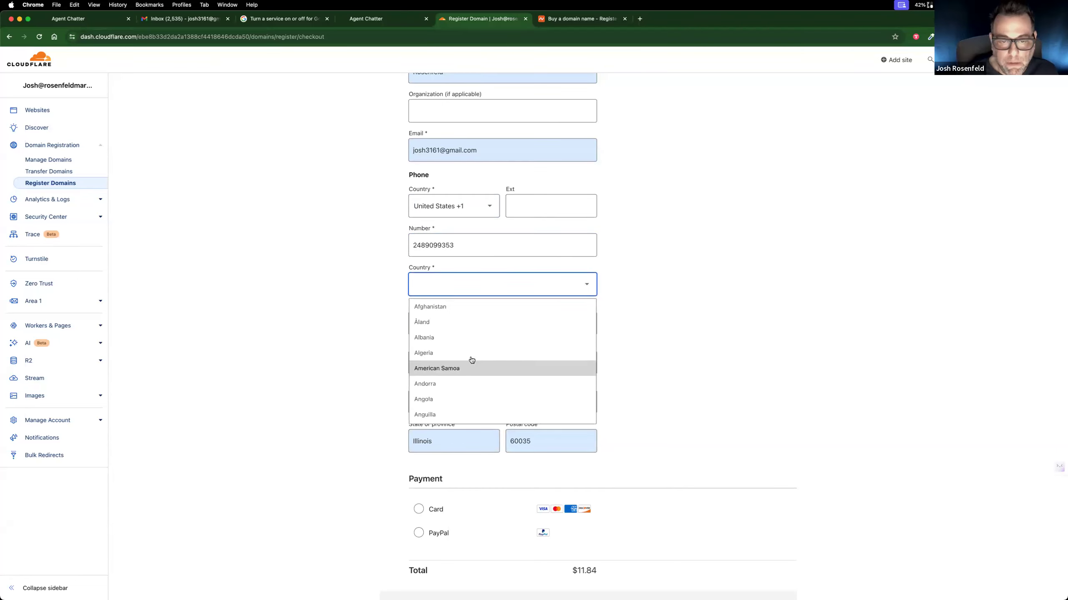
pyautogui.write('united')
pyautogui.click(448, 352)
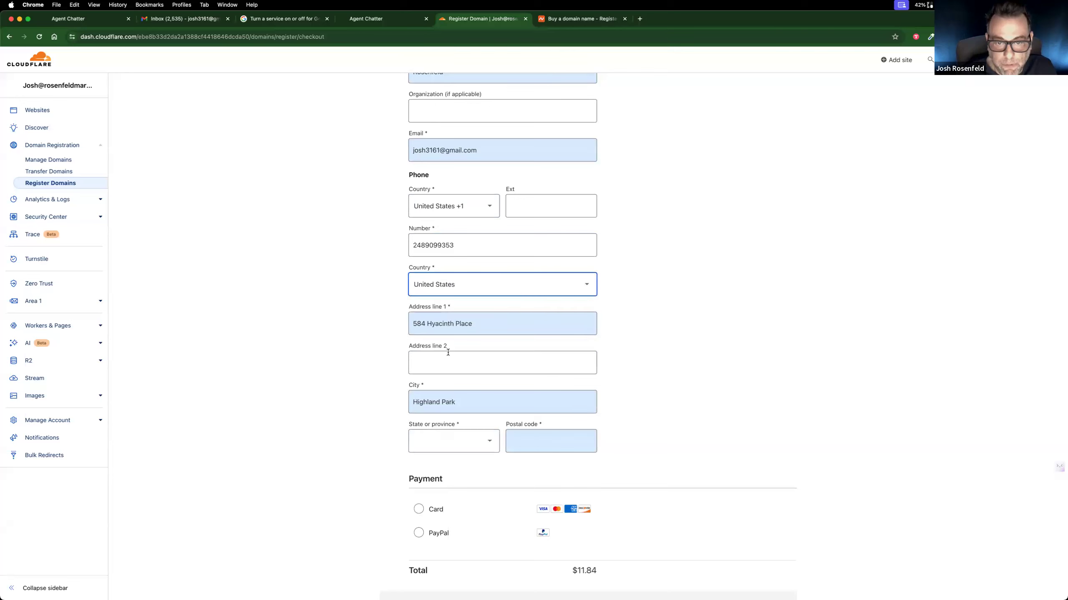
pyautogui.scroll(-3, 327, 422)
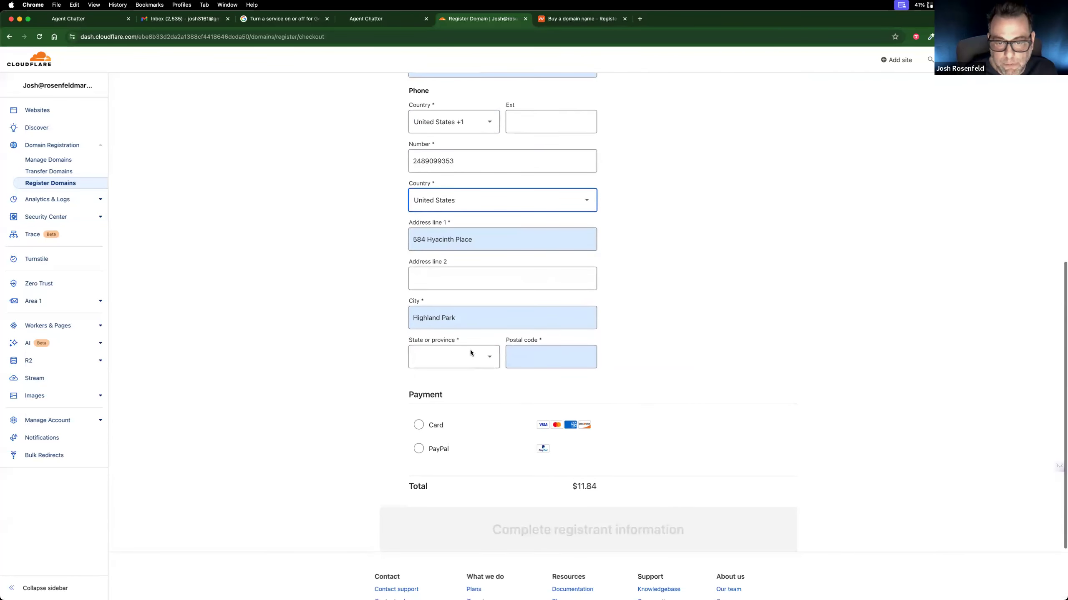
pyautogui.click(489, 358)
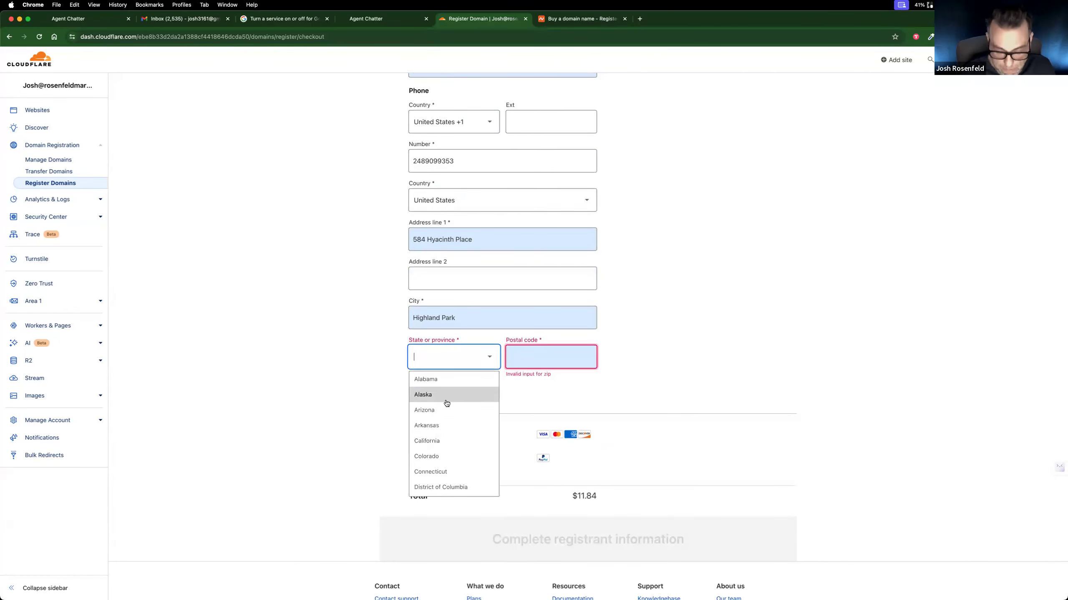
pyautogui.write('il')
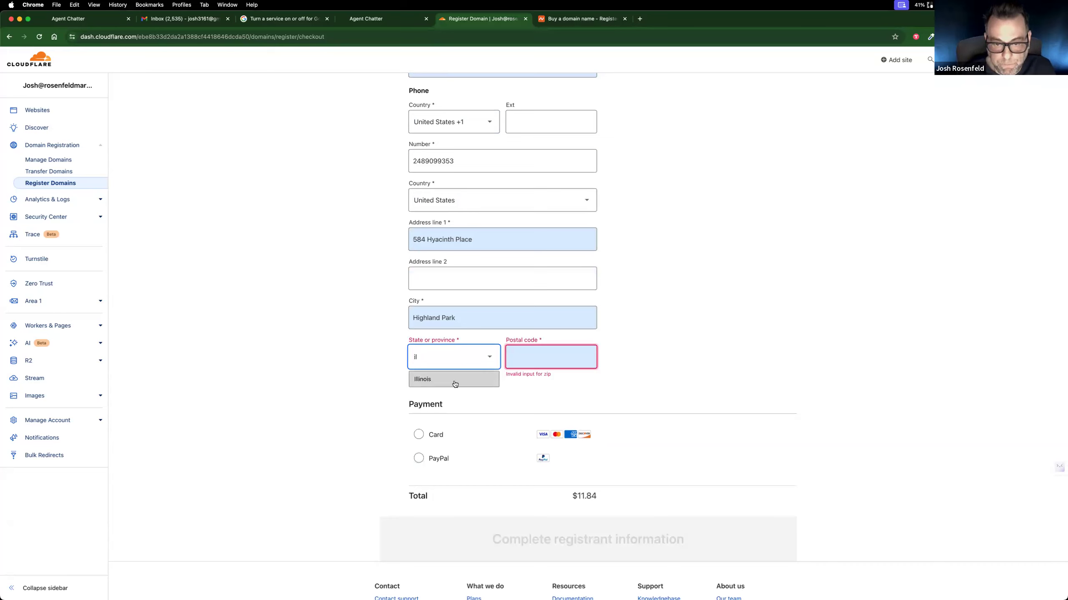
pyautogui.click(454, 383)
pyautogui.click(517, 356)
pyautogui.write('60035')
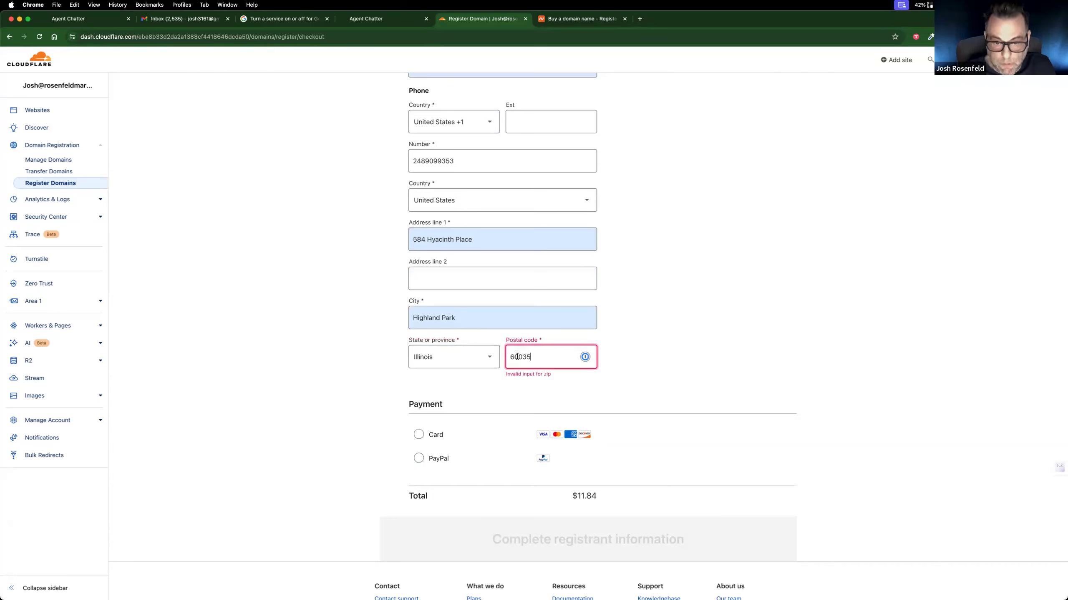
# Step: Choose card as the payment method and turn off automatic renewals for the domain
pyautogui.click(420, 439)
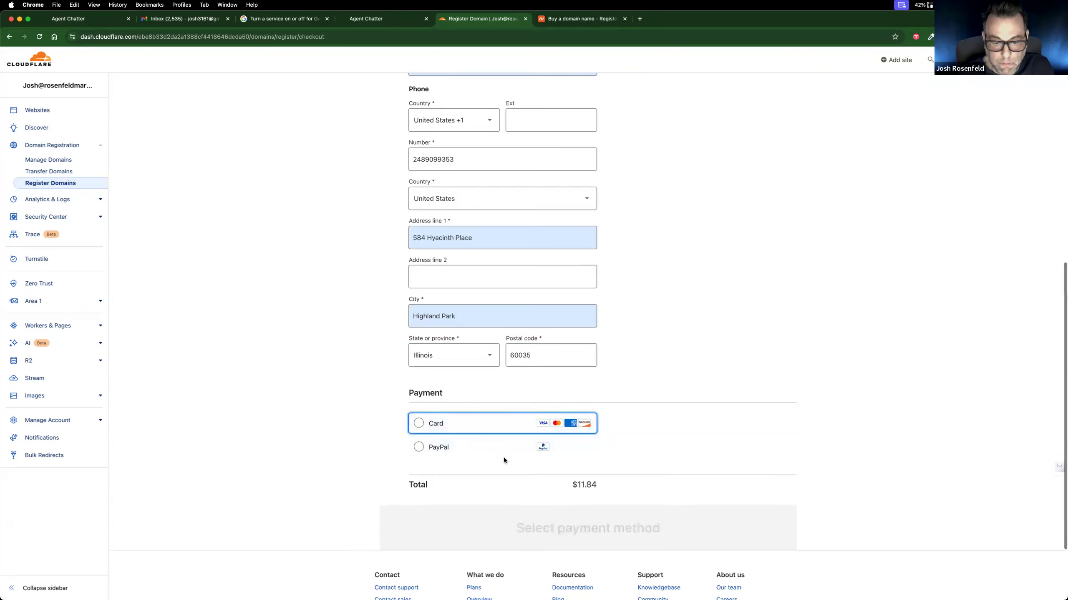
pyautogui.scroll(-3, 504, 457)
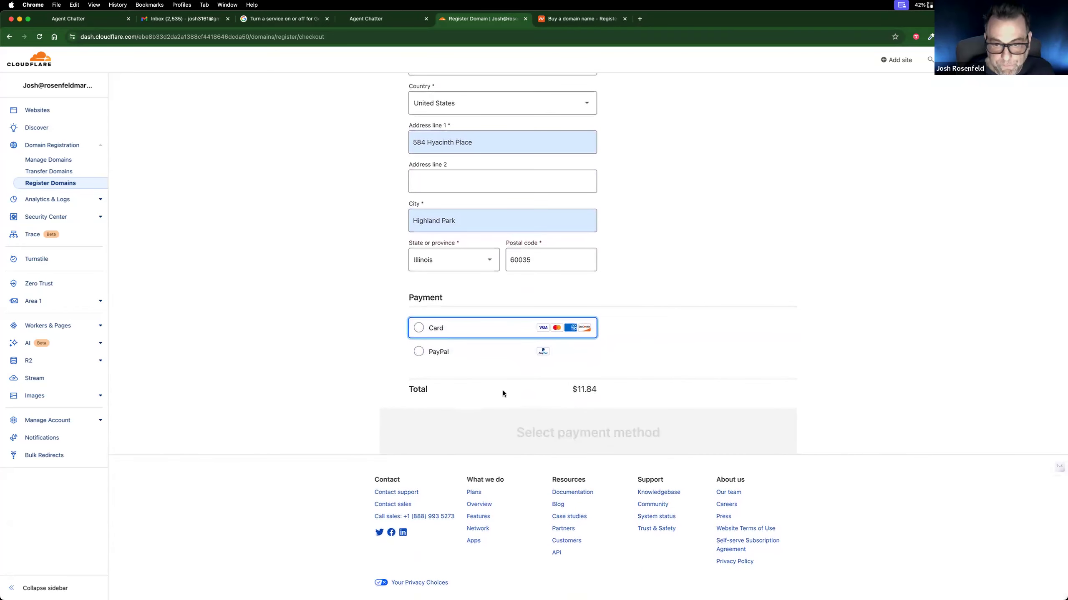
pyautogui.click(419, 327)
pyautogui.scroll(-4, 459, 382)
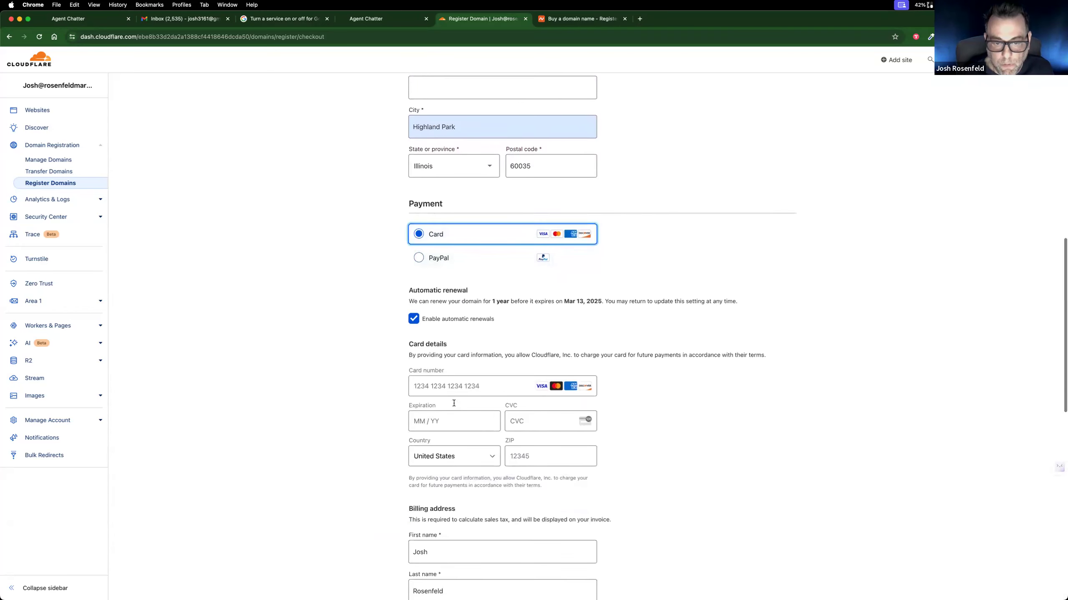
pyautogui.click(414, 282)
# Step: Fill in the card details with the credit card saved in the password manager and approve the fill request
pyautogui.click(479, 347)
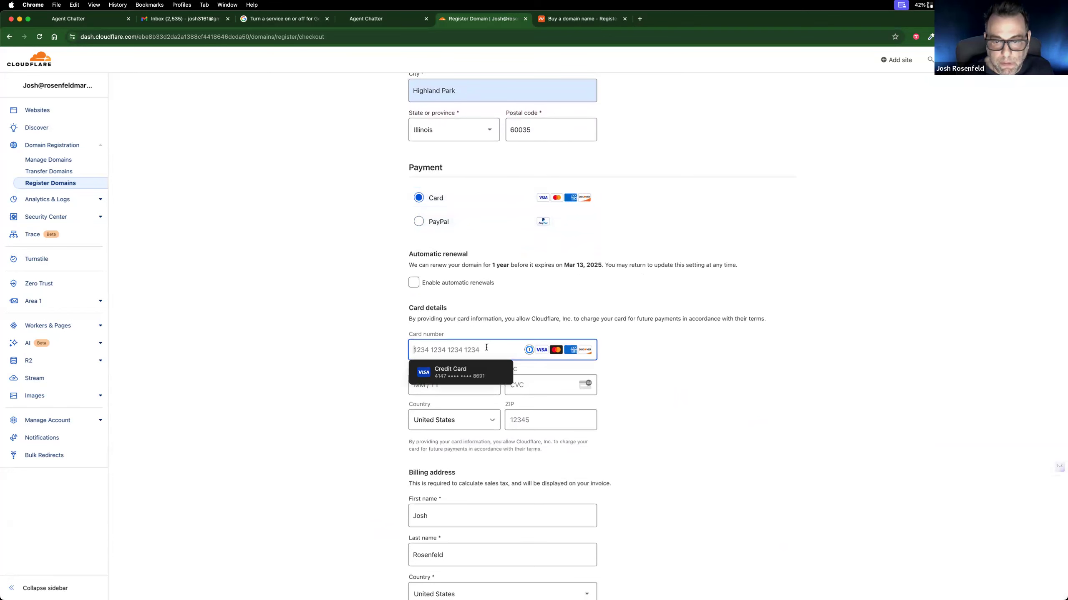
pyautogui.click(495, 372)
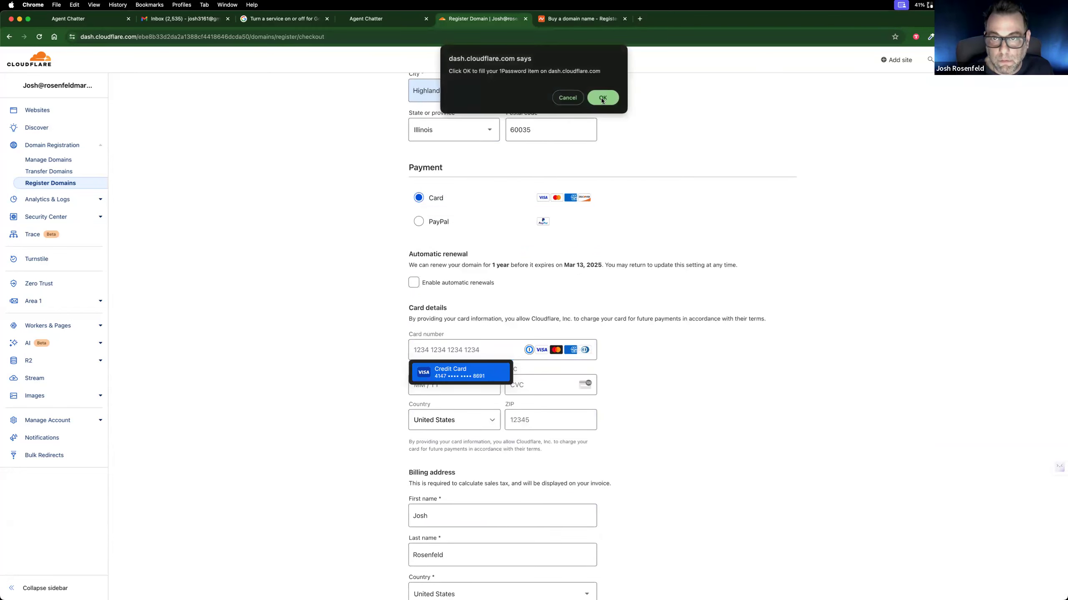
pyautogui.click(602, 100)
# Step: Try to verify the billing address and go back to its first address line
pyautogui.scroll(-12, 530, 415)
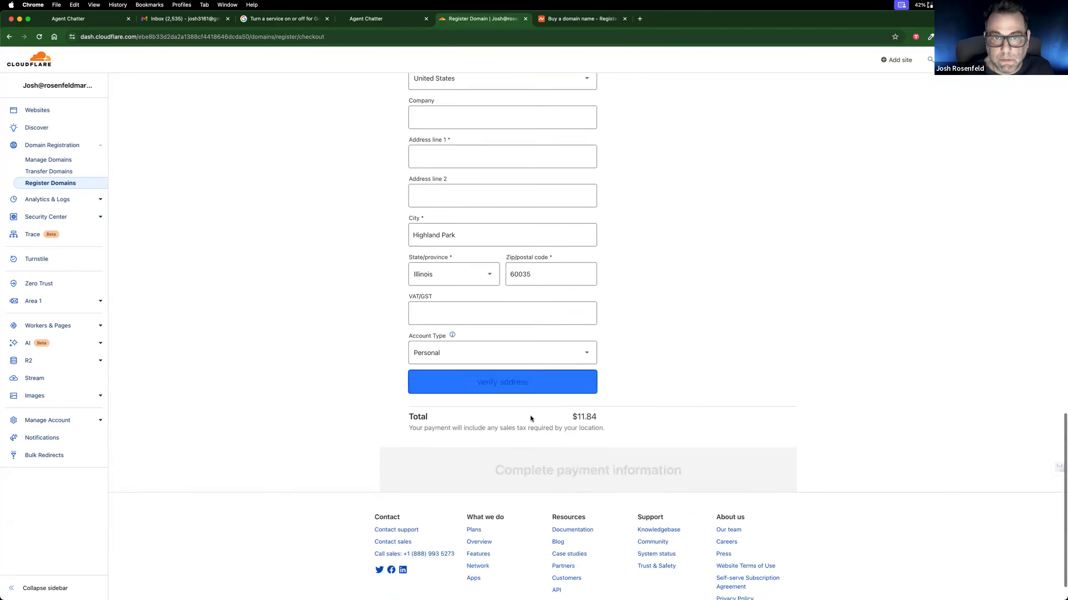
pyautogui.click(524, 352)
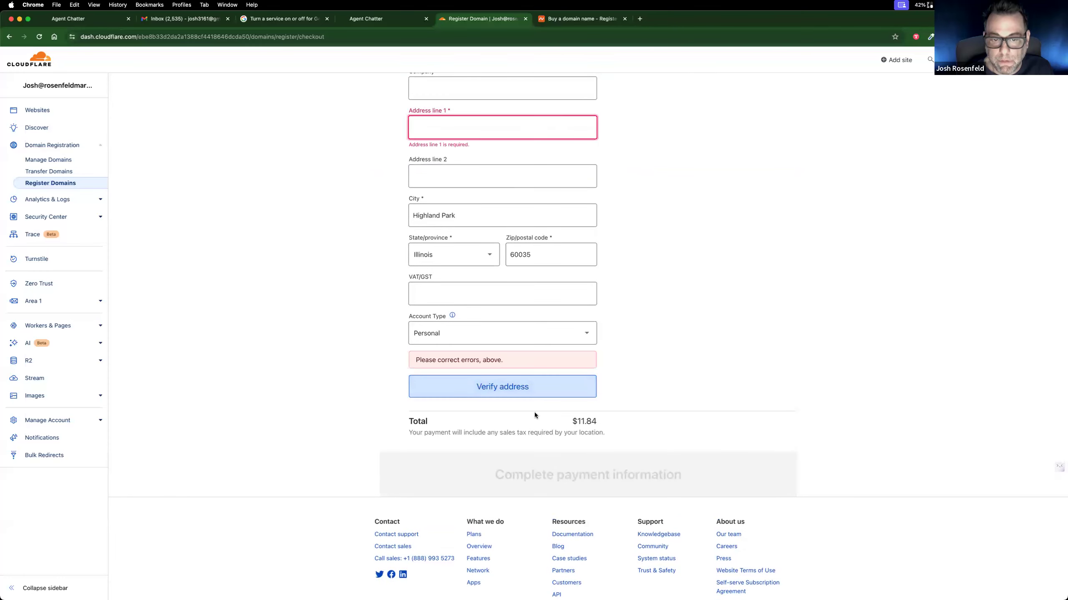
pyautogui.scroll(2, 502, 357)
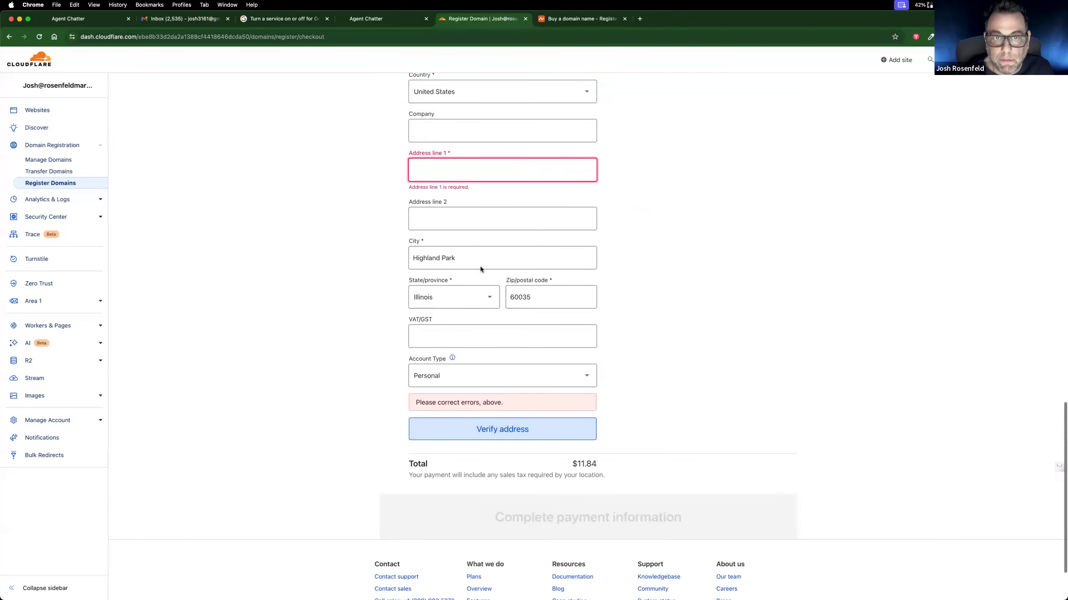
# Step: Enter the street address in the first line of the billing address and verify the address
pyautogui.click(456, 180)
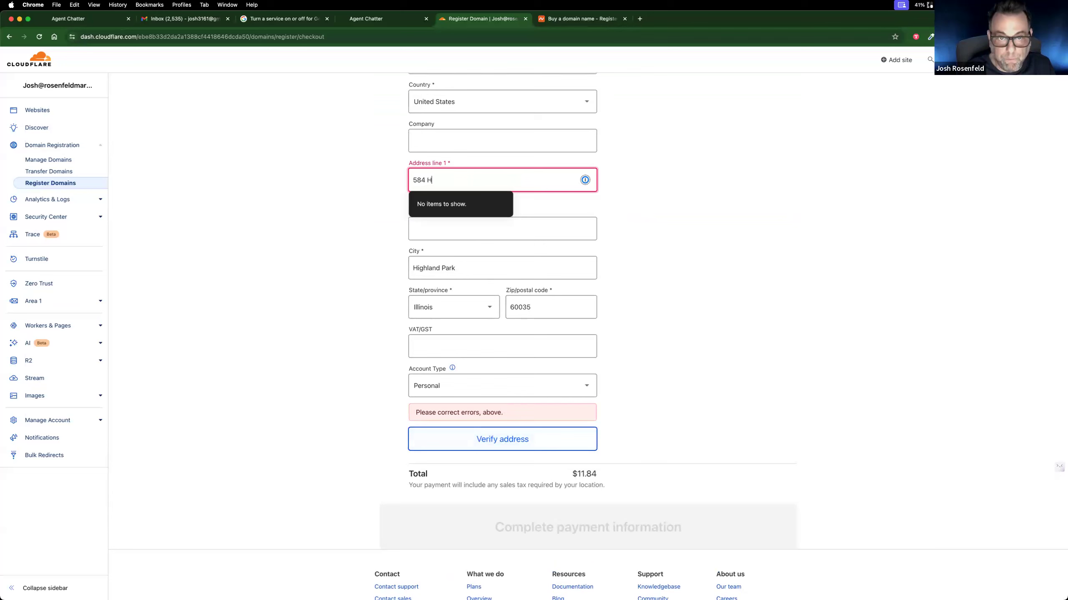
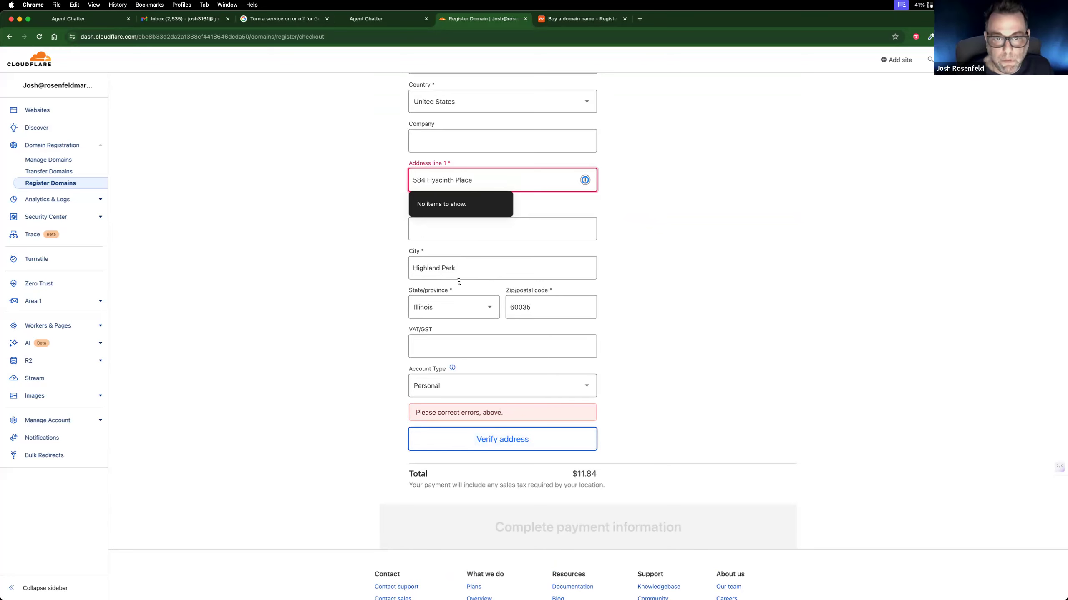
pyautogui.click(491, 441)
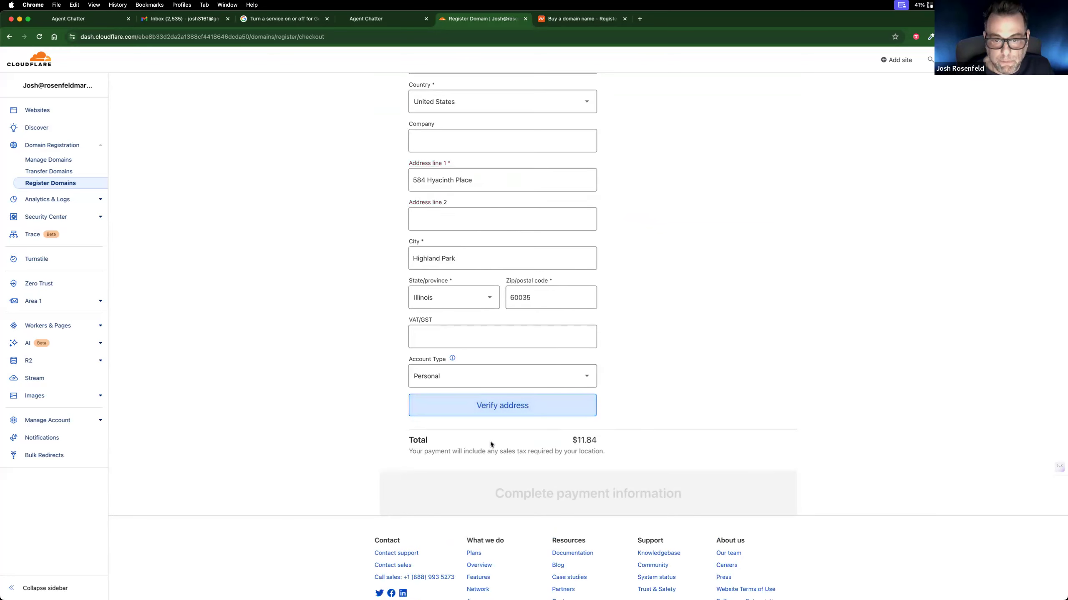
pyautogui.click(496, 408)
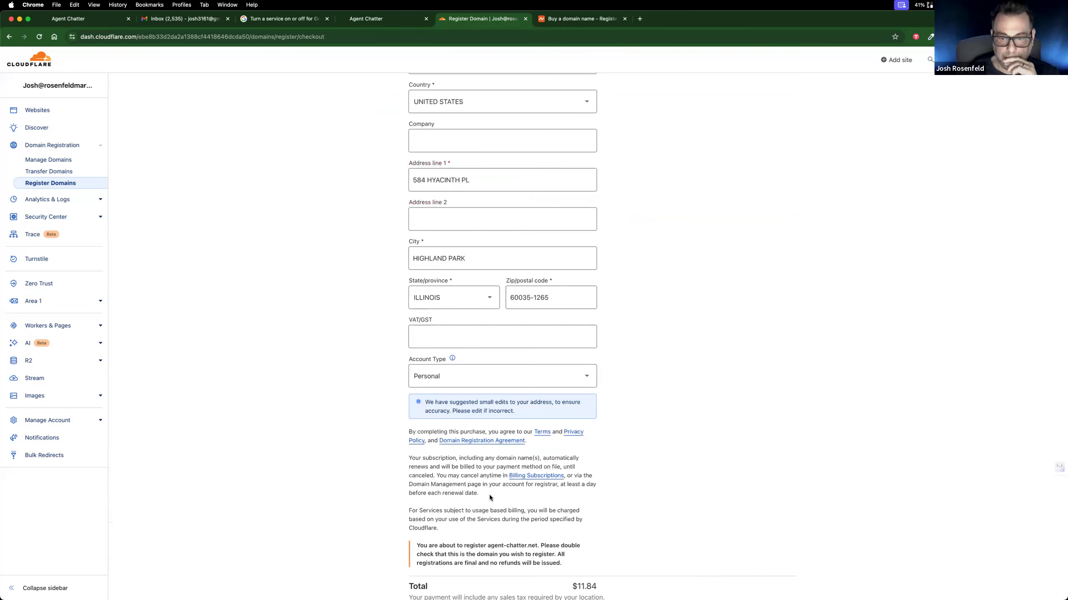
# Step: Add the missing postal code to the card details and complete the purchase of agent-chatter.net
pyautogui.scroll(-5, 489, 495)
pyautogui.click(494, 448)
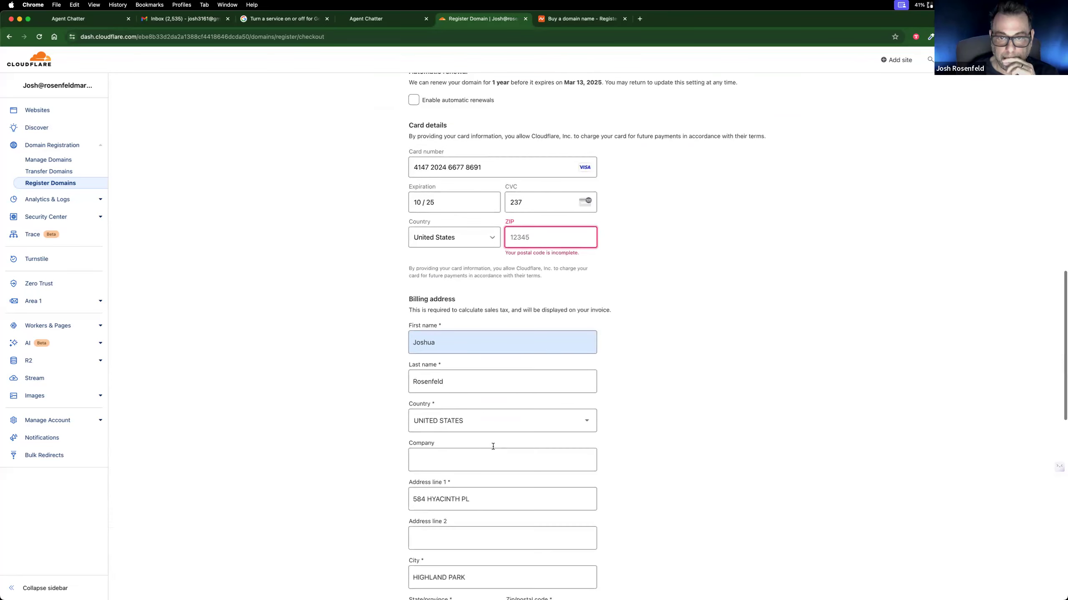
pyautogui.click(532, 238)
pyautogui.write('60035')
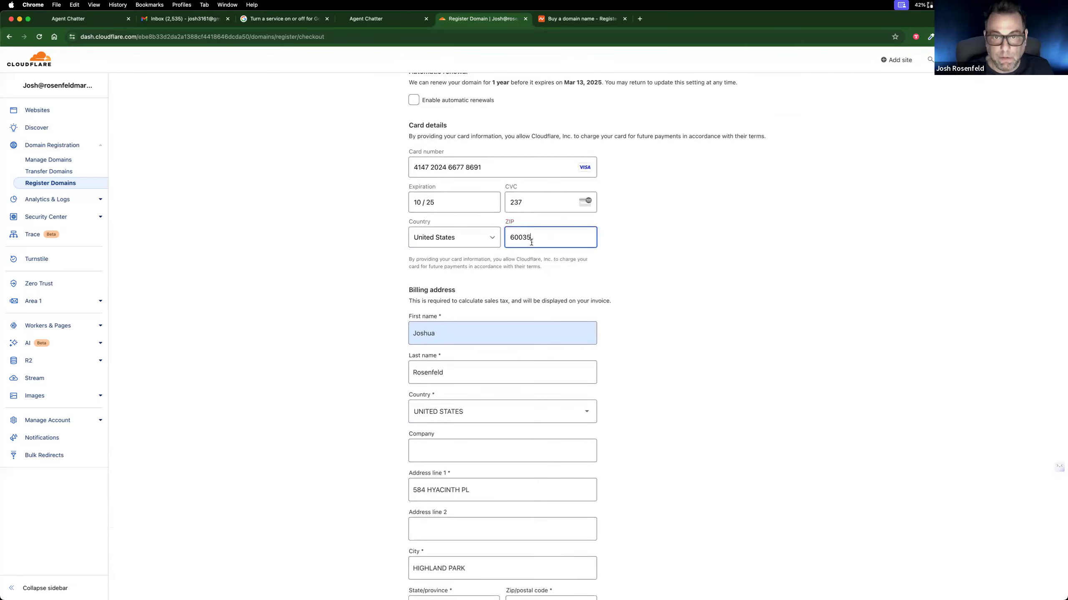
pyautogui.scroll(-10, 532, 242)
pyautogui.click(515, 419)
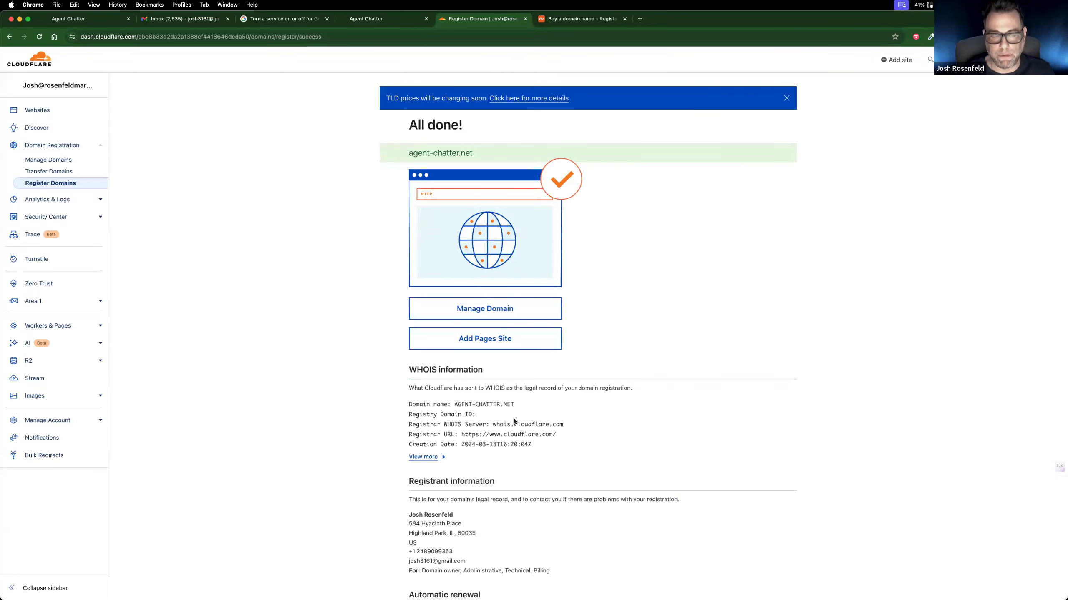
# Step: Open the management page of the purchased domain and copy the domain name agent-chatter.net
pyautogui.scroll(-1, 514, 417)
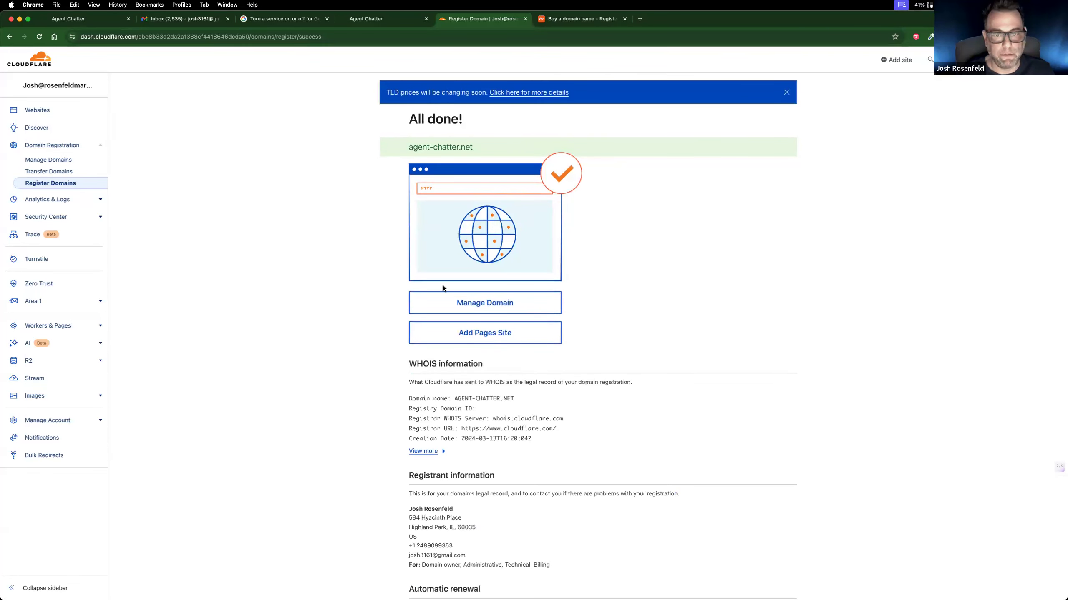
pyautogui.click(485, 299)
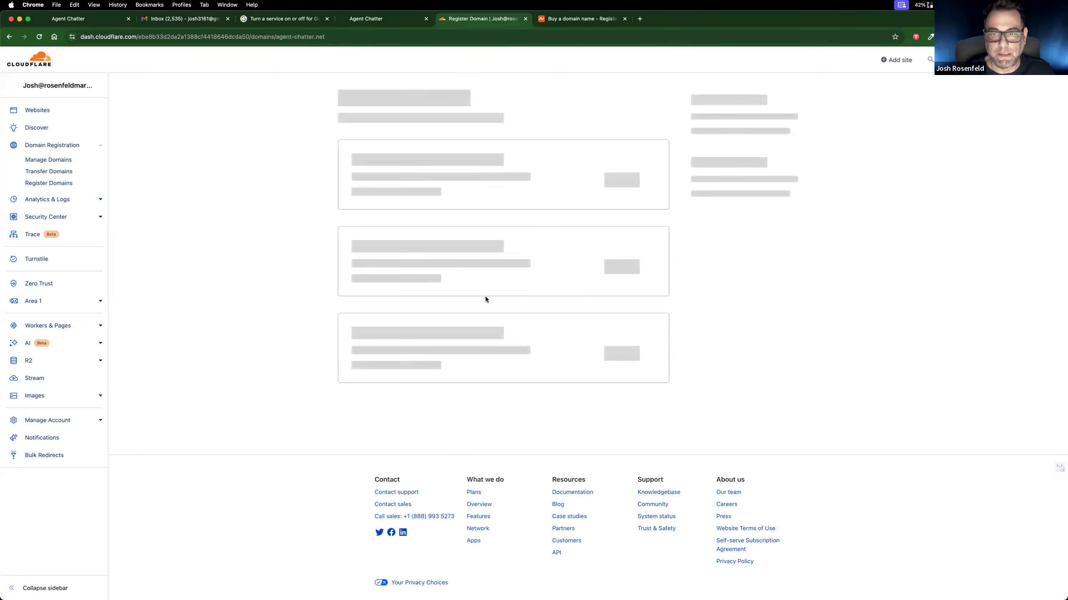
pyautogui.moveTo(484, 96); pyautogui.dragTo(376, 97)
pyautogui.press('super+c')
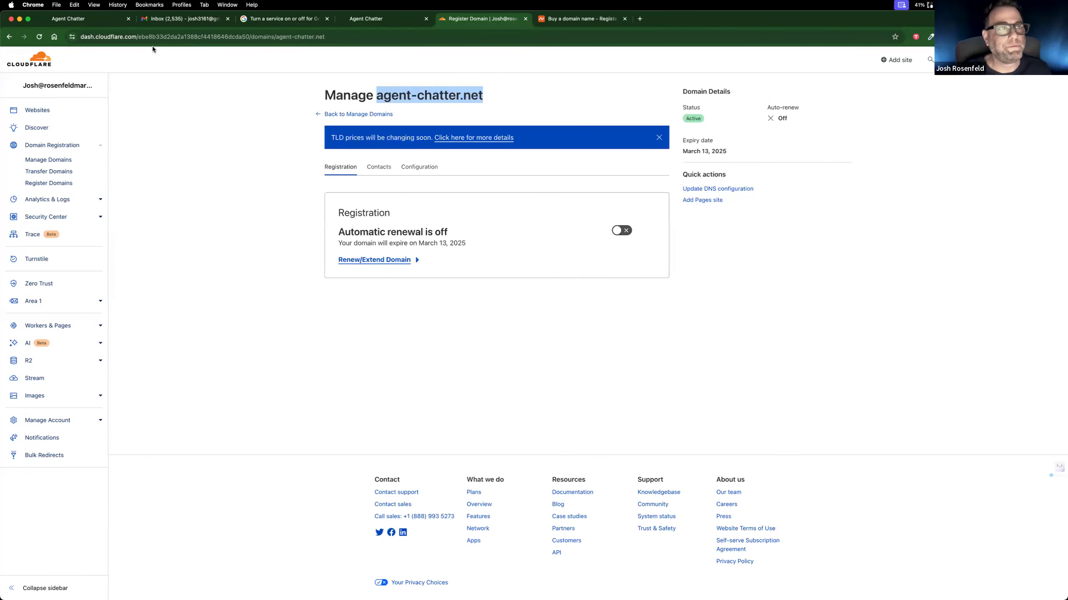
# Step: In GoHighLevel, start connecting agent-chatter.net together with its www version and continue to the required DNS records
pyautogui.click(366, 21)
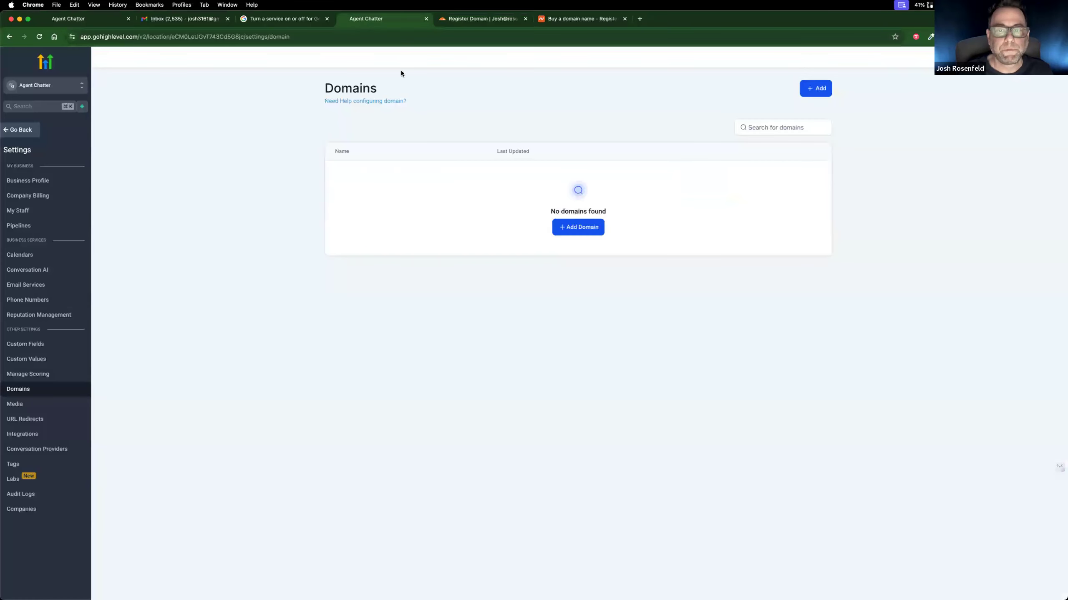
pyautogui.click(589, 228)
pyautogui.click(488, 328)
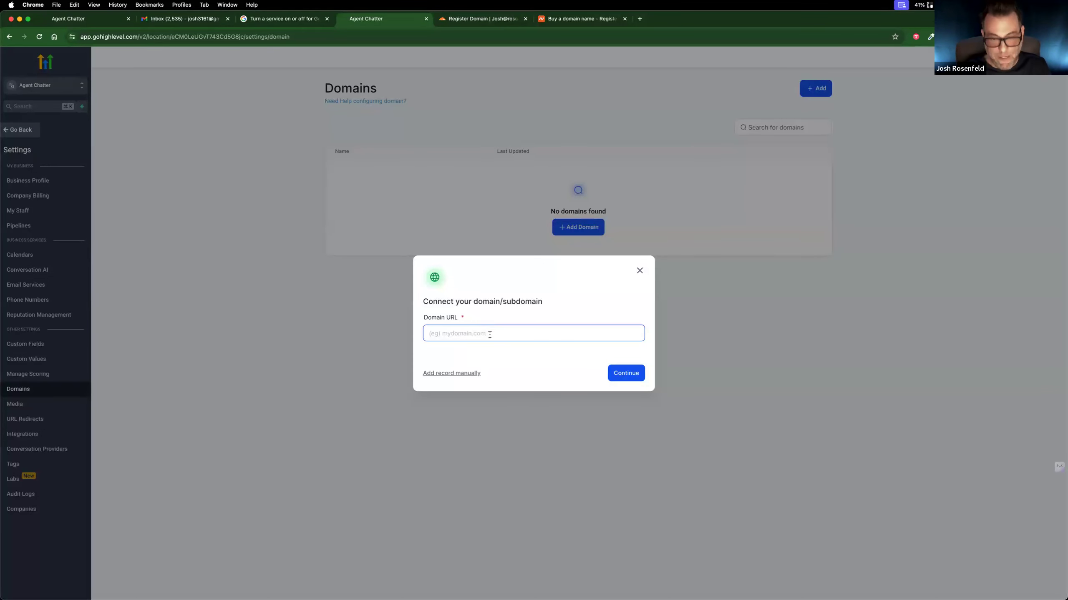
pyautogui.press('super+v')
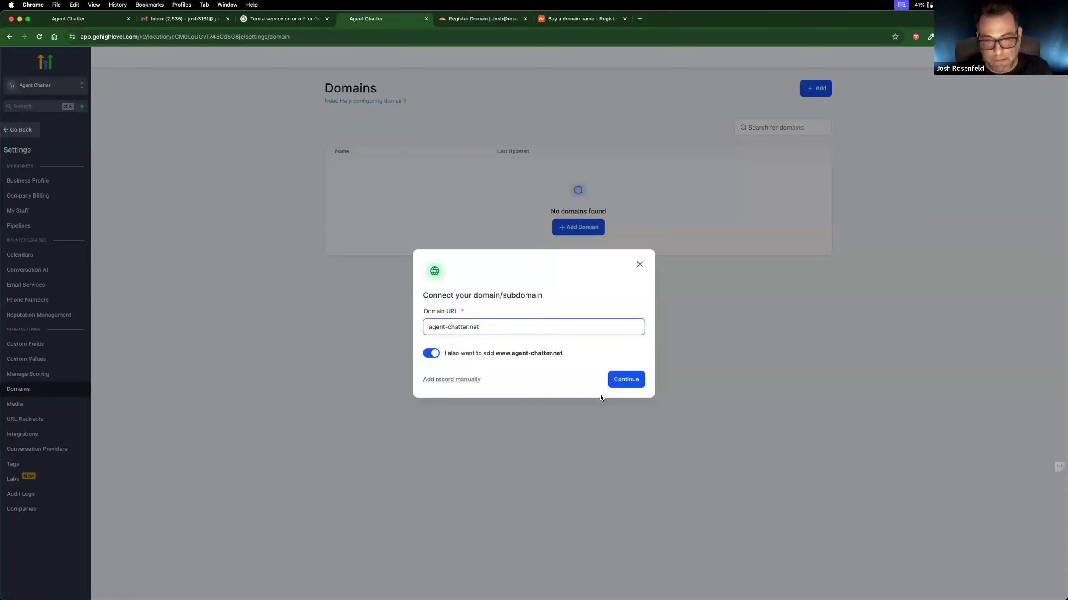
pyautogui.click(622, 383)
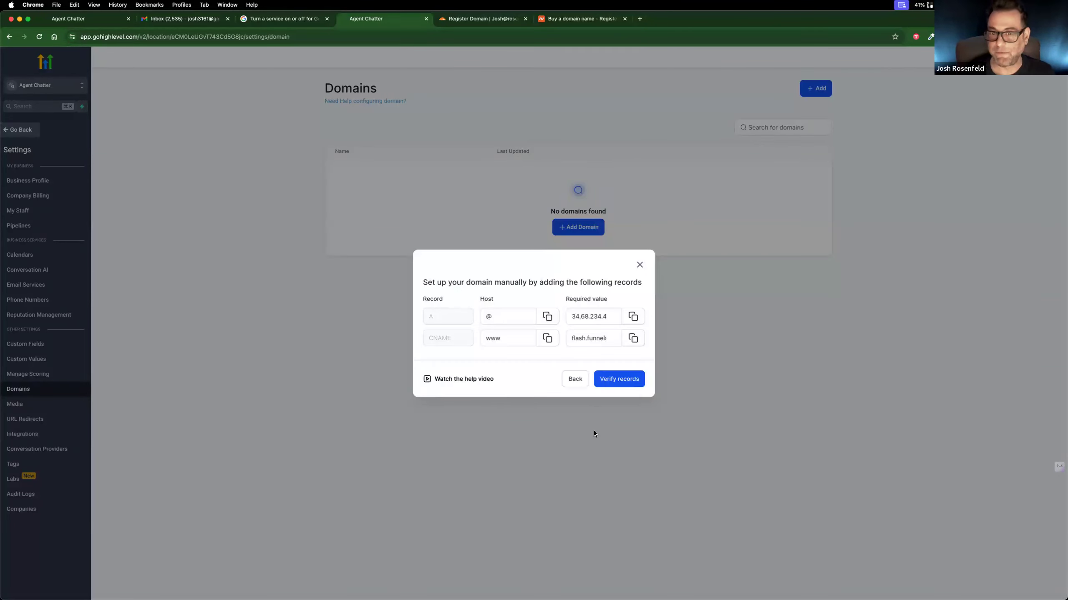
# Step: Try to verify the A and CNAME records for agent-chatter.net and dismiss the resulting error
pyautogui.click(625, 379)
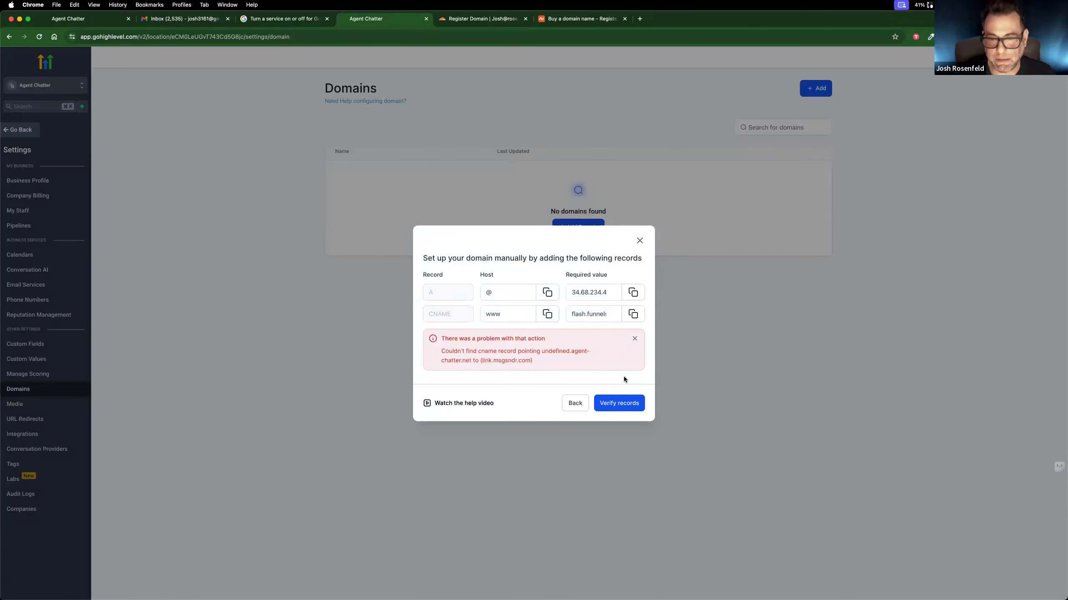
pyautogui.click(623, 405)
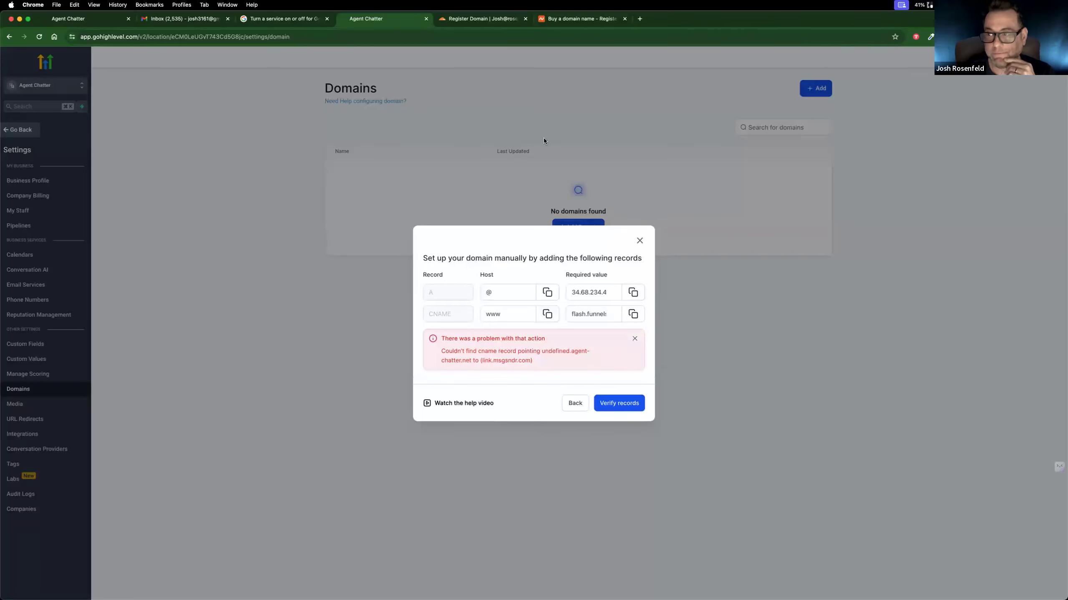
pyautogui.click(635, 339)
# Step: Return to Cloudflare and check the configuration options of agent-chatter.net
pyautogui.click(98, 19)
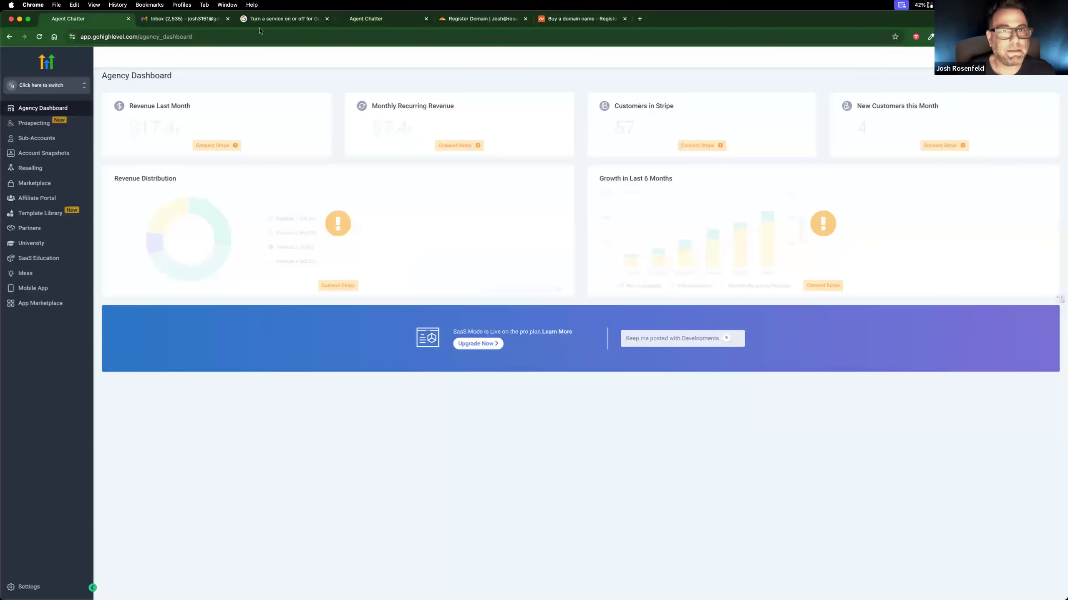
pyautogui.click(576, 19)
pyautogui.click(486, 24)
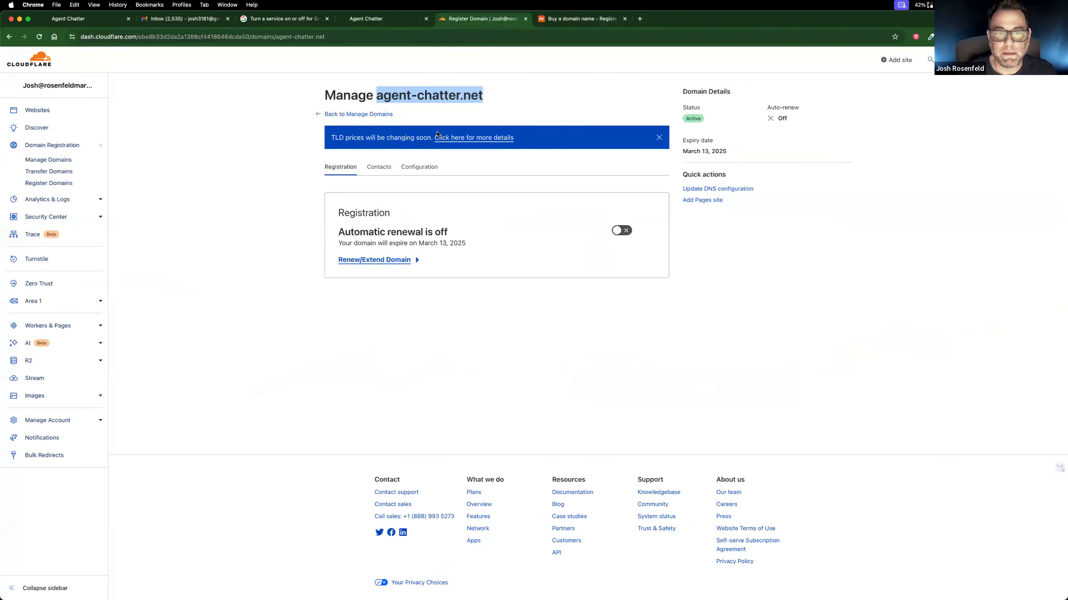
pyautogui.scroll(-1, 497, 262)
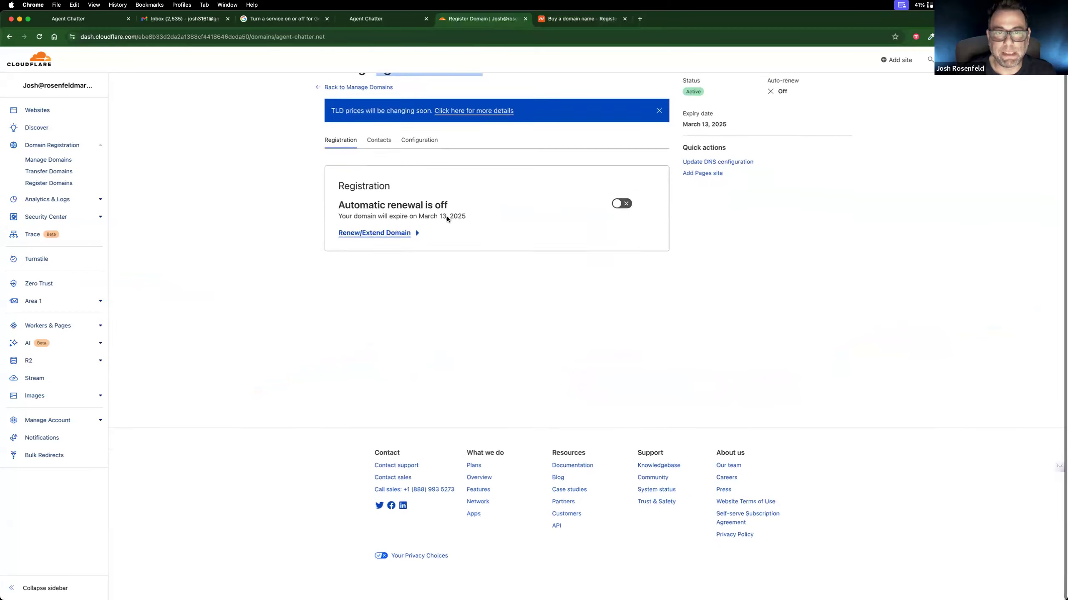
pyautogui.click(420, 141)
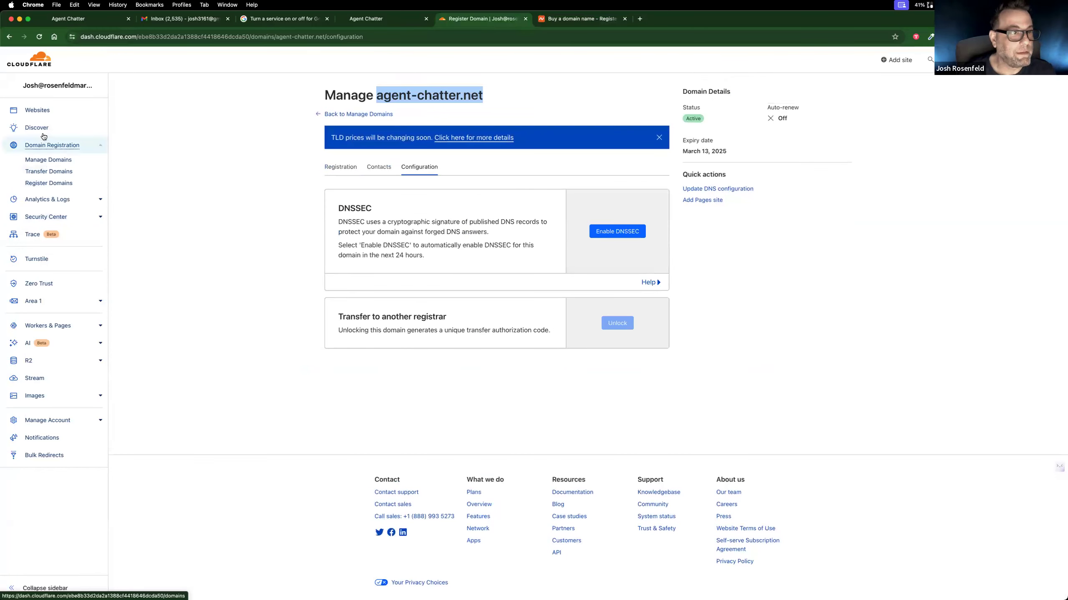
# Step: Reload the list of managed domains, then open the DNS configuration of agent-chatter.net
pyautogui.click(40, 161)
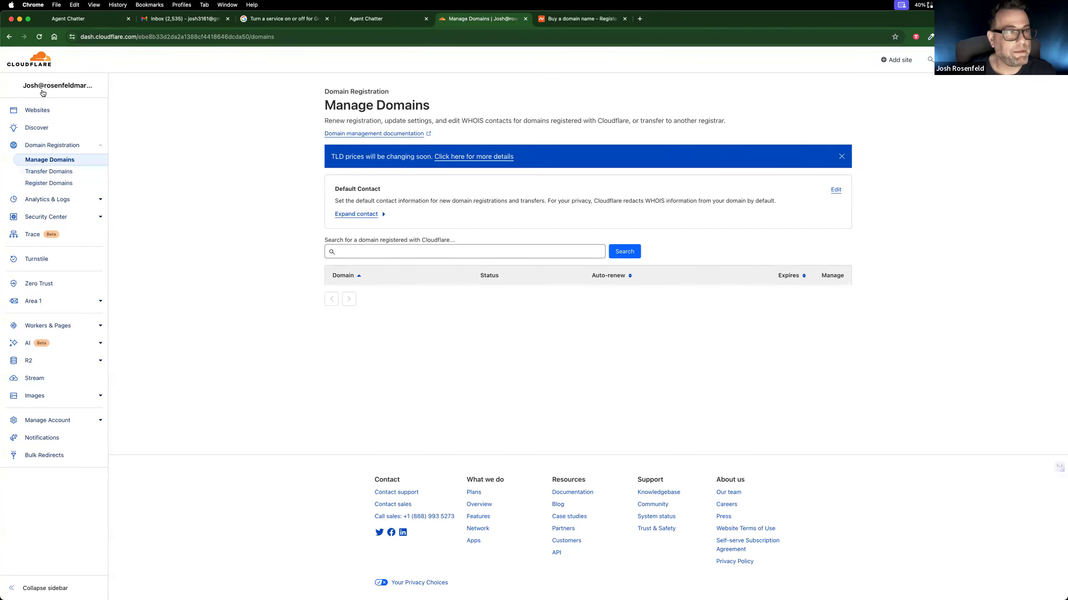
pyautogui.click(38, 114)
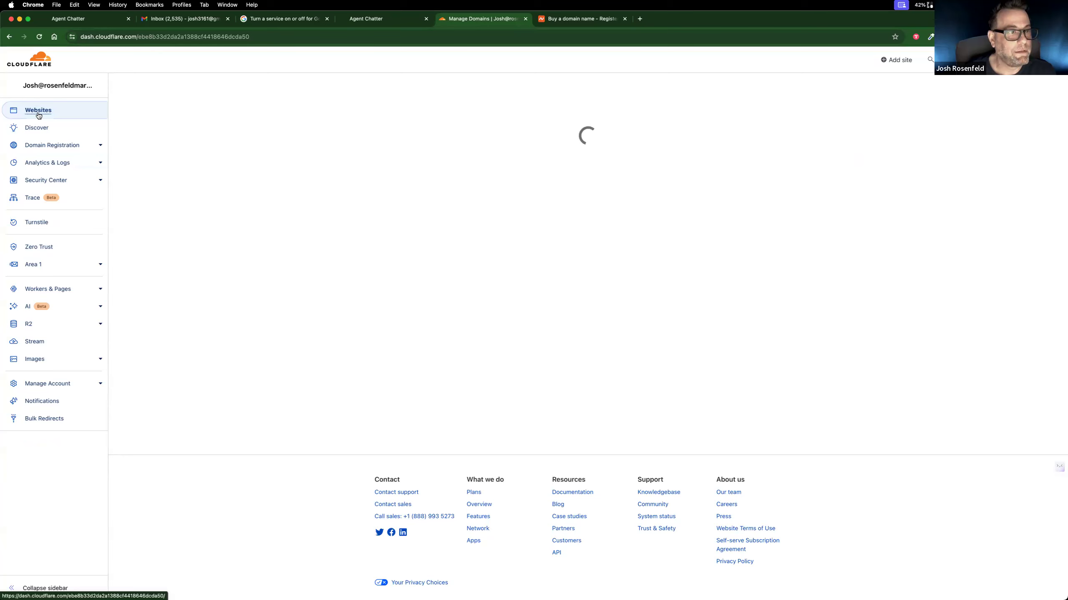
pyautogui.click(46, 148)
pyautogui.click(46, 162)
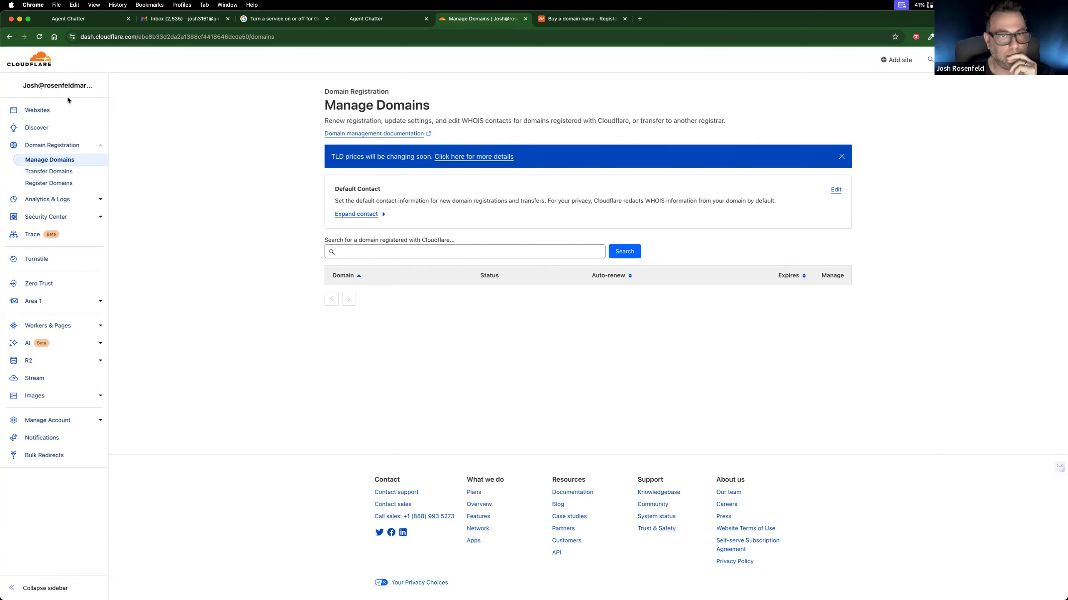
pyautogui.click(39, 37)
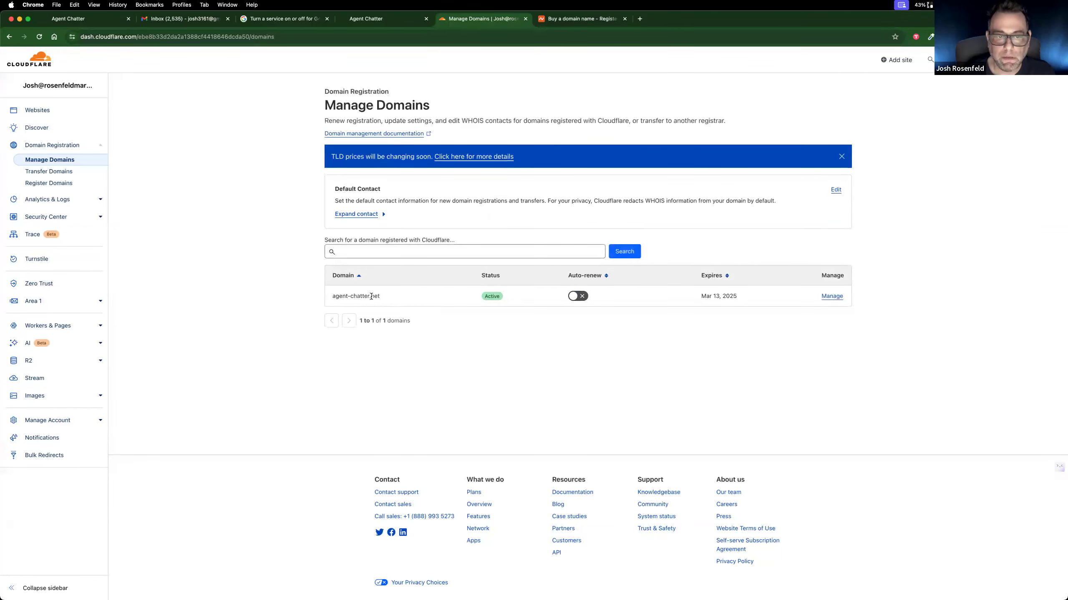
pyautogui.click(832, 296)
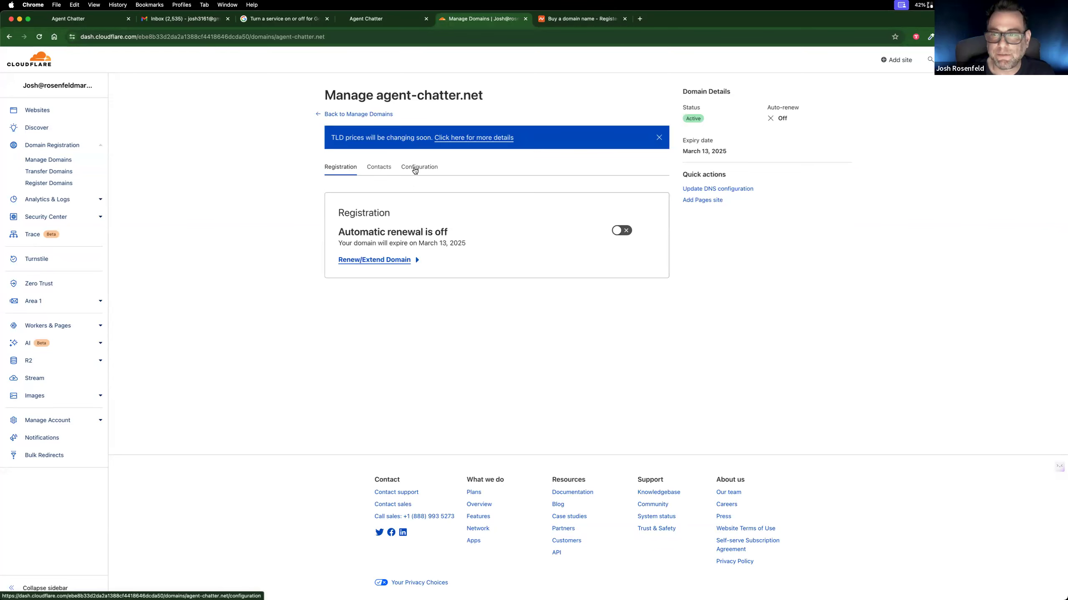
pyautogui.click(707, 189)
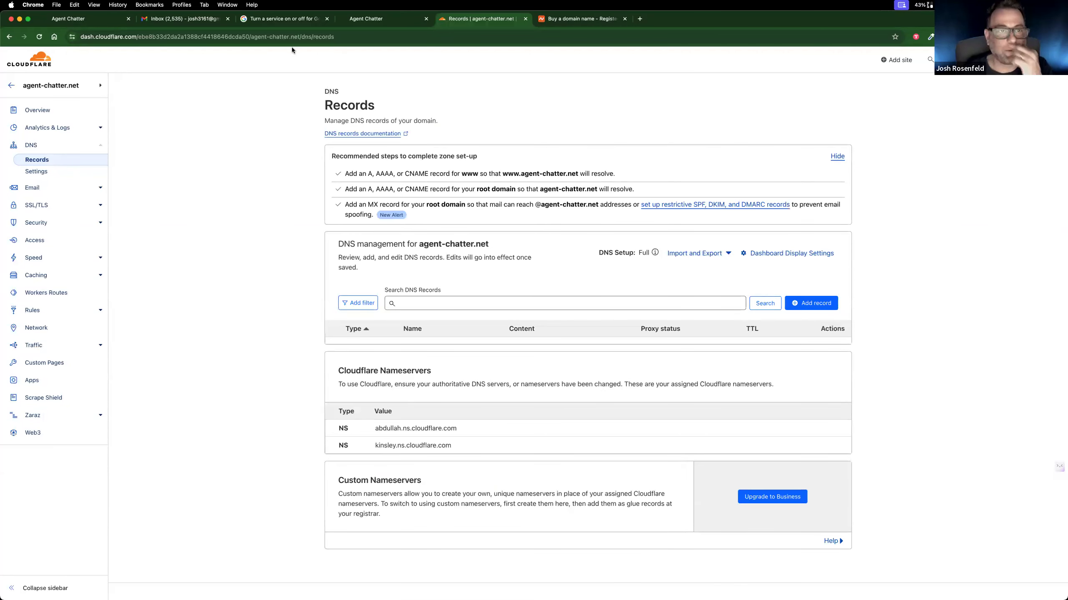
pyautogui.hotkey('ctrl', 'Right')
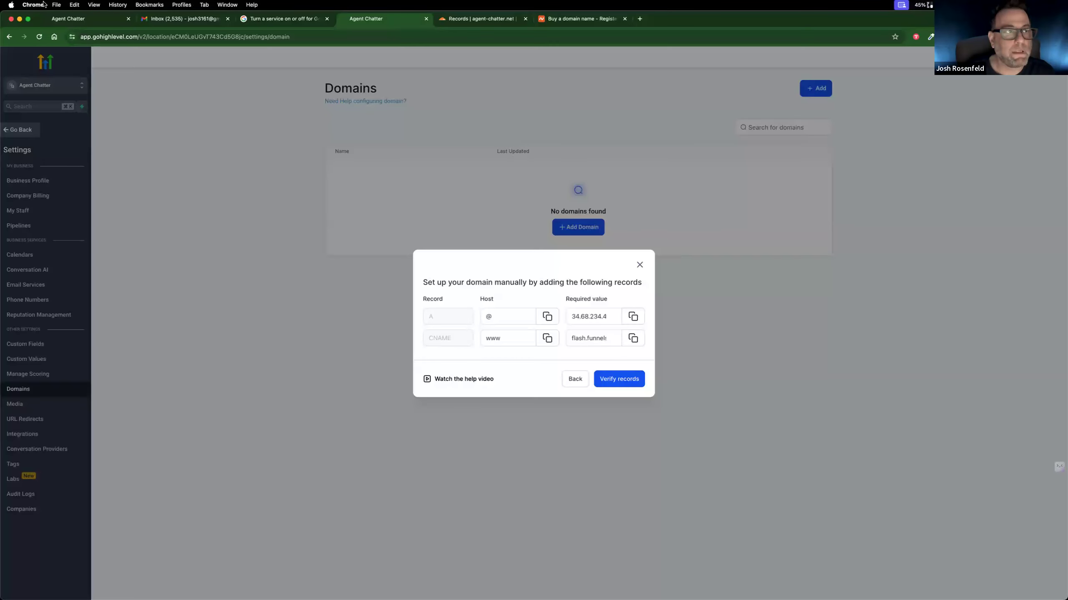
pyautogui.click(37, 5)
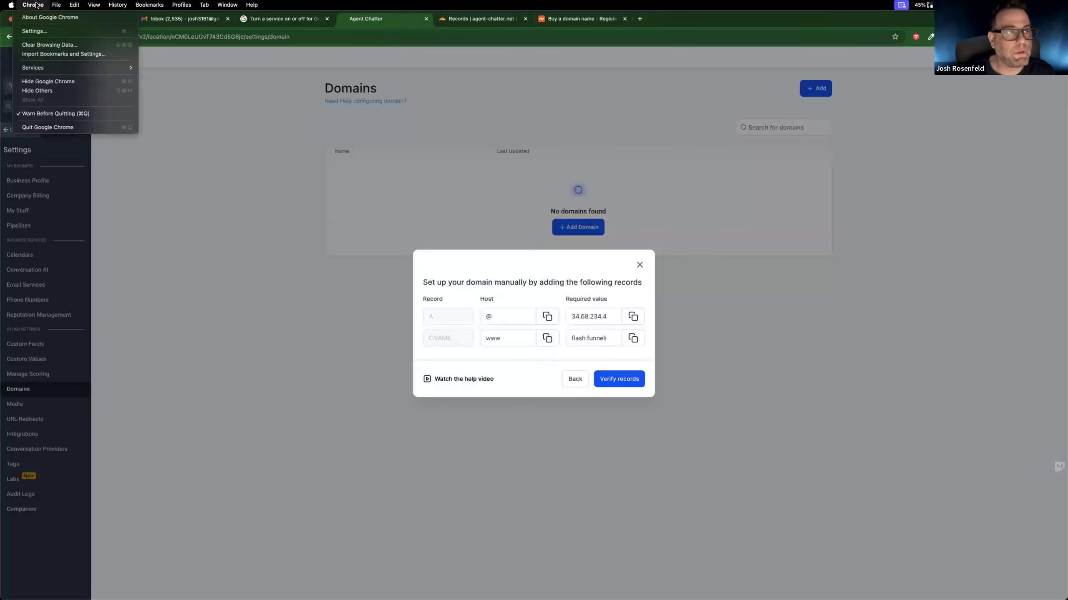
pyautogui.click(57, 45)
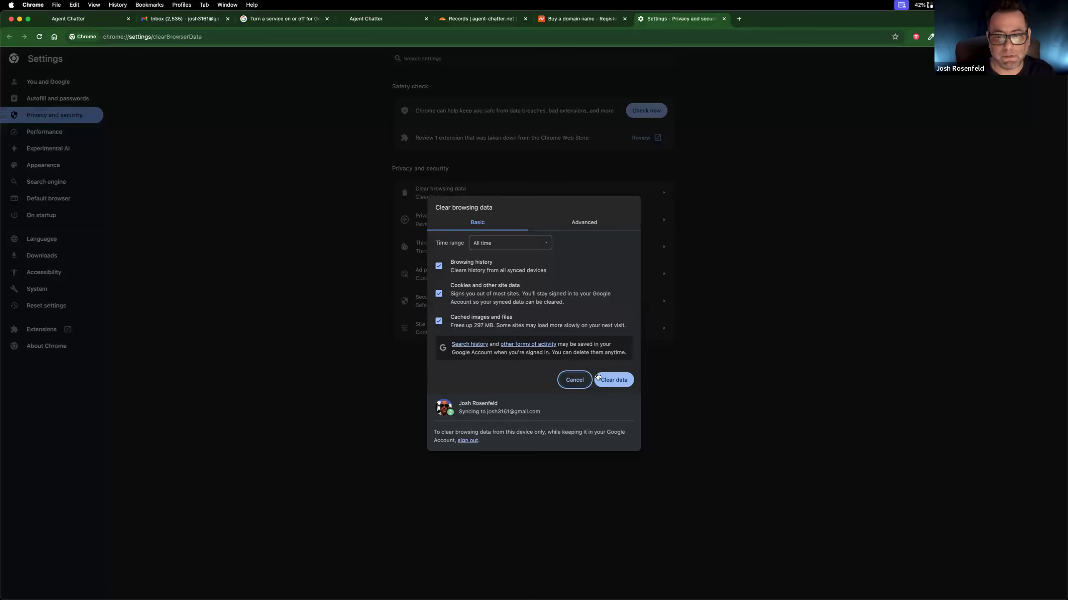
pyautogui.click(574, 381)
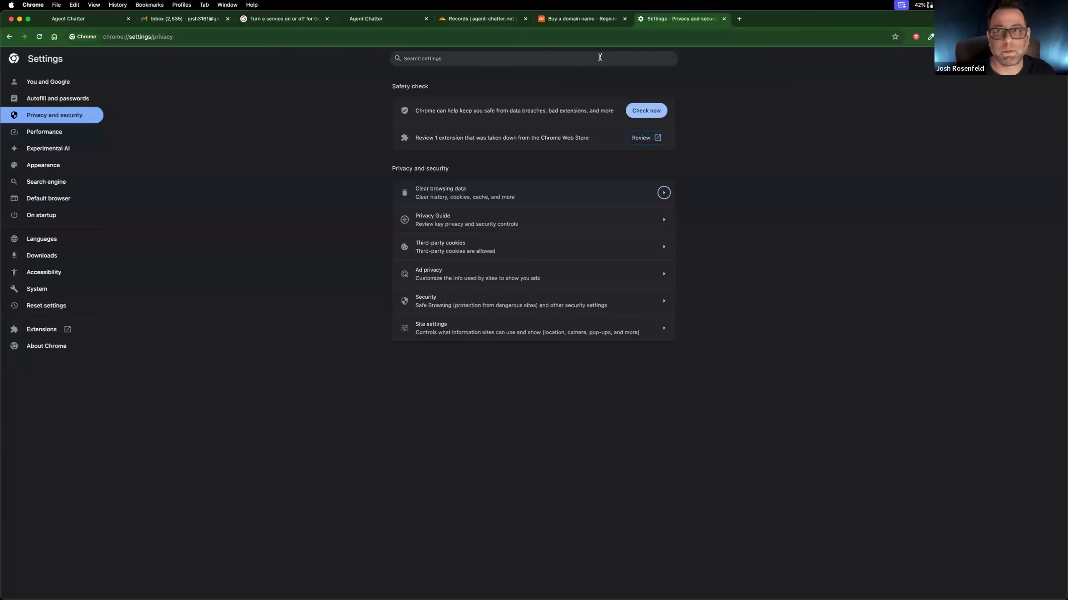
# Step: Retry verifying the domain's DNS records in GoHighLevel and close the domain connection dialog
pyautogui.click(372, 19)
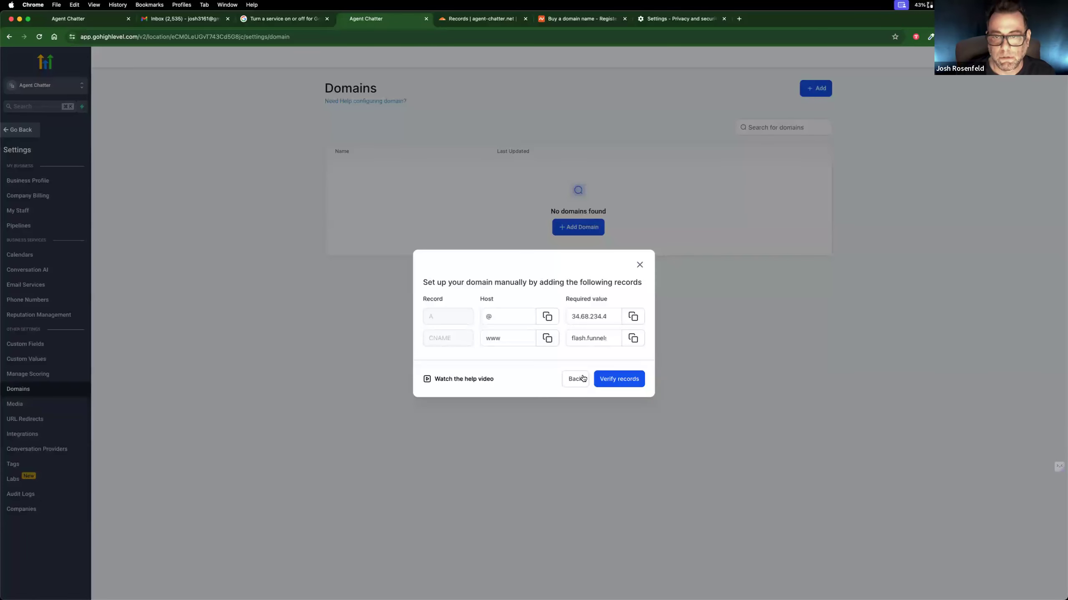
pyautogui.click(614, 379)
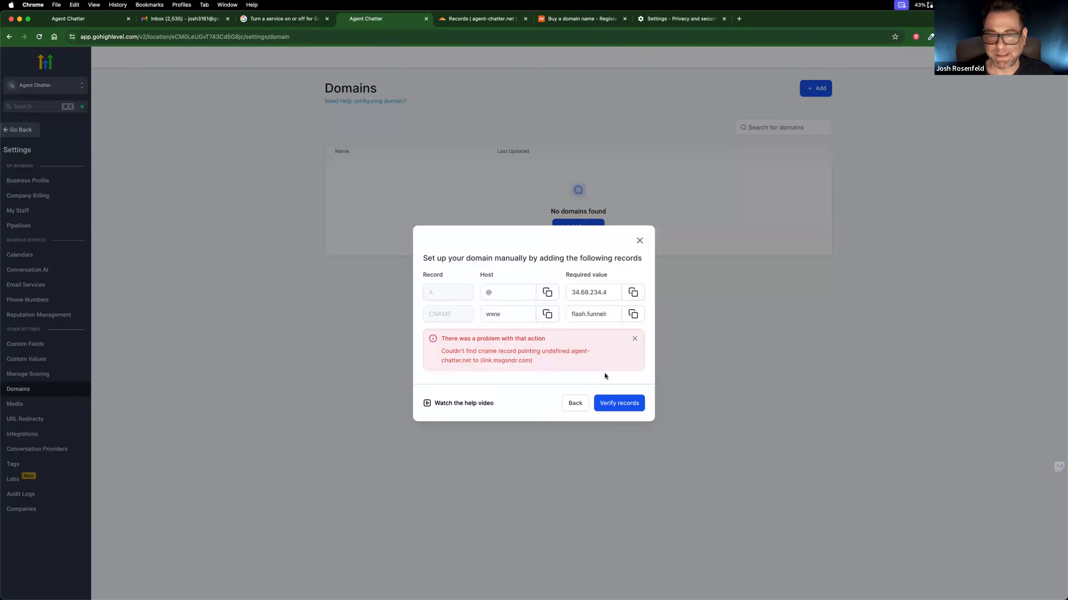
pyautogui.click(639, 240)
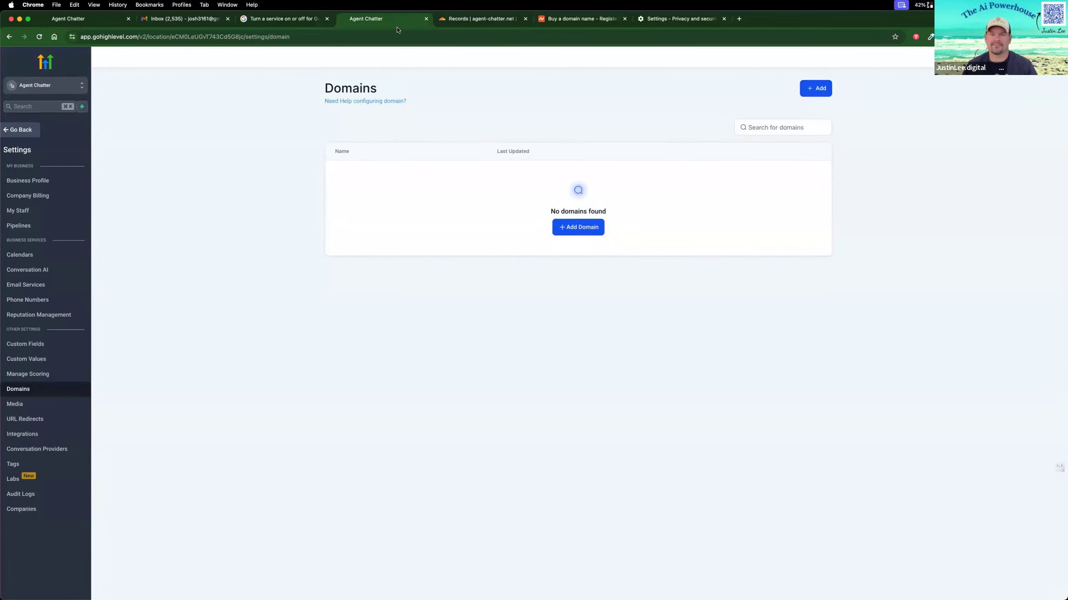
# Step: Check the DNS records in Cloudflare, then restart connecting agent-chatter.net in GoHighLevel using manually added records
pyautogui.click(494, 22)
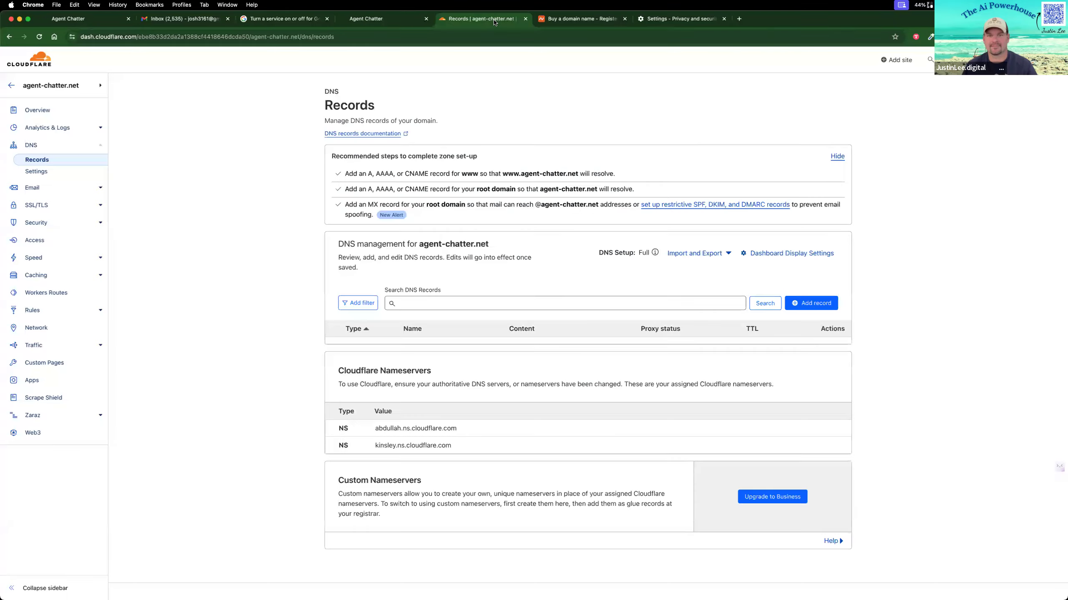
pyautogui.scroll(-3, 471, 257)
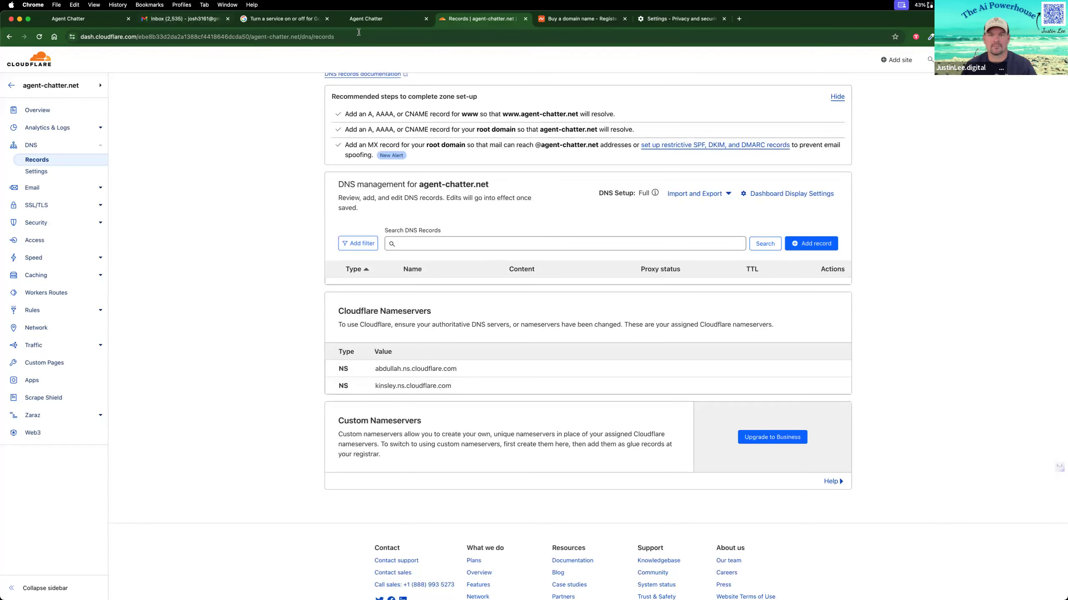
pyautogui.click(366, 19)
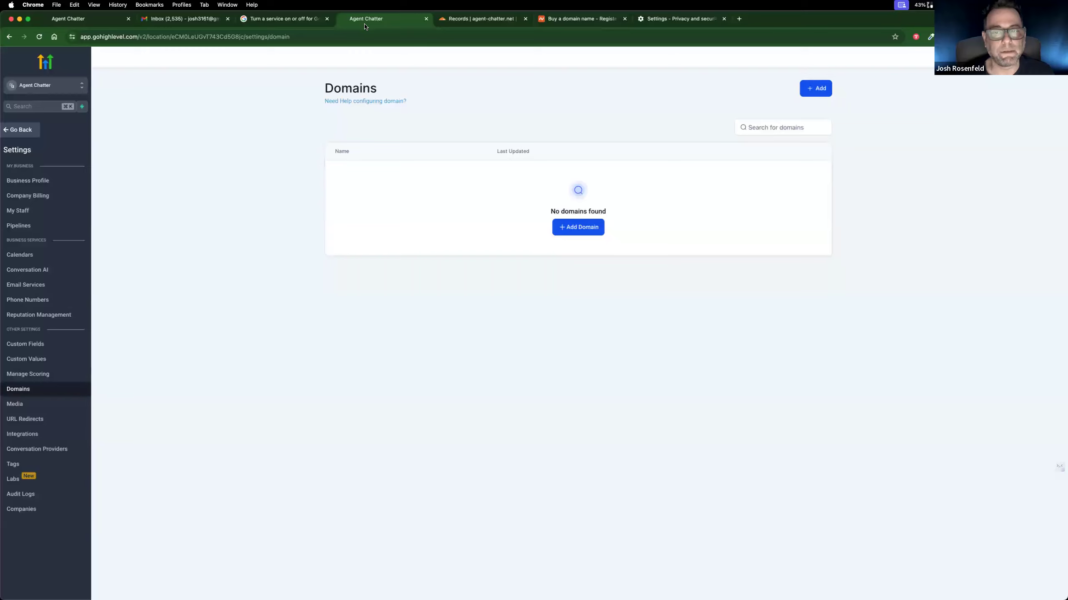
pyautogui.click(599, 228)
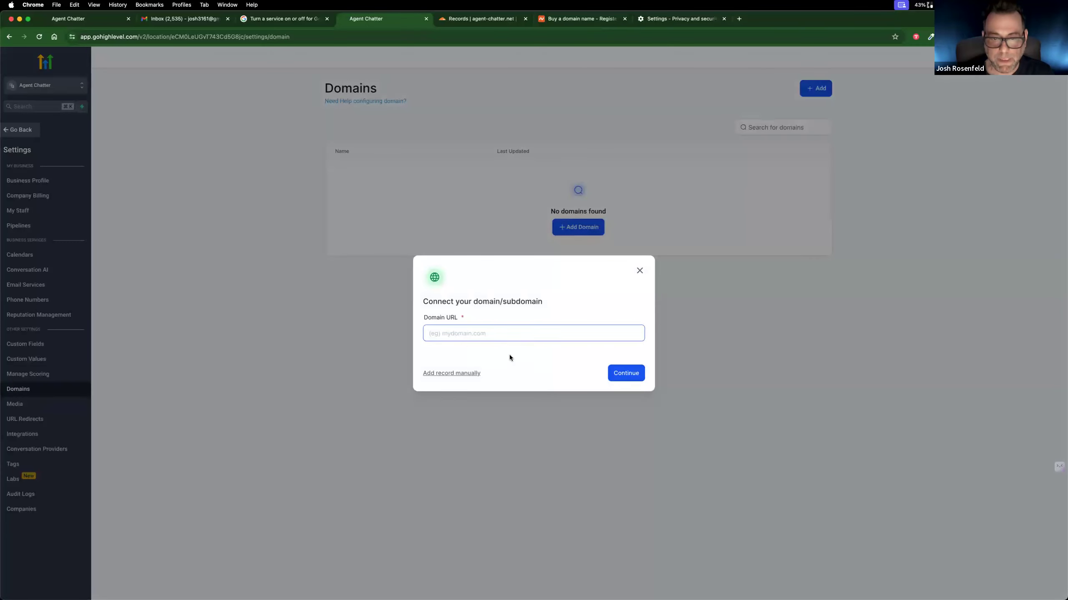
pyautogui.click(468, 375)
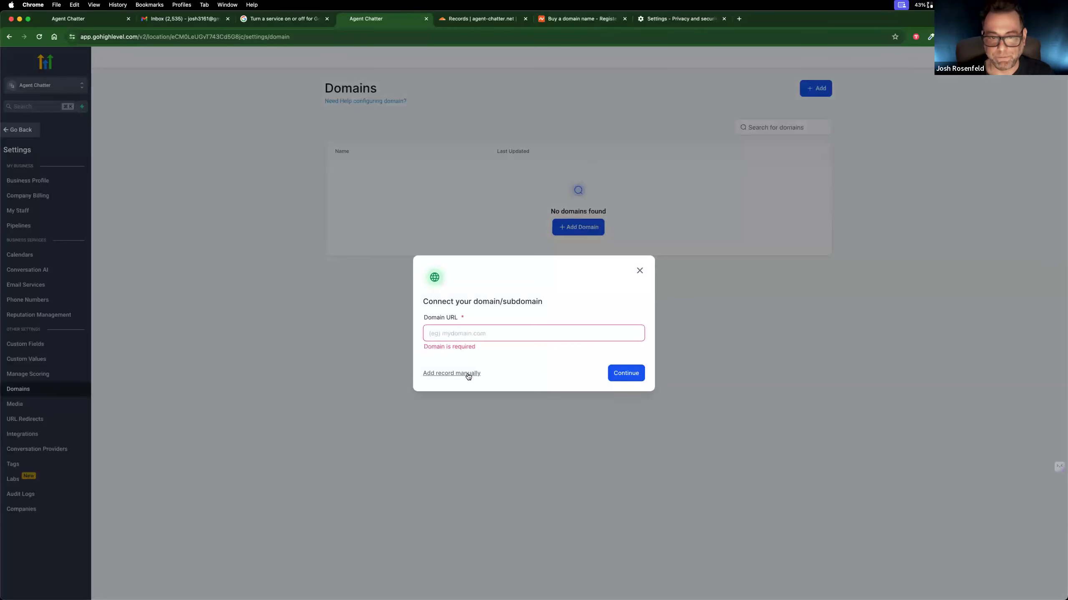
pyautogui.click(472, 335)
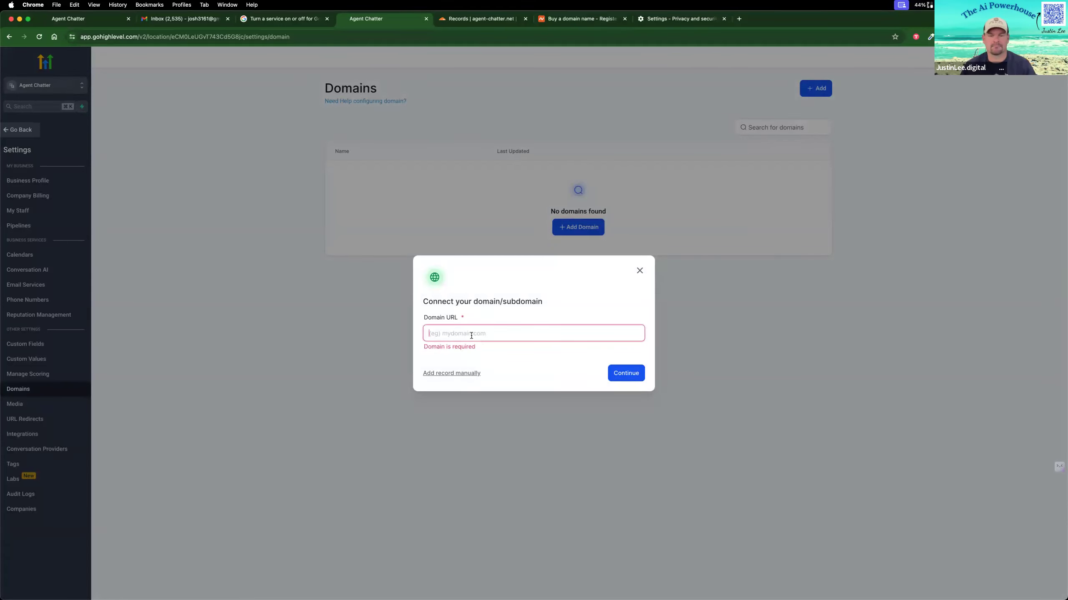
pyautogui.write('agent-chatter.net')
pyautogui.click(465, 382)
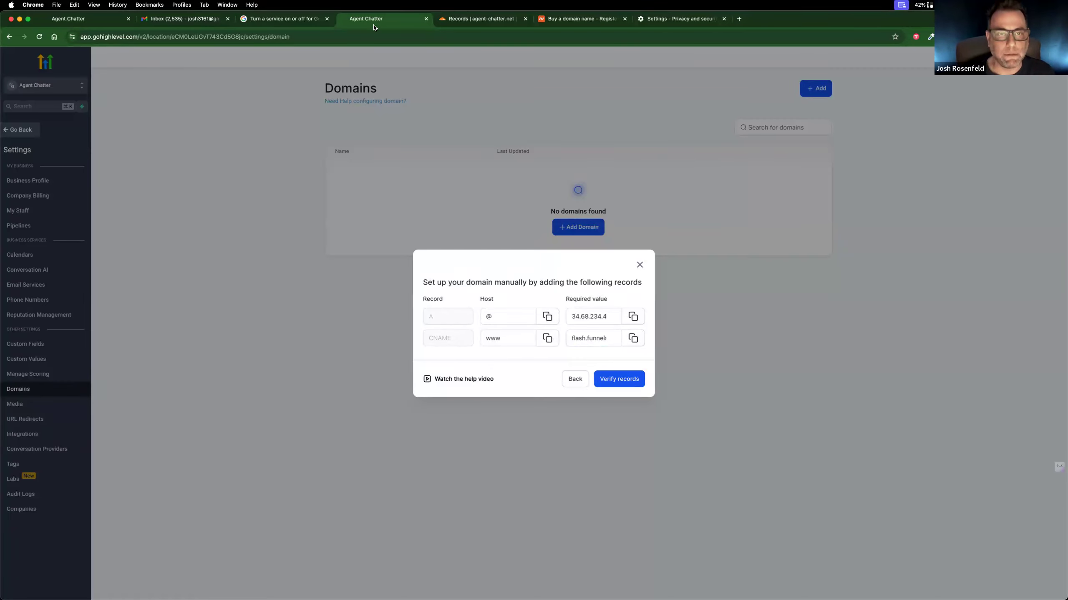
# Step: Arrange the GoHighLevel domain setup and the Cloudflare DNS records in separate windows side by side
pyautogui.press('super+w')
pyautogui.moveTo(2, 67)
pyautogui.mouseDown()
pyautogui.moveTo(285, 63)
pyautogui.moveTo(2, 63)
pyautogui.mouseUp()
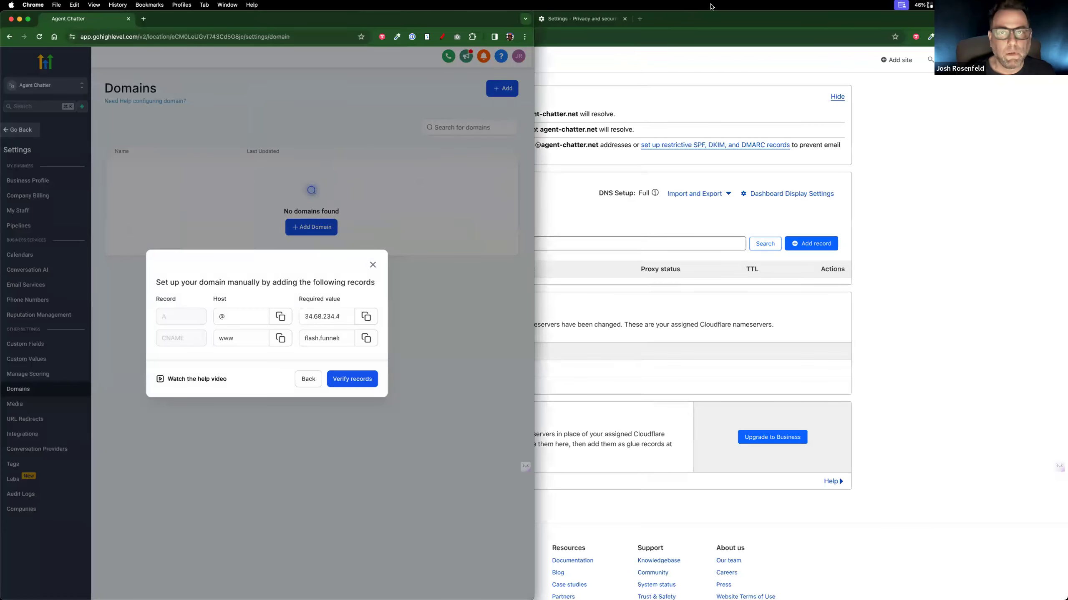
pyautogui.click(713, 18)
pyautogui.press('super+w')
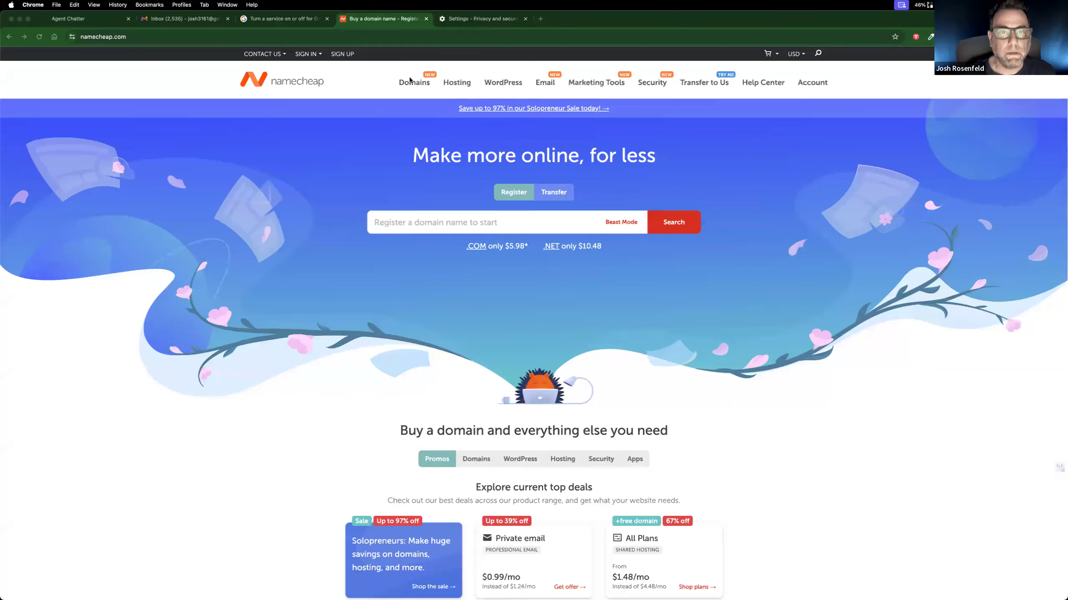
pyautogui.moveTo(510, 82); pyautogui.dragTo(1065, 136)
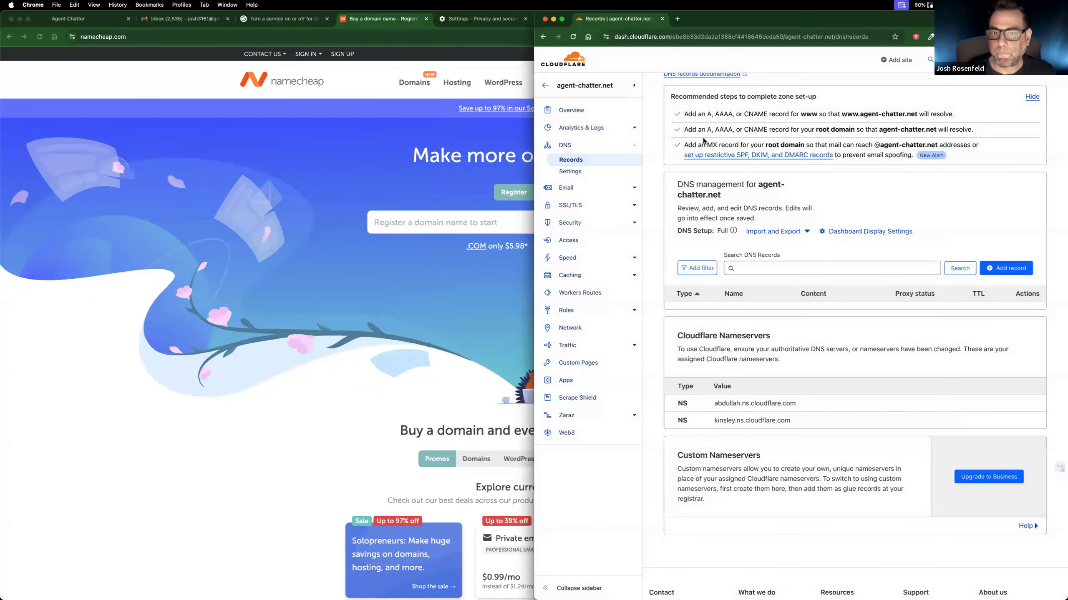
pyautogui.click(230, 5)
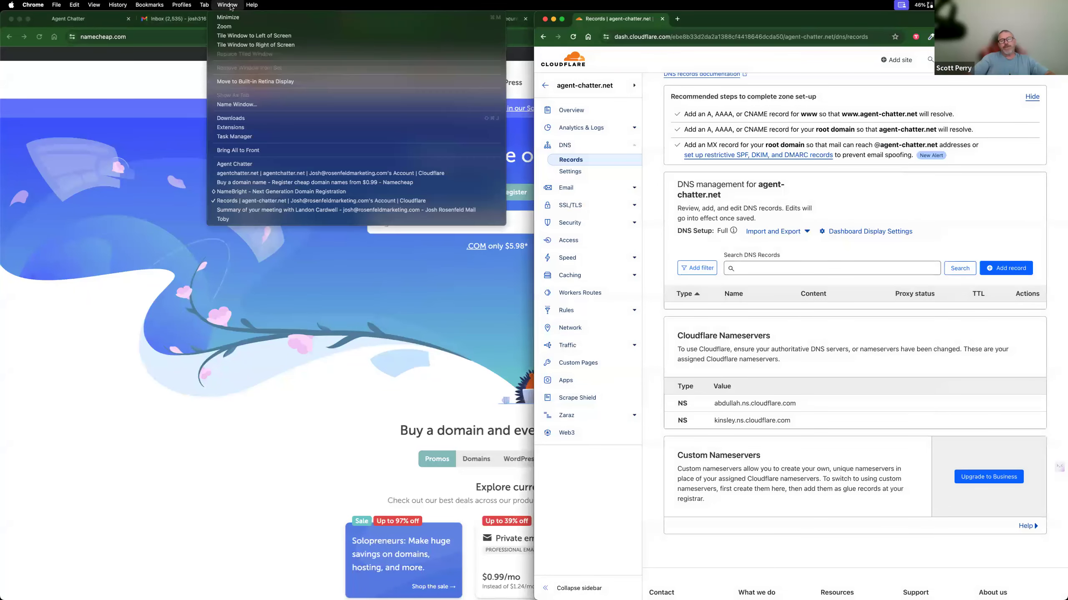
pyautogui.click(267, 201)
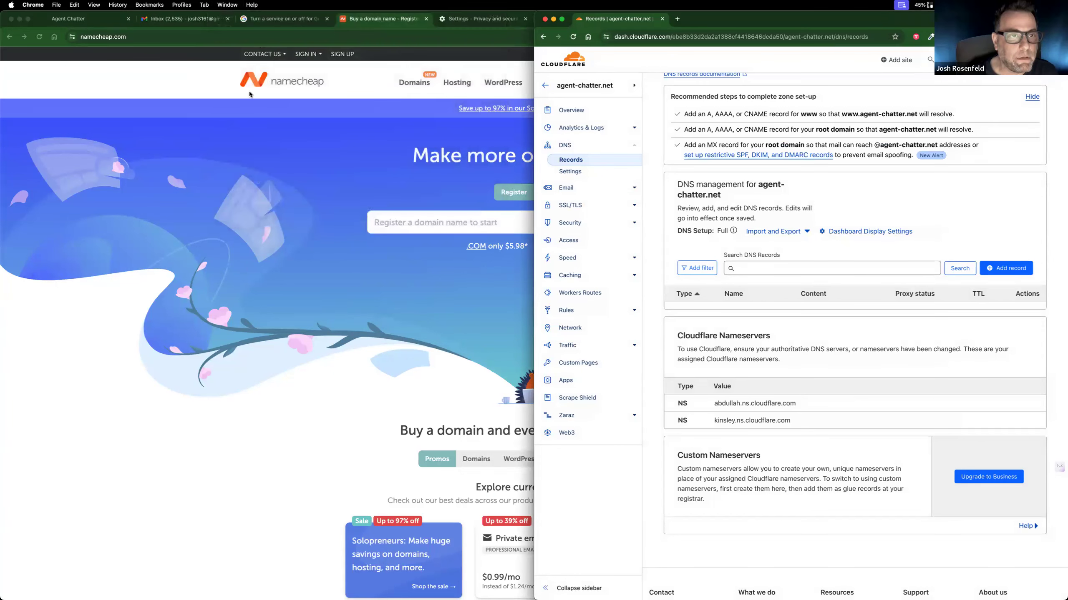
pyautogui.click(227, 5)
pyautogui.click(269, 166)
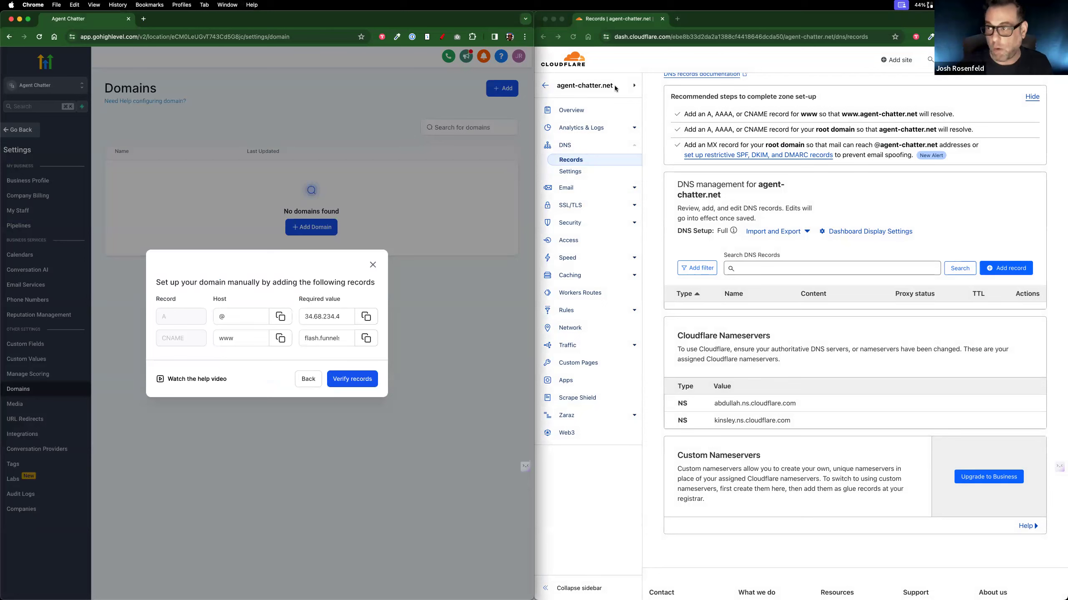
# Step: Start a new A record for agent-chatter.net in Cloudflare and enter the host @ copied from GoHighLevel as its name
pyautogui.click(220, 344)
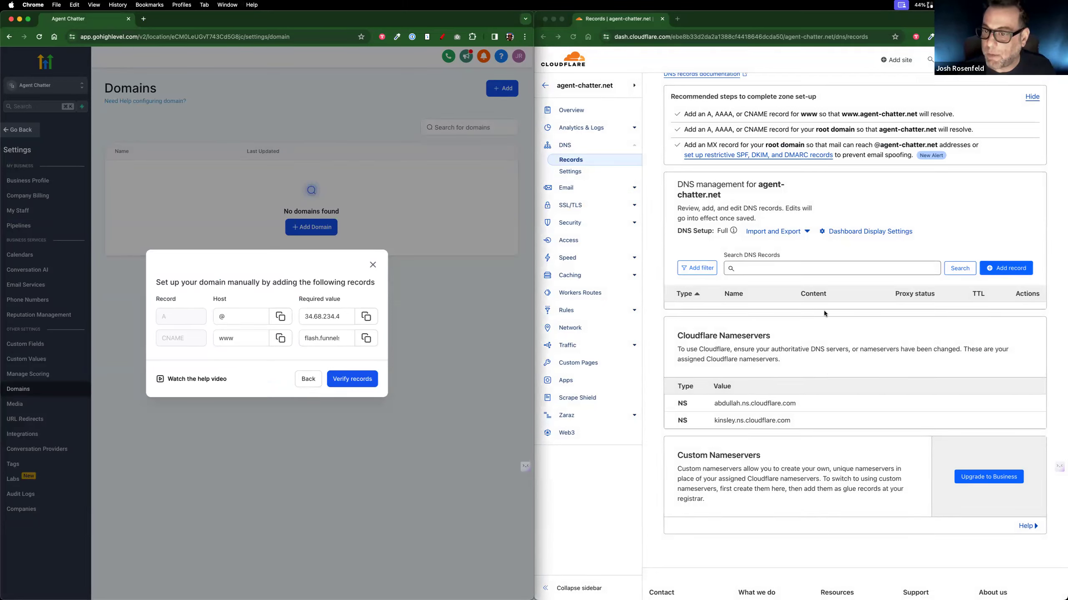
pyautogui.scroll(-1, 824, 310)
pyautogui.click(1004, 245)
pyautogui.click(1003, 245)
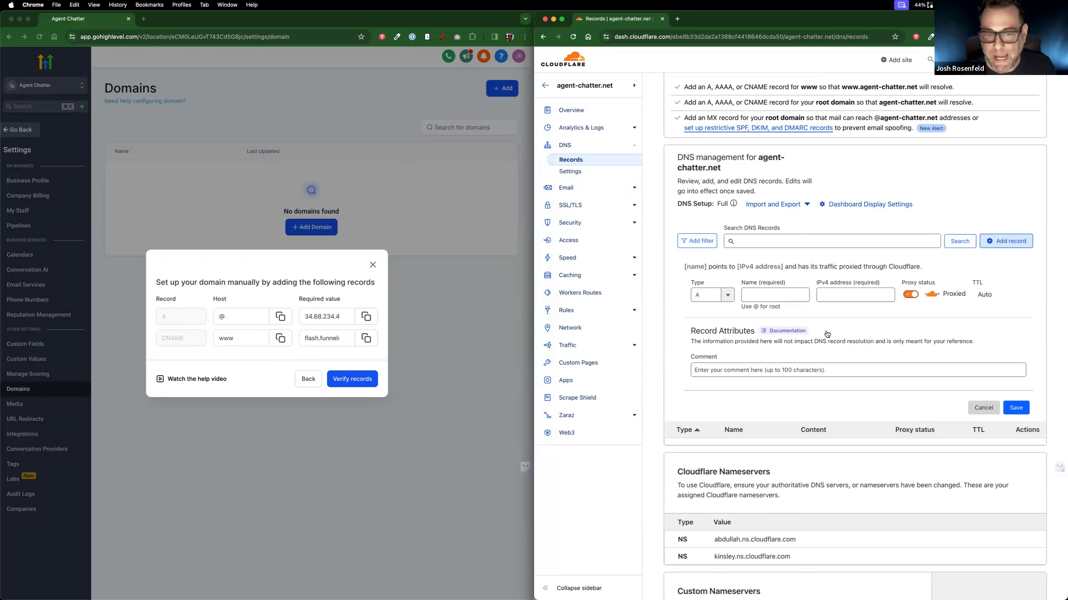
pyautogui.click(279, 317)
pyautogui.click(279, 317)
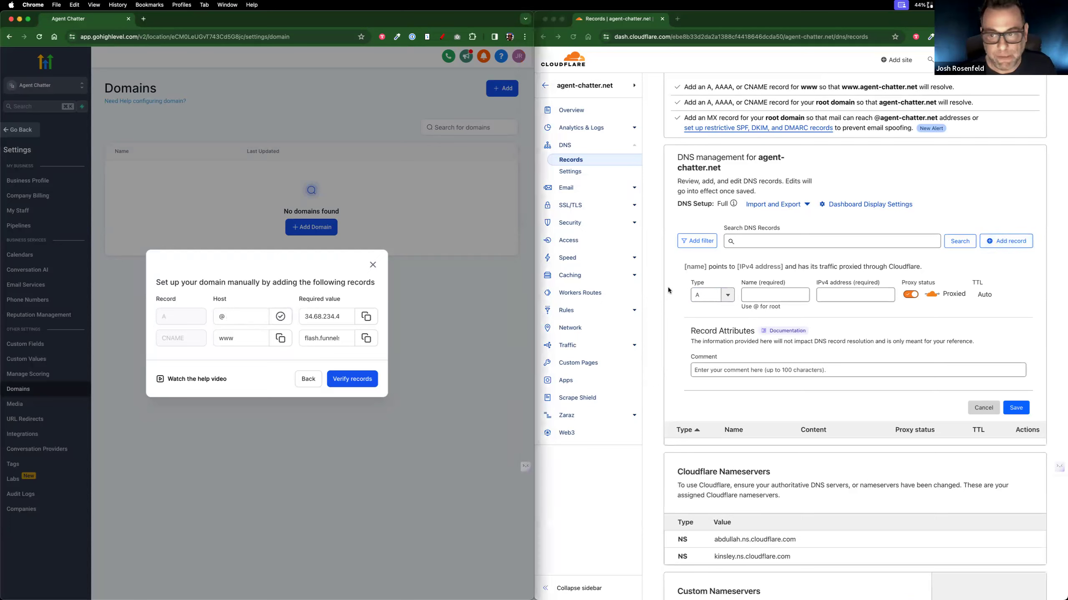
pyautogui.click(766, 297)
pyautogui.click(765, 296)
pyautogui.press('super+v')
# Step: Set the A record's IPv4 address to 34.68.234.4, switch its proxy status to DNS only, and save it
pyautogui.click(364, 316)
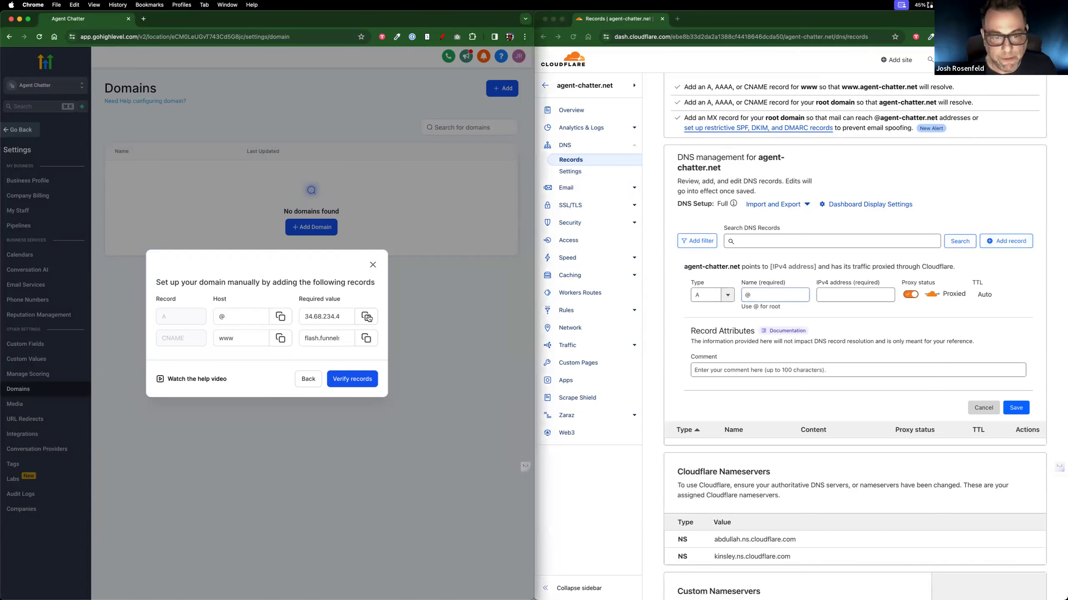
pyautogui.click(866, 294)
pyautogui.press('super+v')
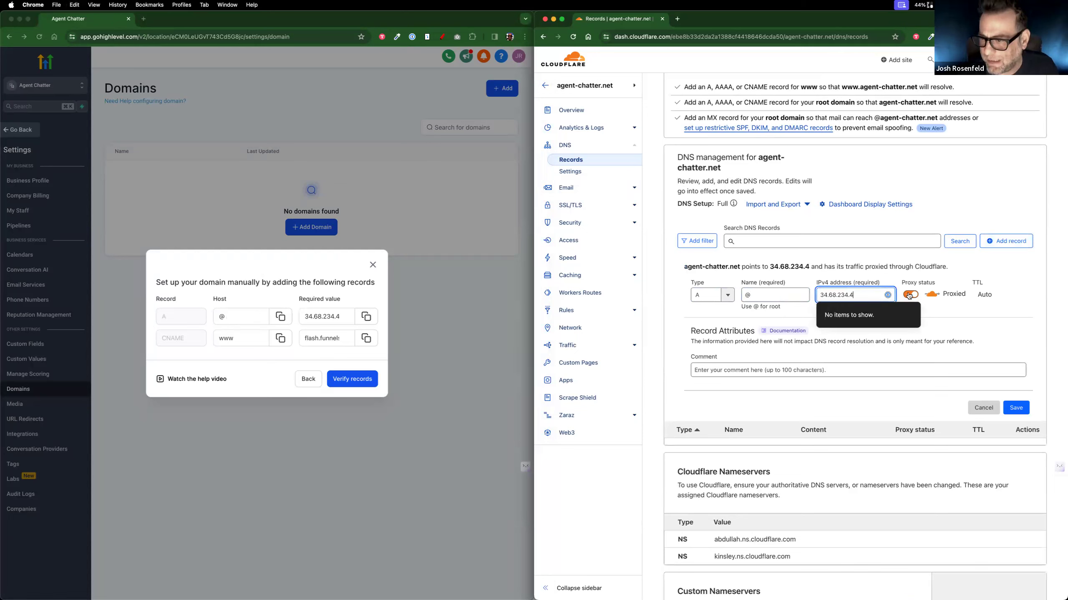
pyautogui.click(909, 295)
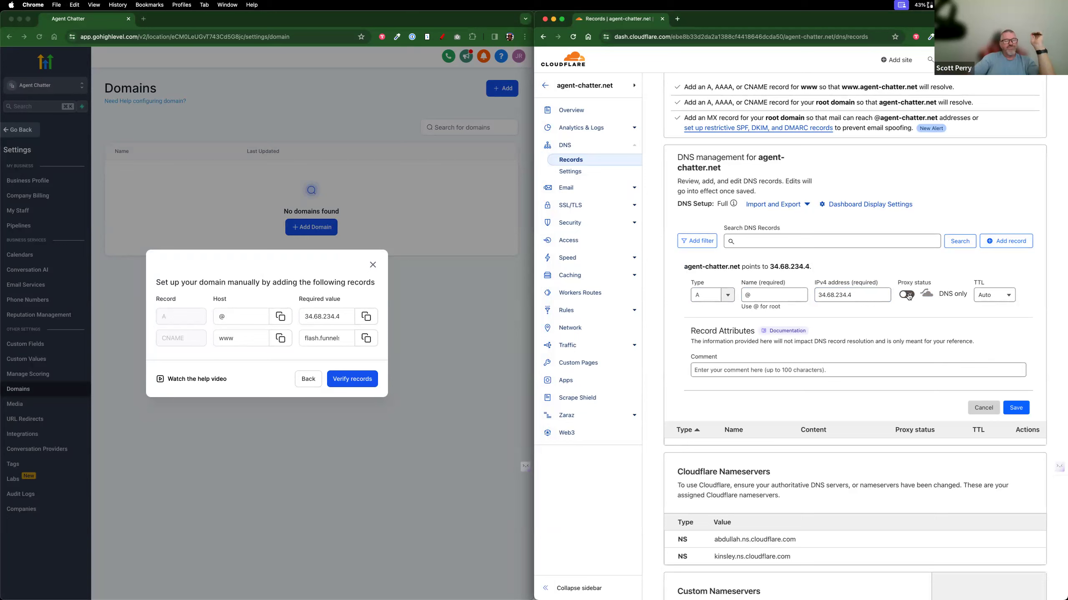
pyautogui.click(1015, 408)
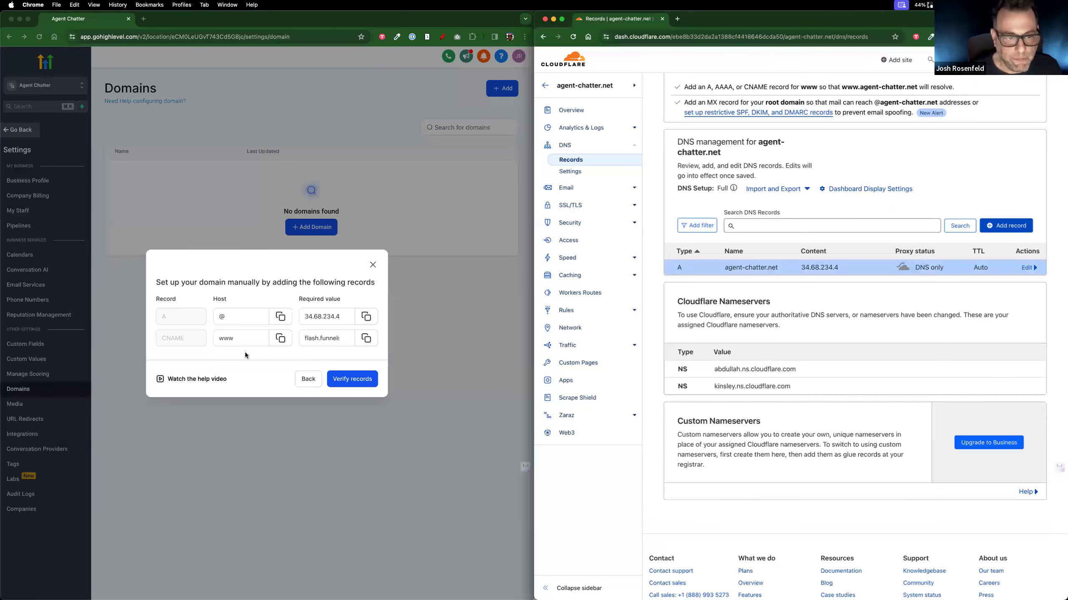
pyautogui.click(280, 338)
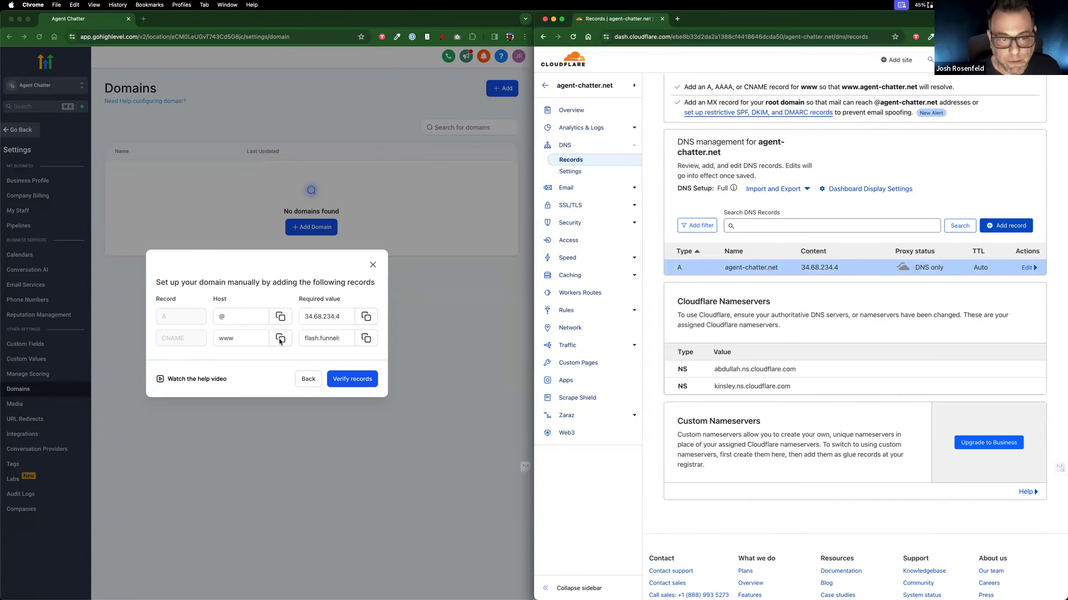
pyautogui.click(990, 229)
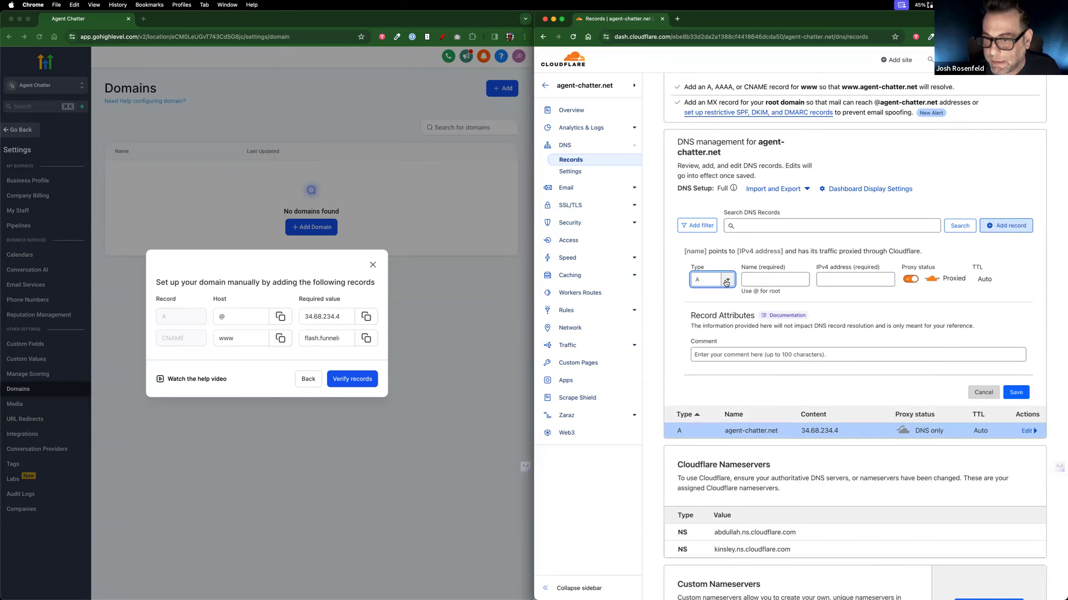
pyautogui.click(726, 281)
pyautogui.scroll(-5, 710, 336)
pyautogui.scroll(10, 710, 350)
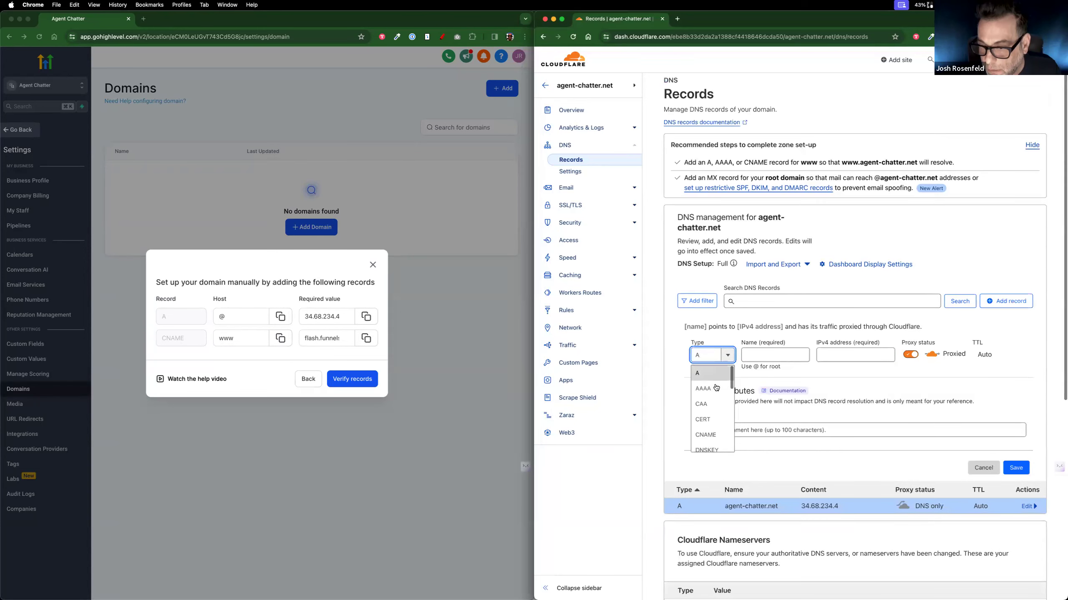
pyautogui.scroll(-1, 709, 398)
pyautogui.click(710, 404)
pyautogui.click(768, 353)
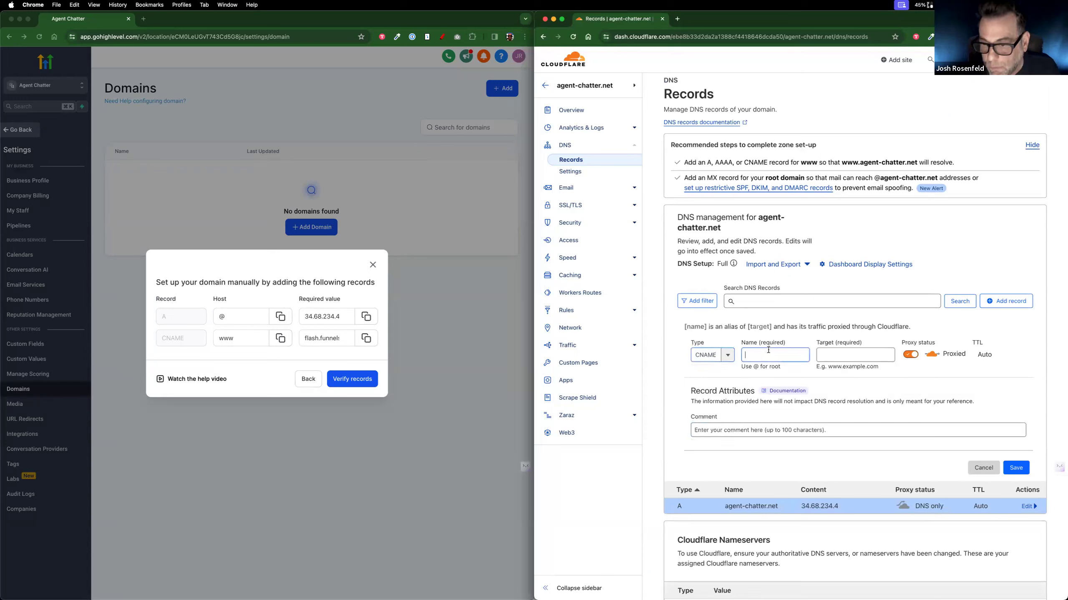
pyautogui.write('www')
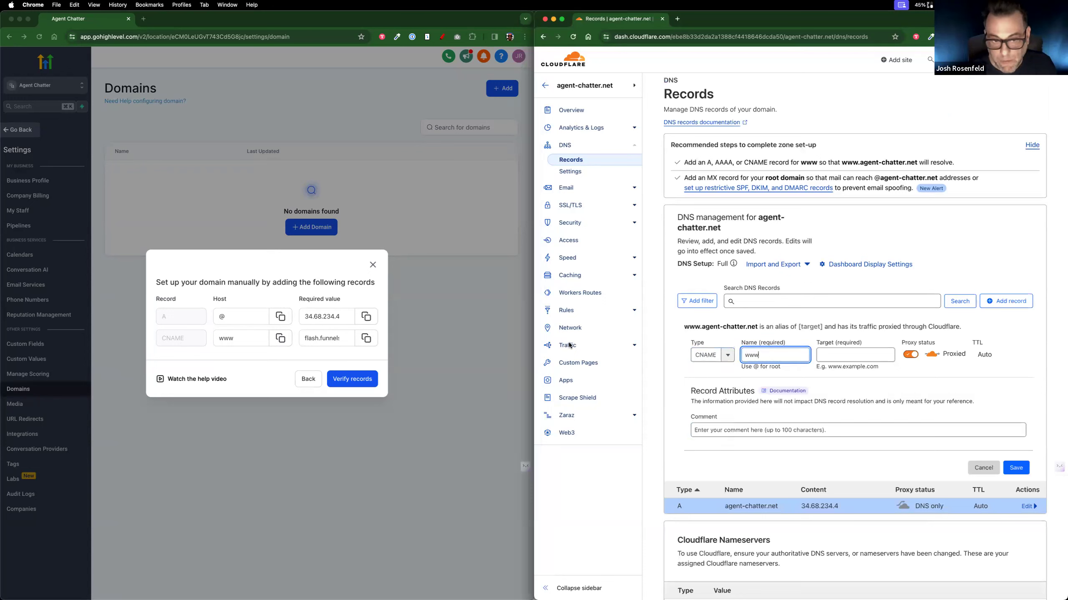
# Step: Set the CNAME record's target to flash.funnels.msgsndr.com, switch its proxy status to DNS only, and save it
pyautogui.click(366, 338)
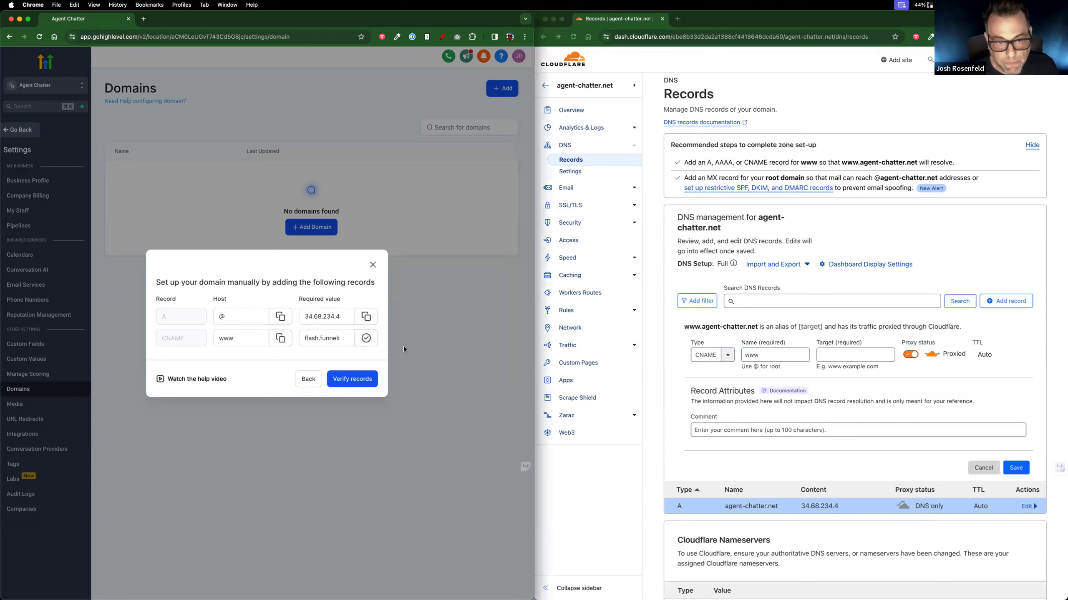
pyautogui.click(846, 355)
pyautogui.click(846, 356)
pyautogui.press('super+v')
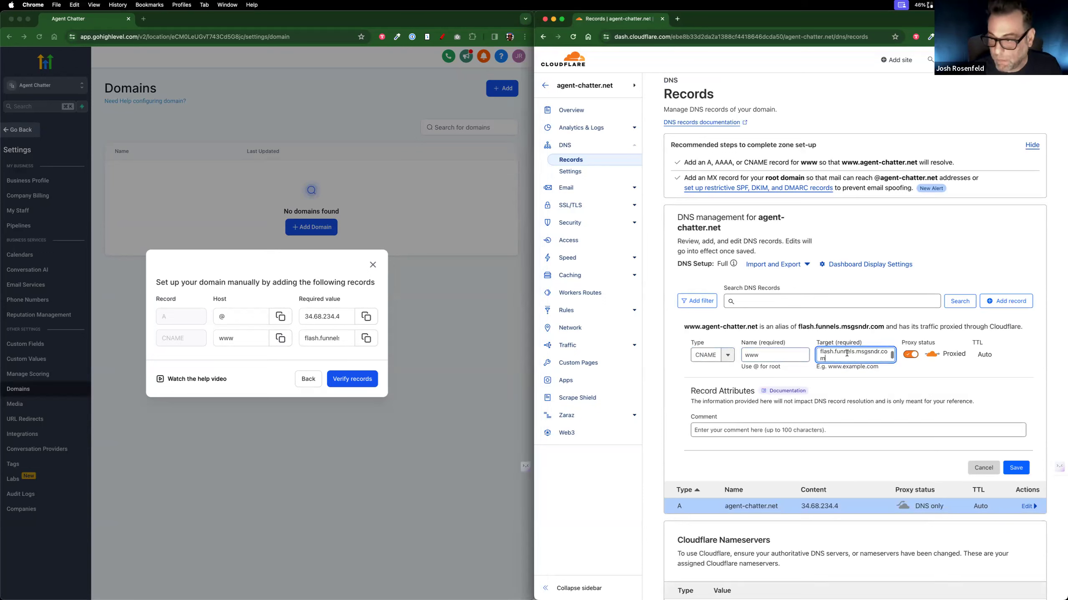
pyautogui.click(910, 354)
pyautogui.click(1015, 469)
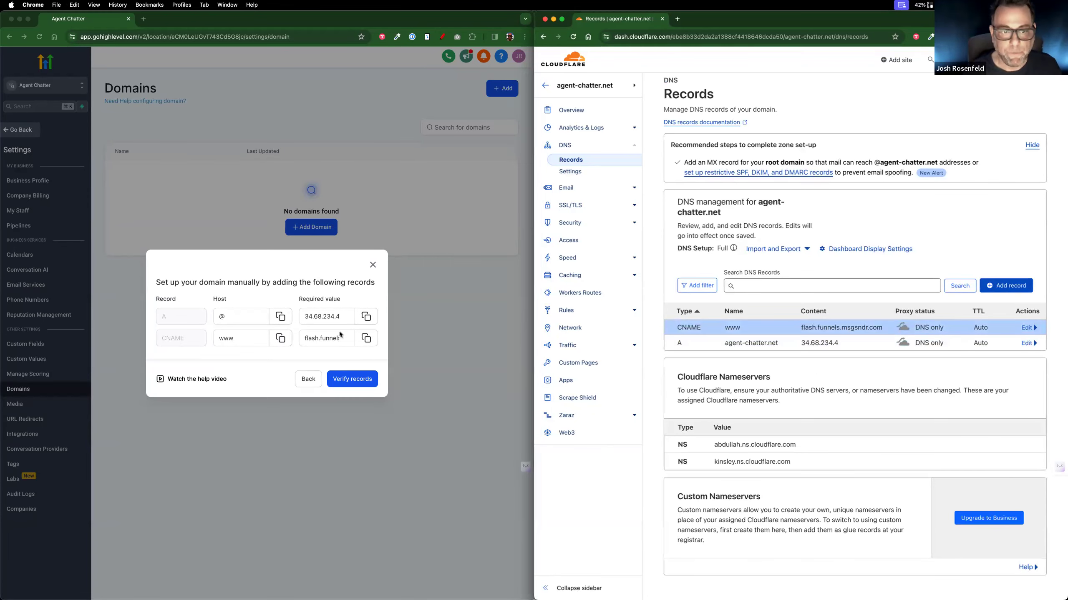
# Step: Verify the domain's DNS records in GoHighLevel, check the funnels available for linking, and close the dialog without linking one
pyautogui.click(355, 381)
pyautogui.click(355, 380)
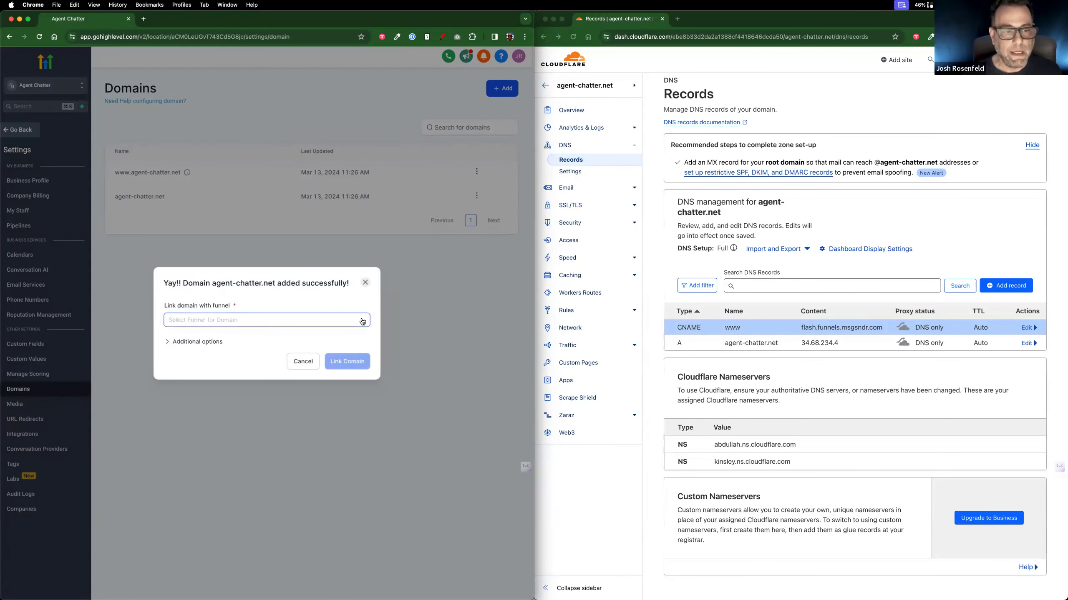
pyautogui.click(273, 321)
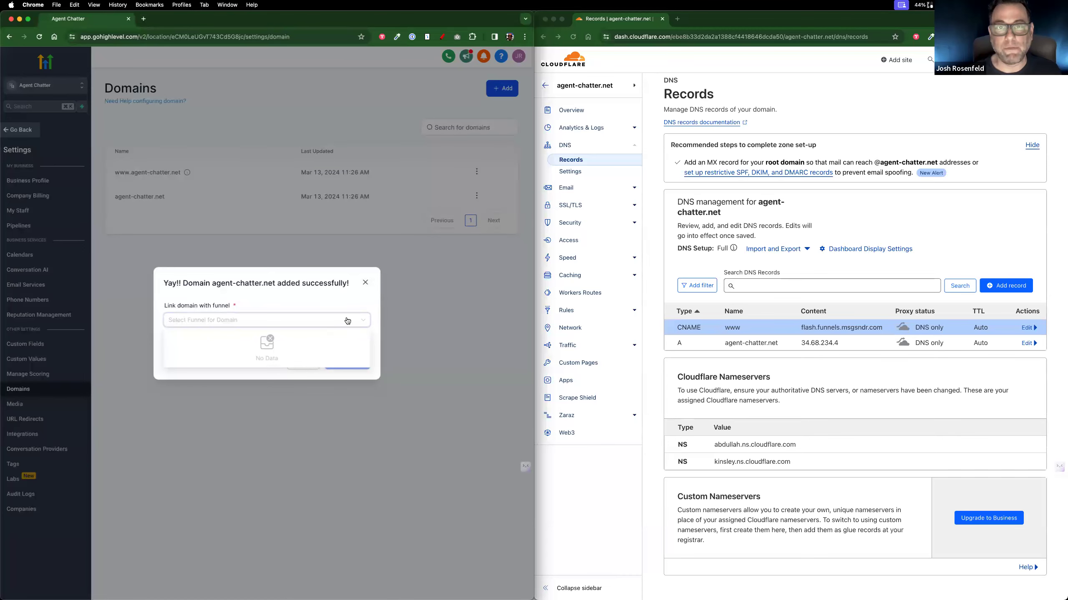
pyautogui.click(365, 284)
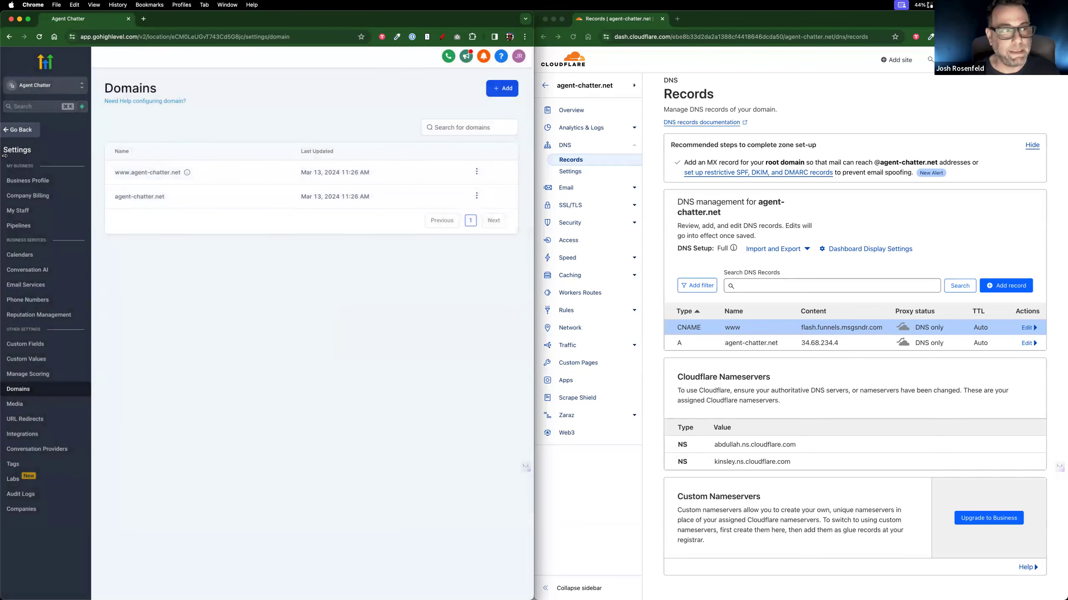
# Step: Leave the settings and create a new blank website named Test in the Agent Chatter sub-account
pyautogui.click(20, 130)
pyautogui.click(44, 278)
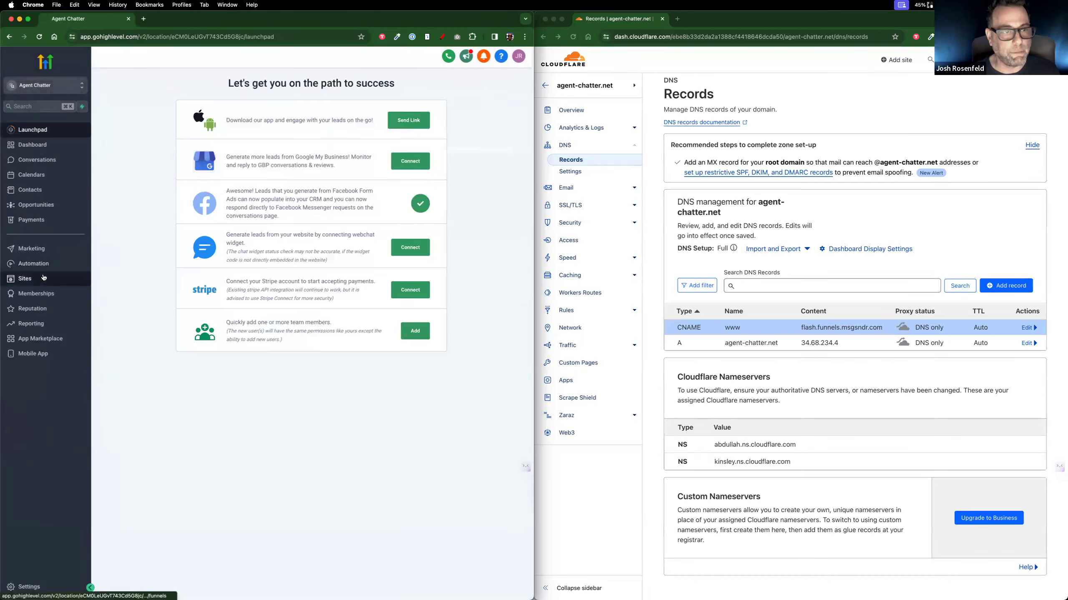
pyautogui.click(168, 82)
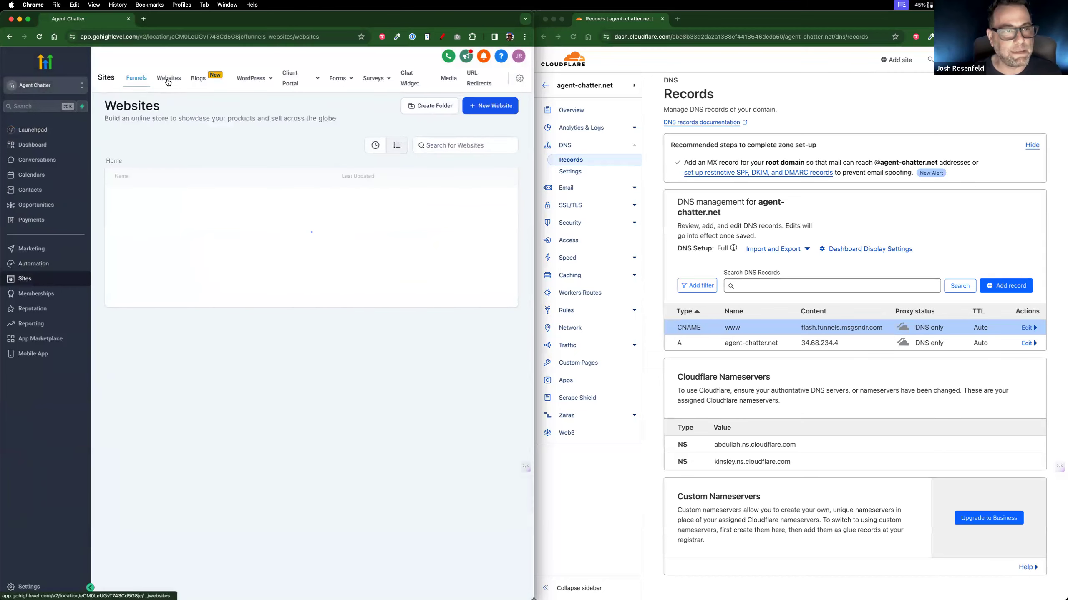
pyautogui.click(502, 108)
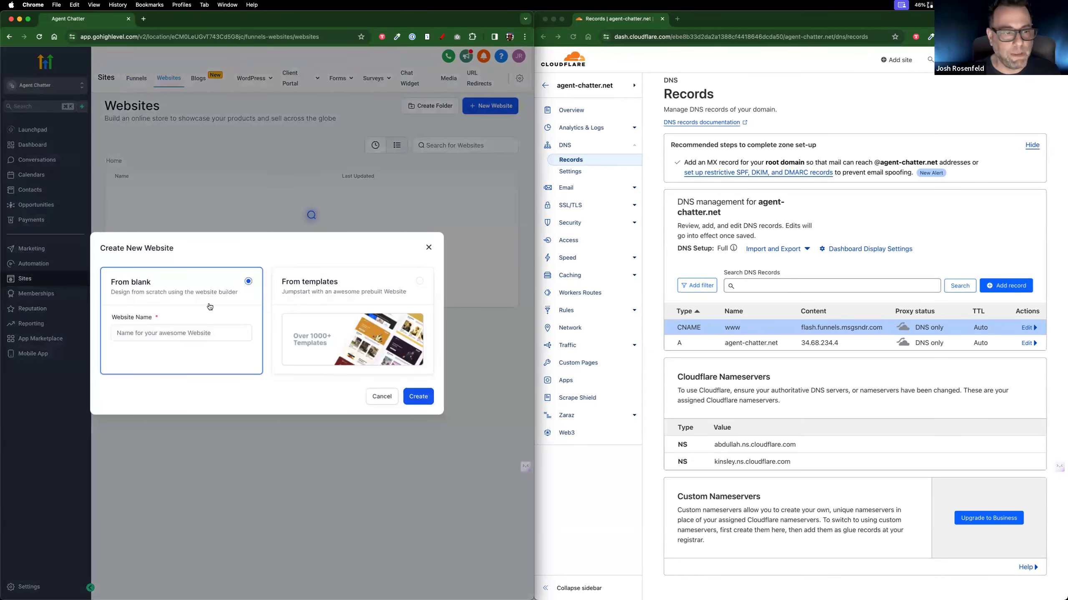
pyautogui.click(215, 333)
pyautogui.write('Test')
pyautogui.click(429, 395)
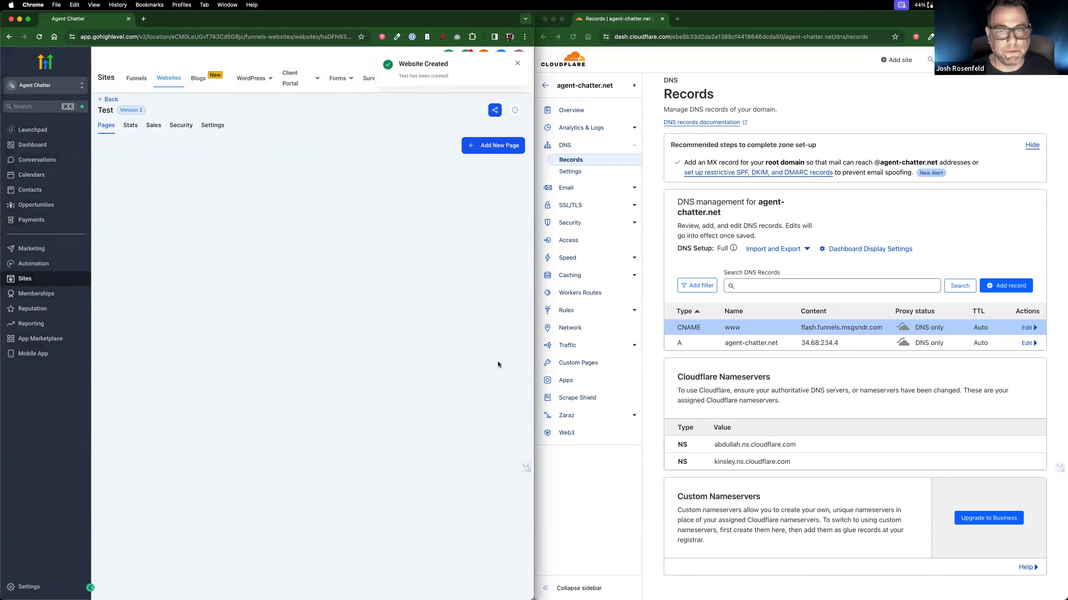
# Step: Add a new page named Home with the path /home to the Test website
pyautogui.click(498, 147)
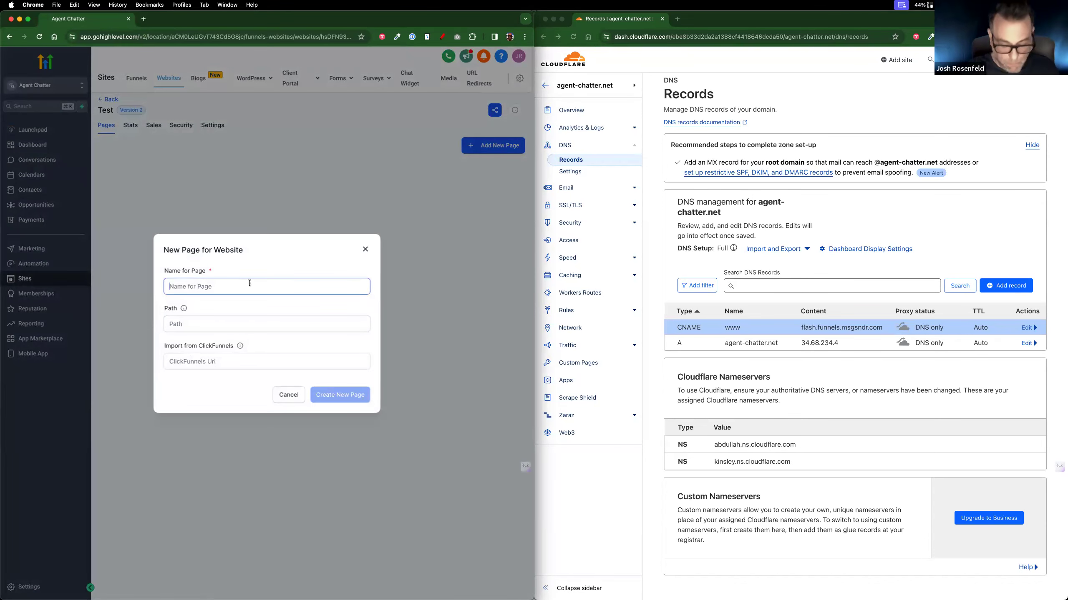
pyautogui.write('Home')
pyautogui.press('Tab')
pyautogui.press('Tab')
pyautogui.write('/home')
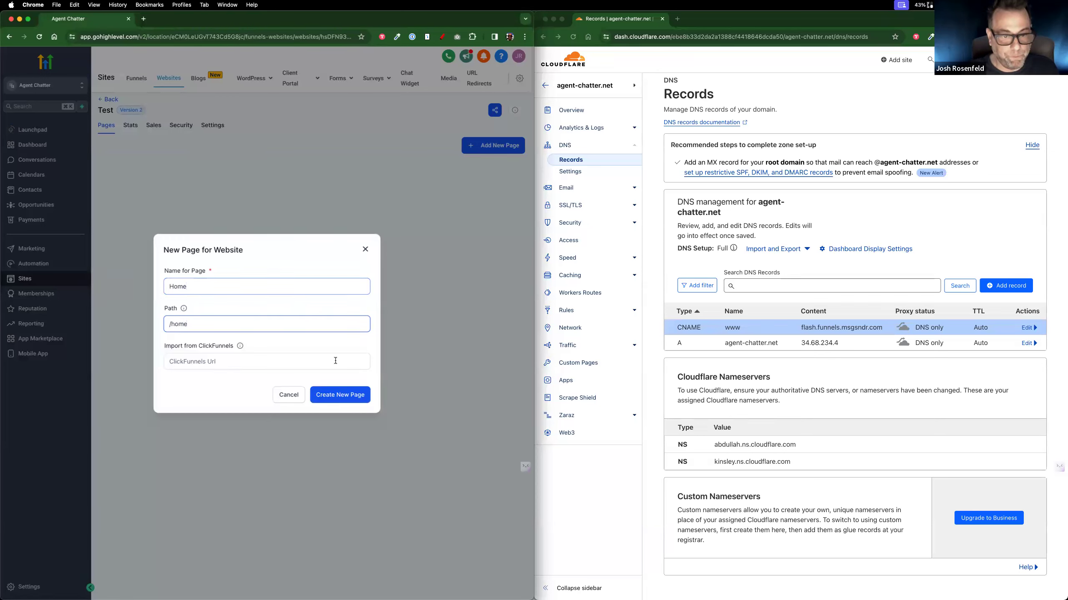
pyautogui.click(352, 394)
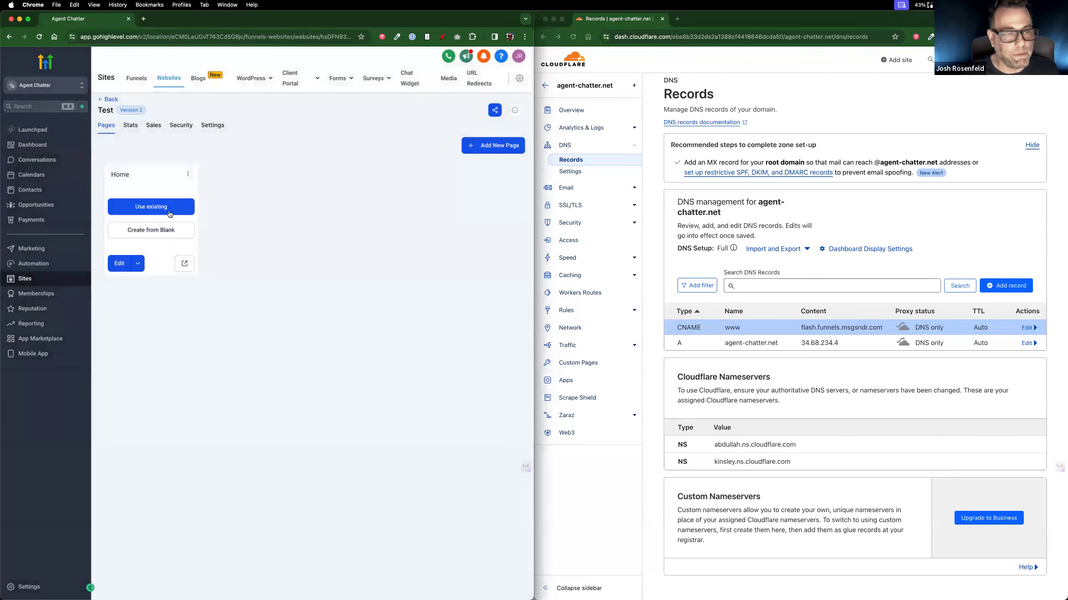
# Step: Create the Home page from blank rather than importing an existing page, opening it in the page builder
pyautogui.click(170, 214)
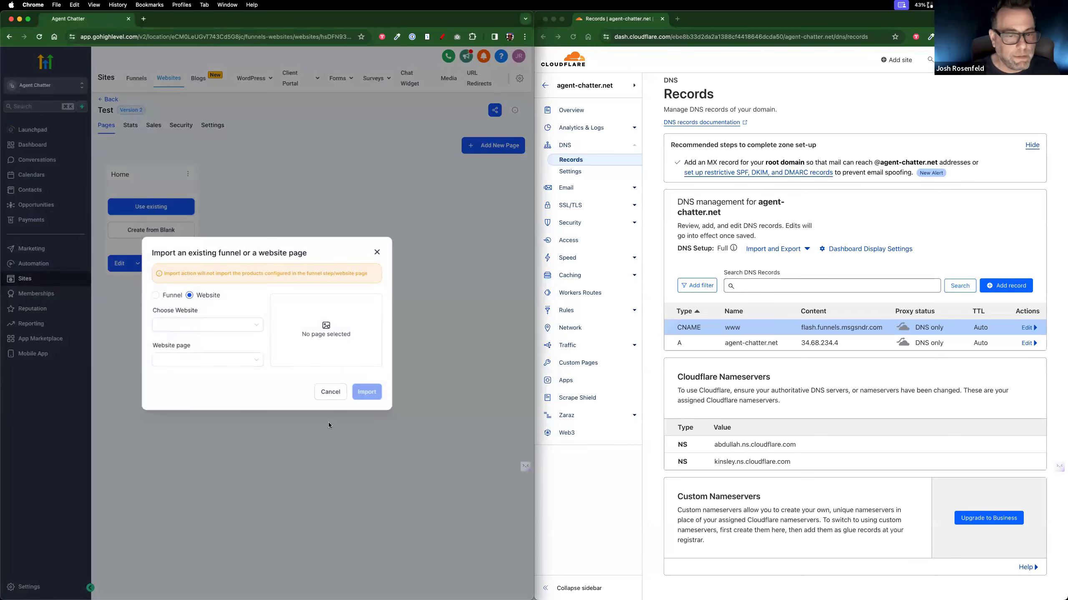
pyautogui.click(330, 392)
pyautogui.click(175, 236)
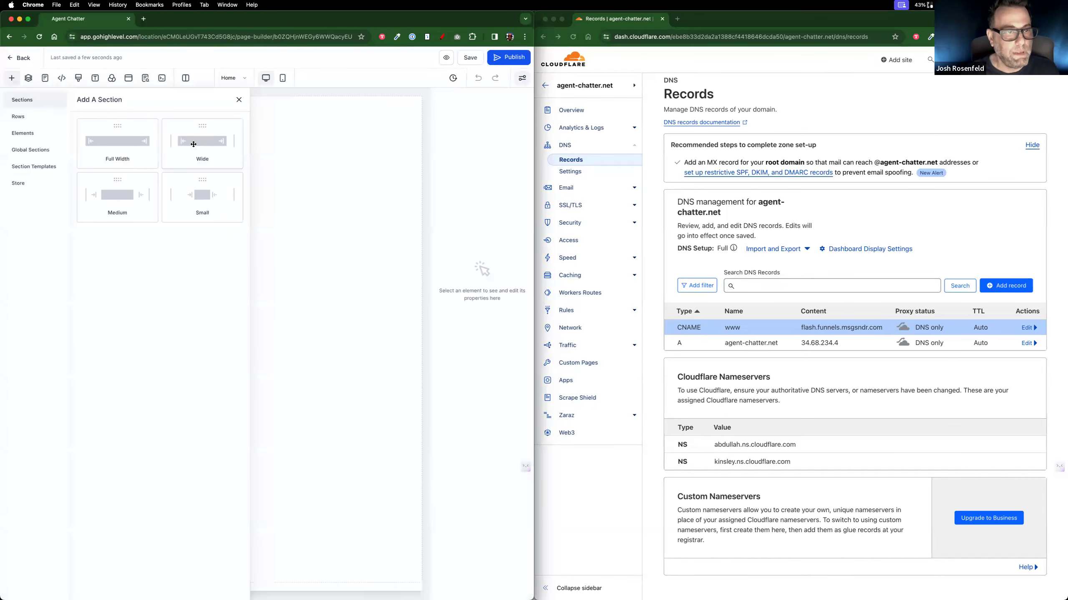
# Step: Add a small section to the blank Home page and place a one-column row in it
pyautogui.click(211, 204)
pyautogui.click(198, 126)
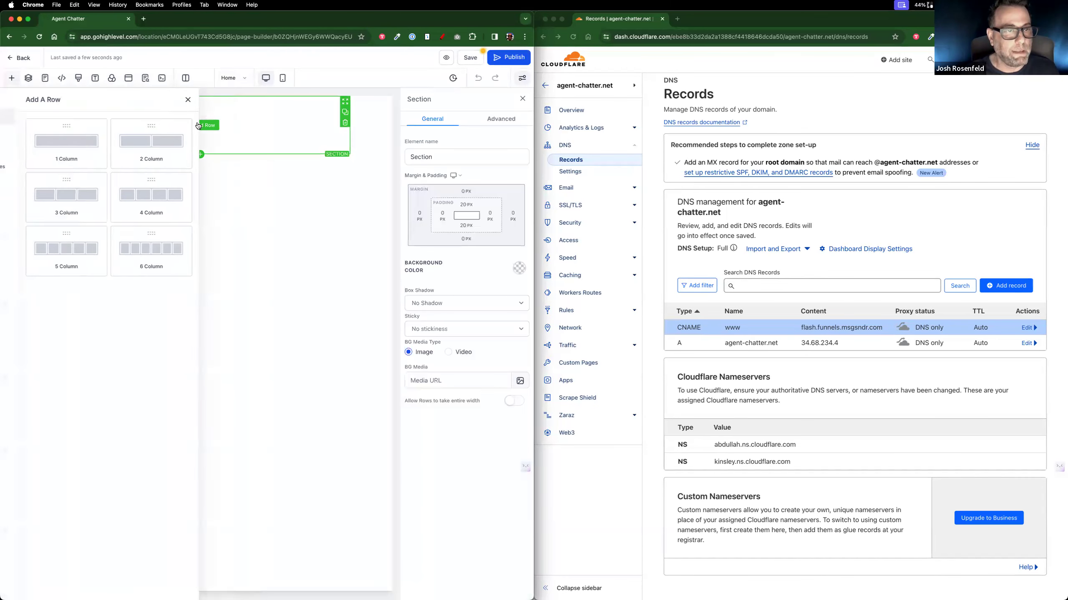
pyautogui.click(118, 143)
# Step: Add a headline element to the column with the text "Hello, World!"
pyautogui.click(215, 162)
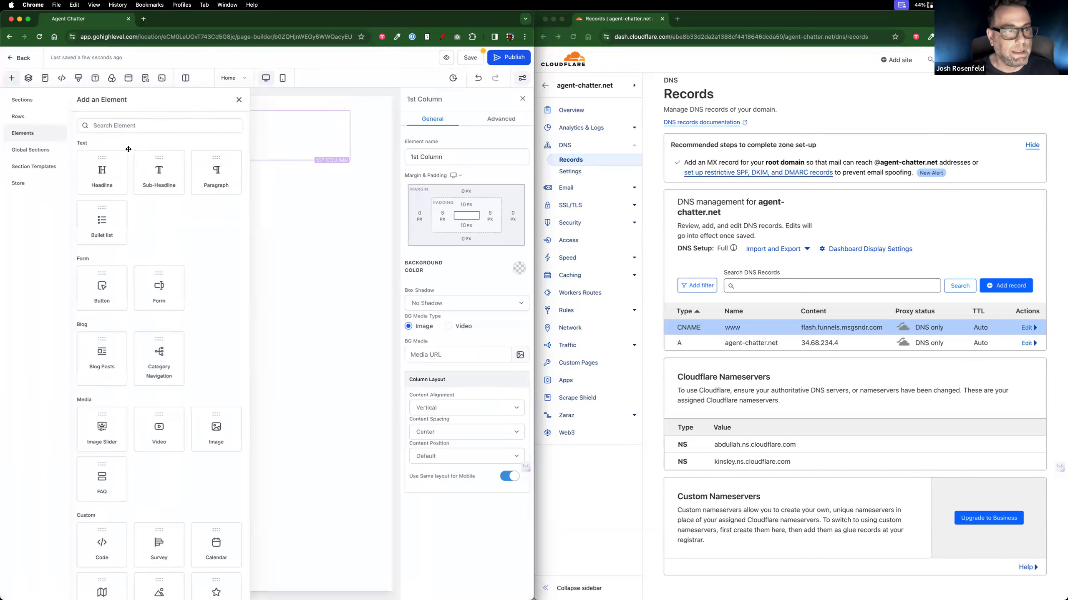
pyautogui.click(124, 177)
pyautogui.click(238, 124)
pyautogui.hotkey('ctrl', 'a')
pyautogui.write('Hel')
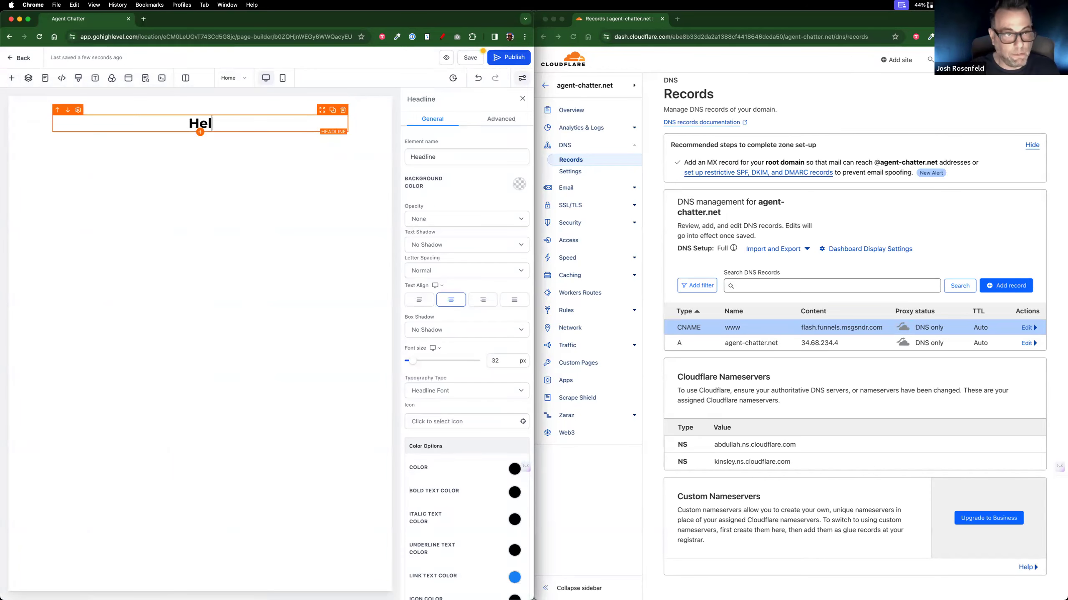
pyautogui.write('lo, World!')
# Step: Save the Home page and publish it with agent-chatter.net as its domain
pyautogui.click(470, 57)
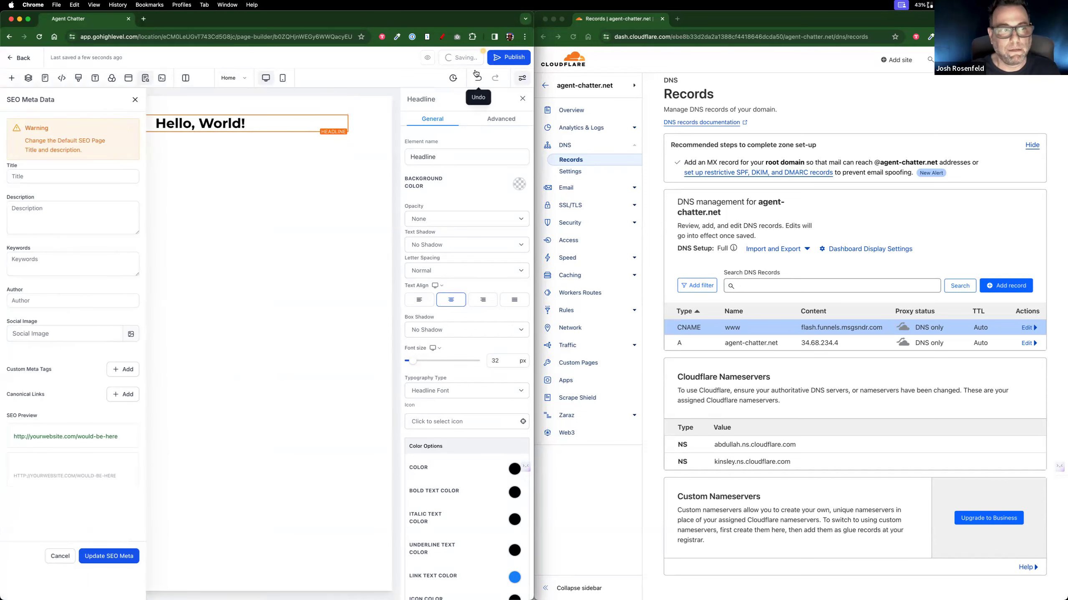
pyautogui.click(500, 59)
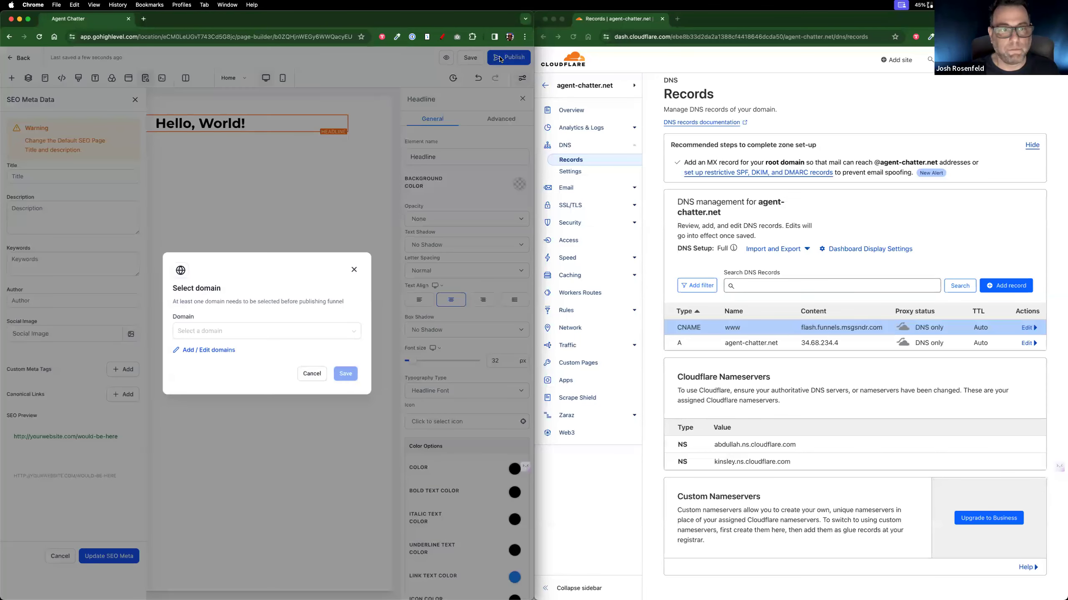
pyautogui.click(352, 334)
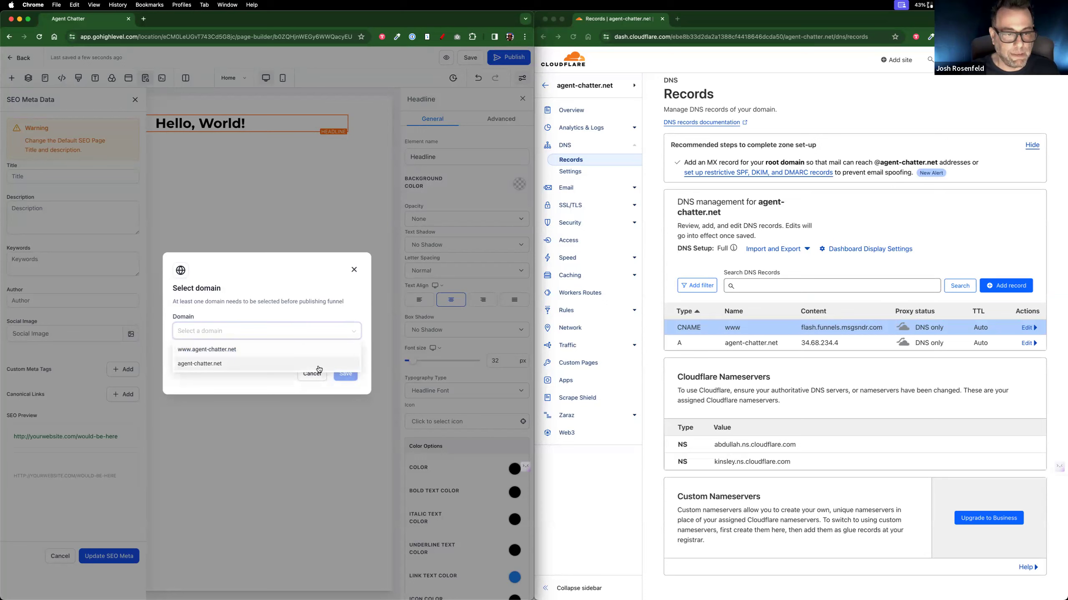
pyautogui.click(197, 364)
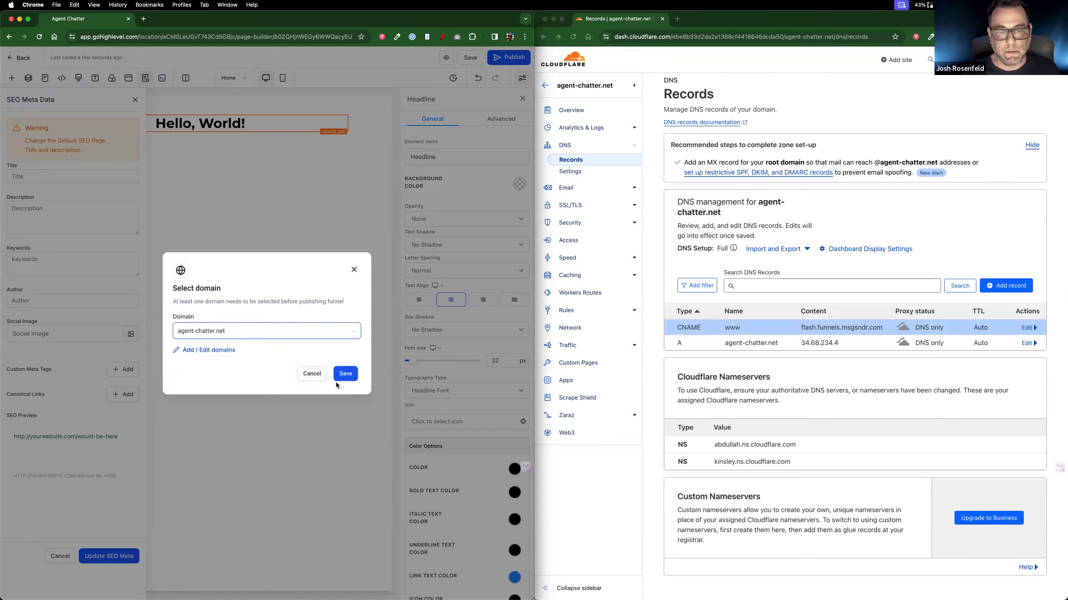
pyautogui.click(341, 379)
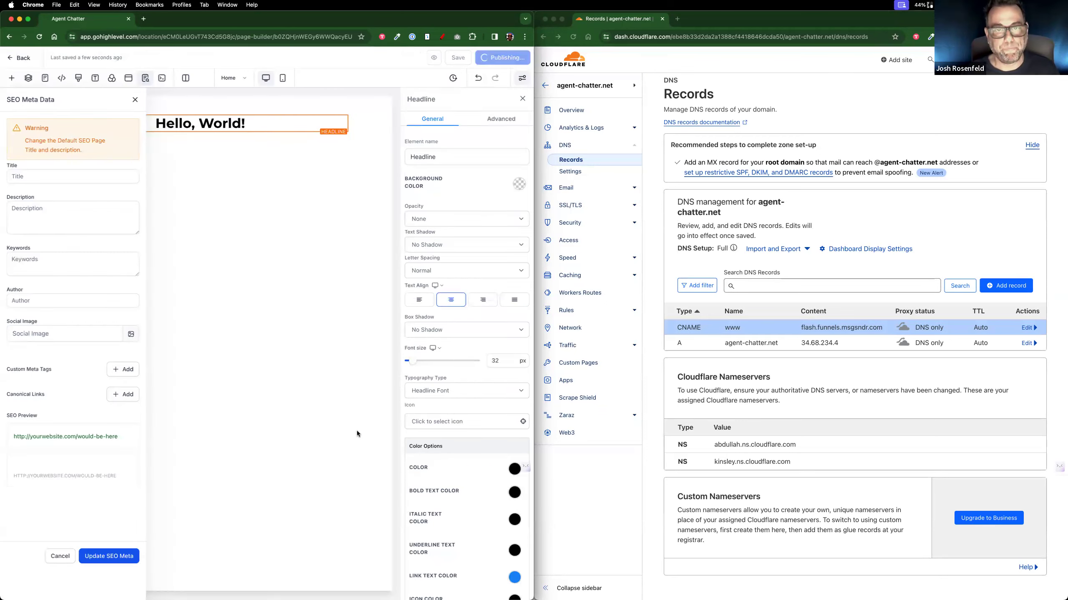
# Step: Open agent-chatter.net in a new browser tab to check the published site
pyautogui.click(146, 19)
pyautogui.write('agent-cha')
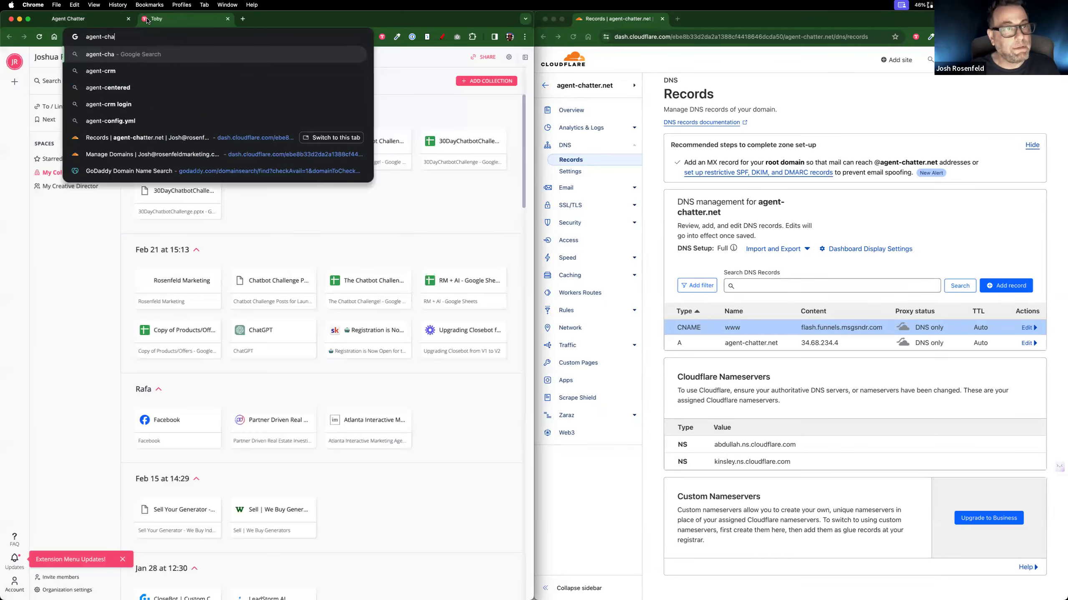
pyautogui.write('tter.net')
pyautogui.press('Return')
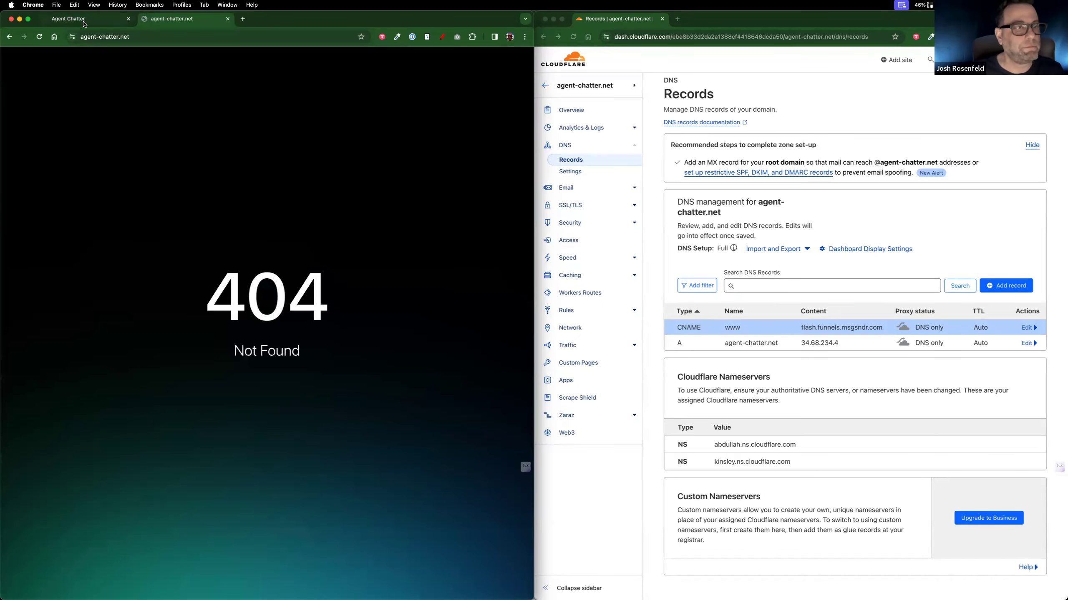
# Step: Leave the page builder and open the Test website's settings to check its domain and path
pyautogui.click(116, 23)
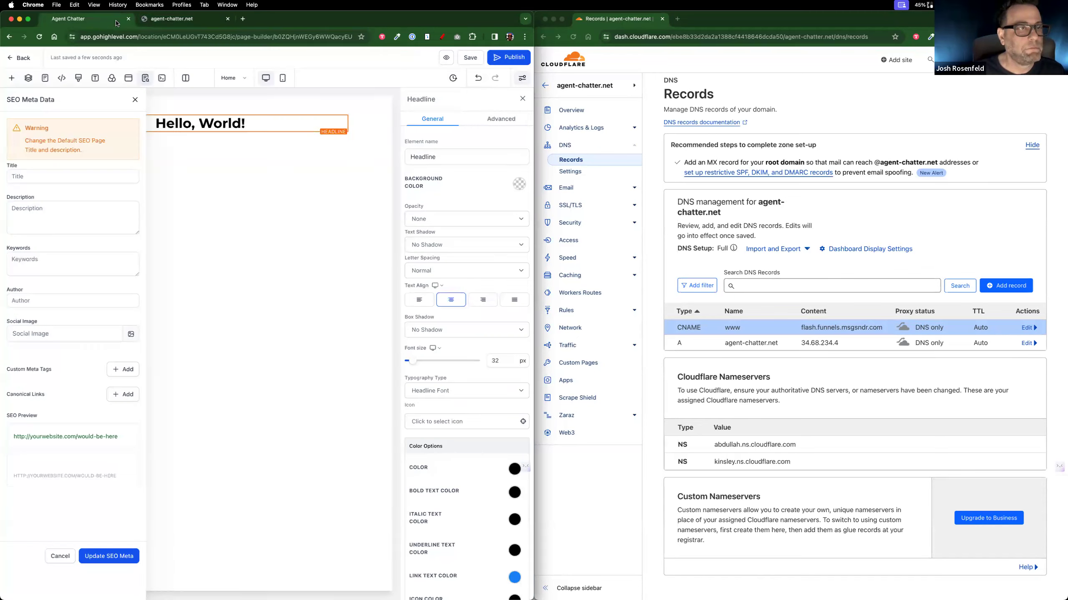
pyautogui.click(14, 61)
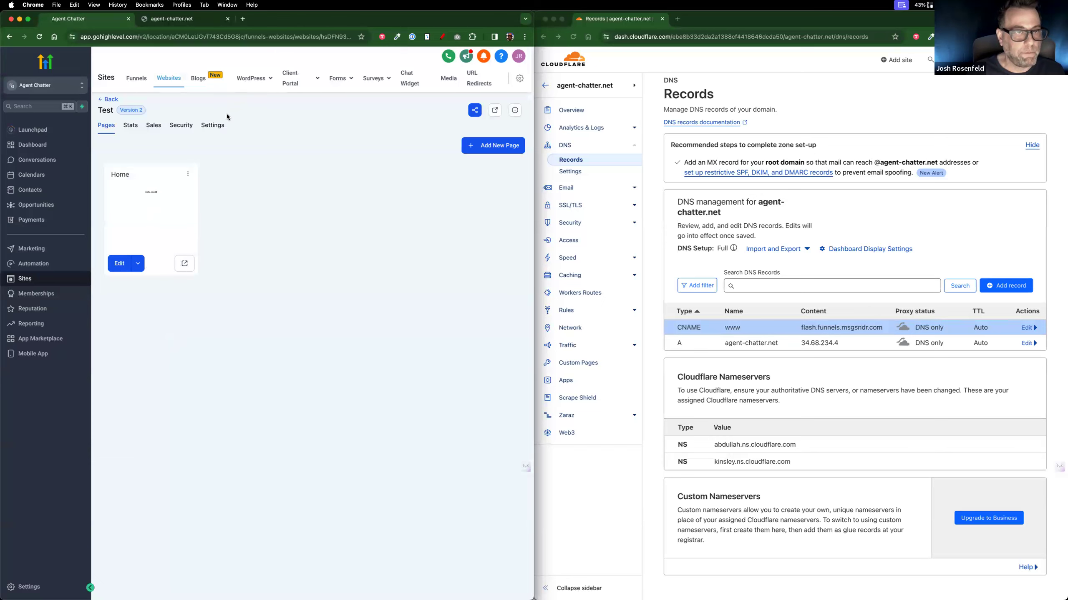
pyautogui.click(213, 125)
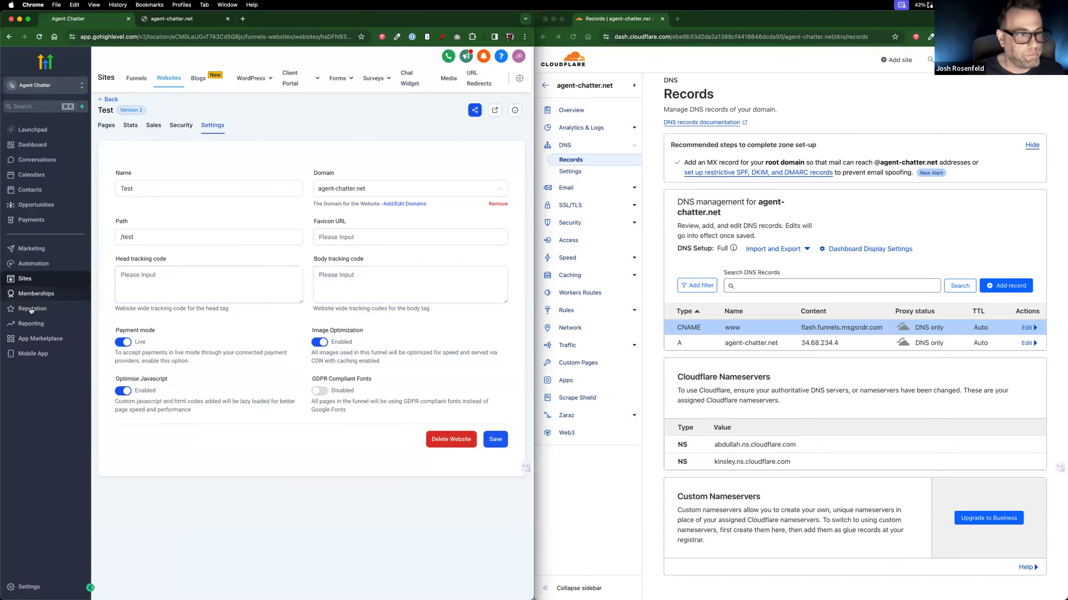
# Step: Reload agent-chatter.net in its browser tab and return to the Test website's settings
pyautogui.click(158, 22)
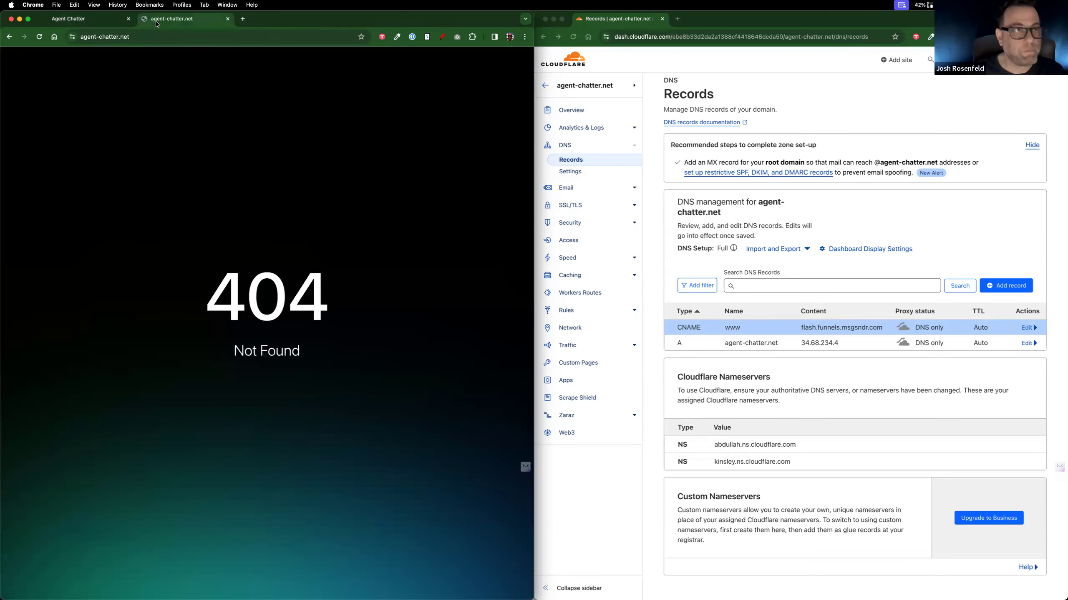
pyautogui.click(132, 39)
pyautogui.press('Return')
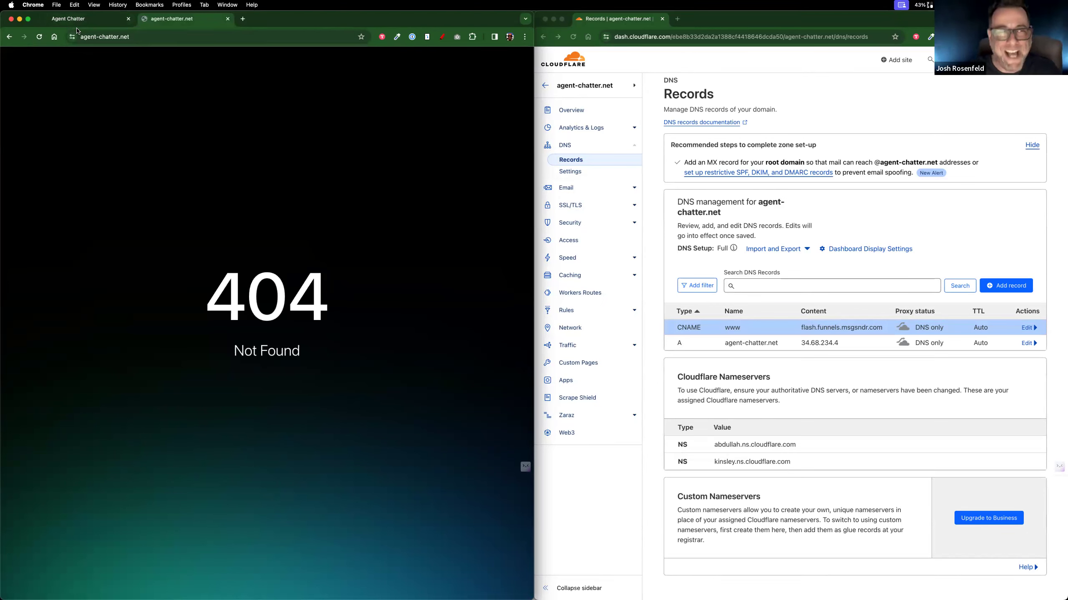
pyautogui.click(84, 25)
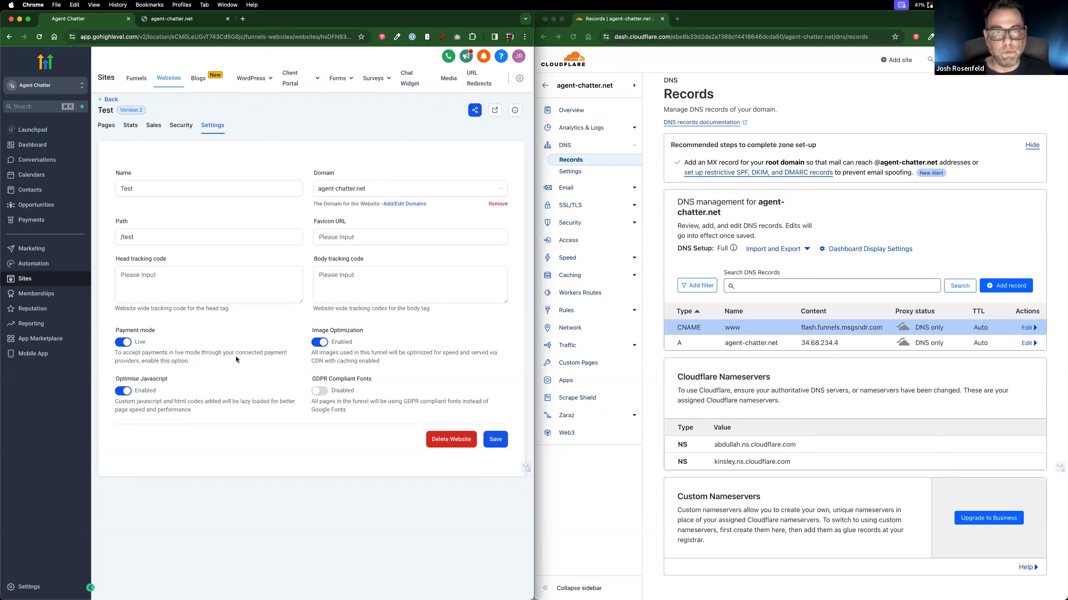
pyautogui.click(330, 275)
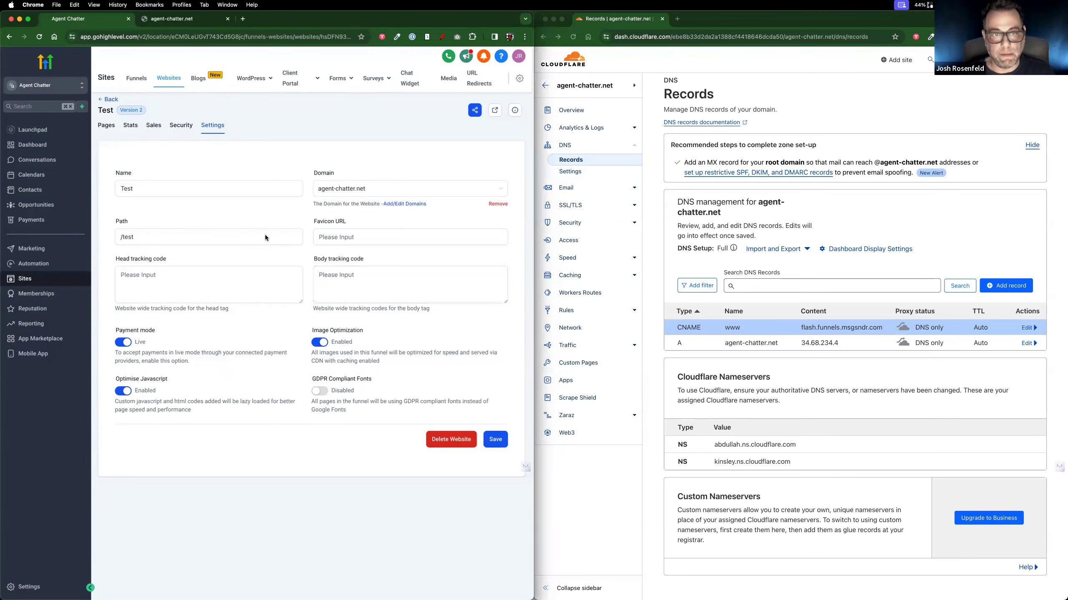
# Step: Switch to the agency view and open the company settings to examine the whitelabel and API domain fields
pyautogui.click(61, 90)
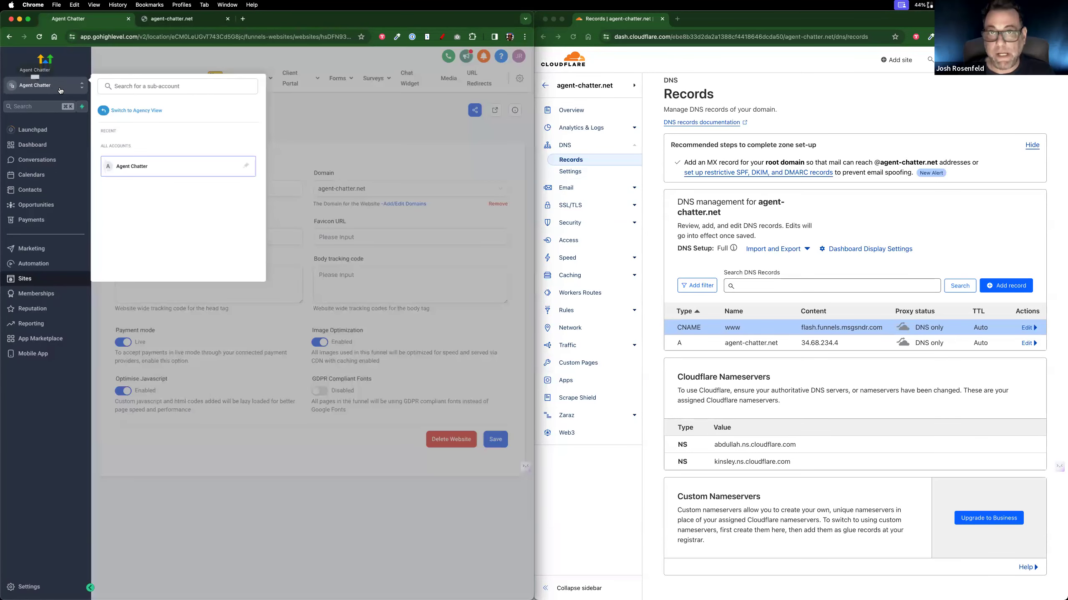
pyautogui.click(137, 110)
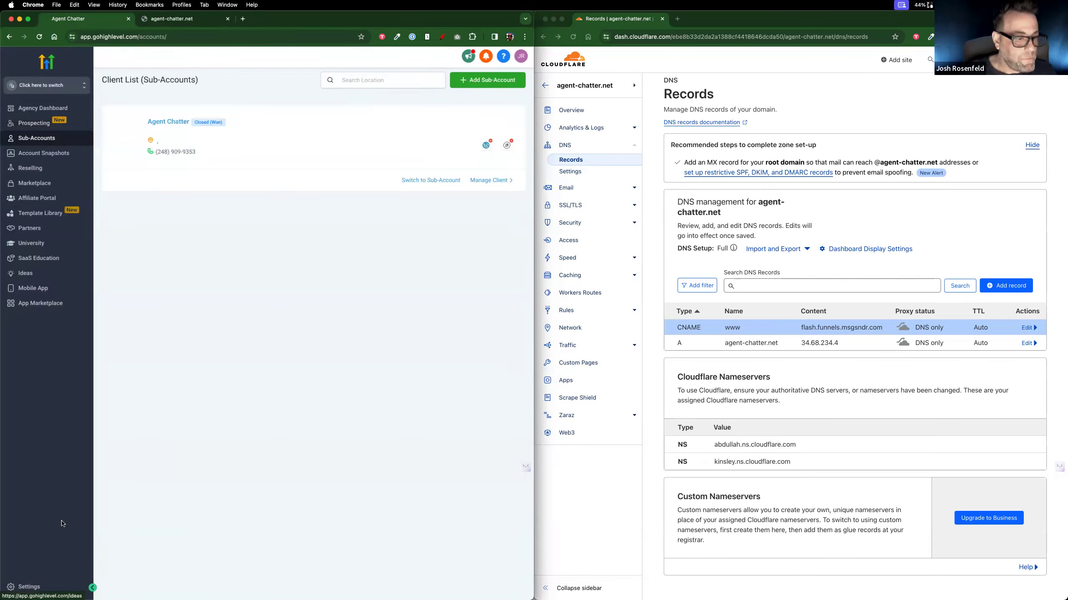
pyautogui.click(34, 589)
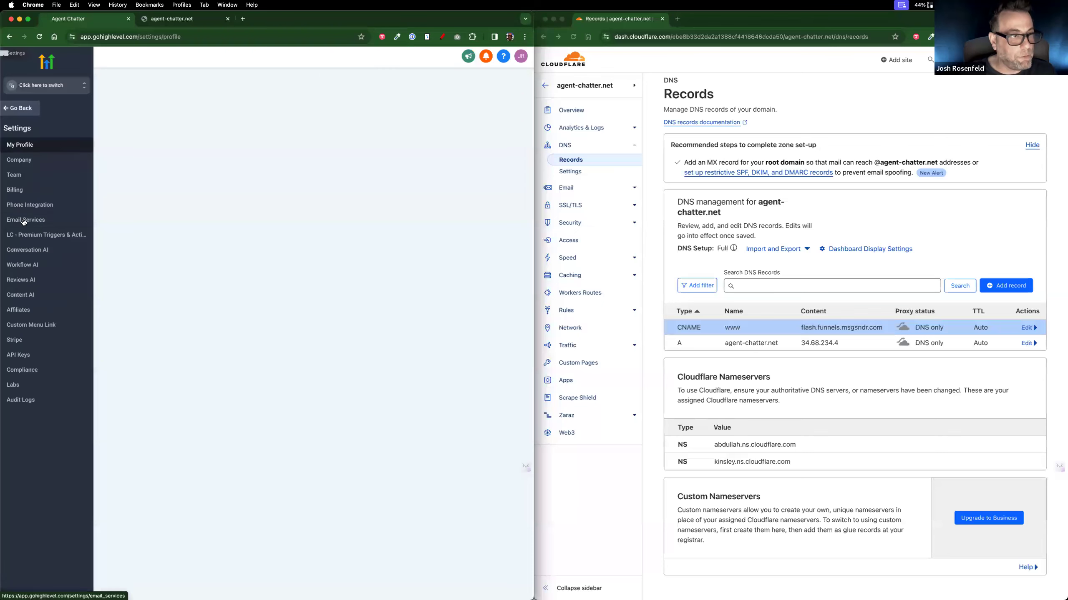
pyautogui.click(29, 159)
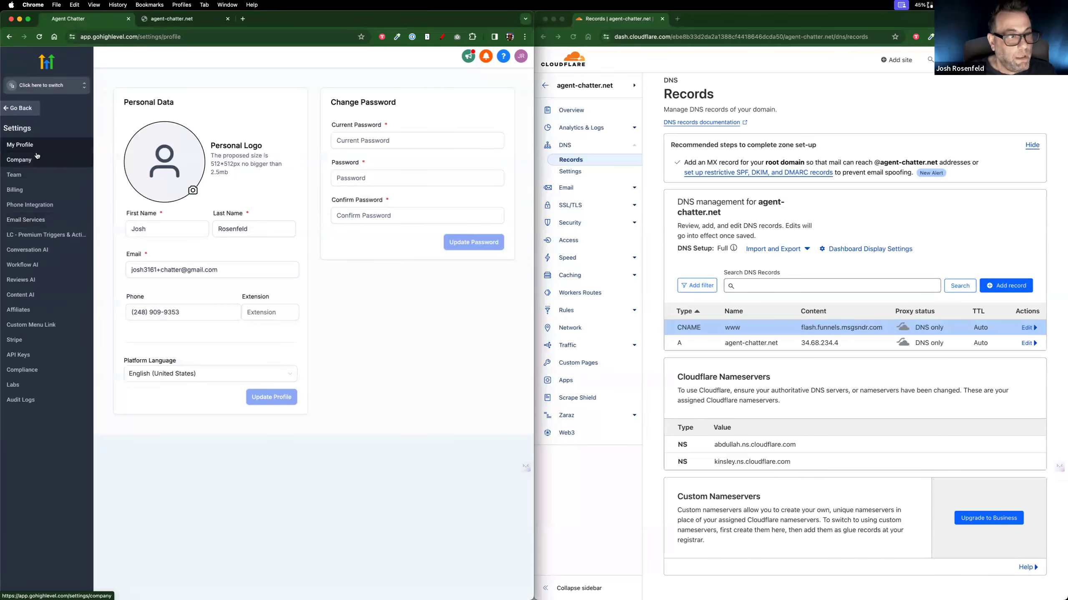
pyautogui.scroll(-7, 310, 351)
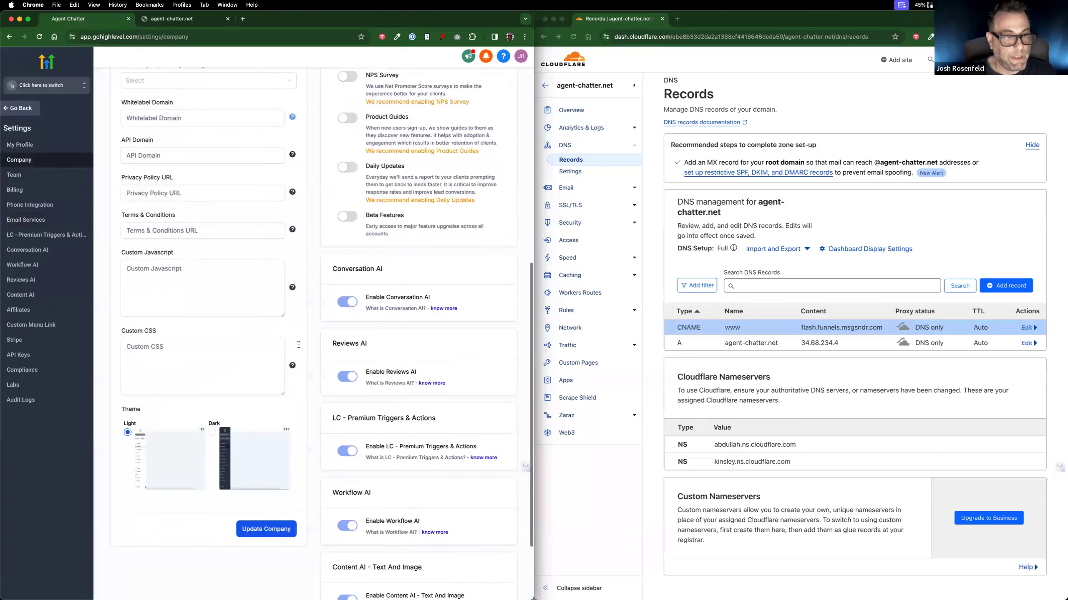
pyautogui.scroll(3, 167, 211)
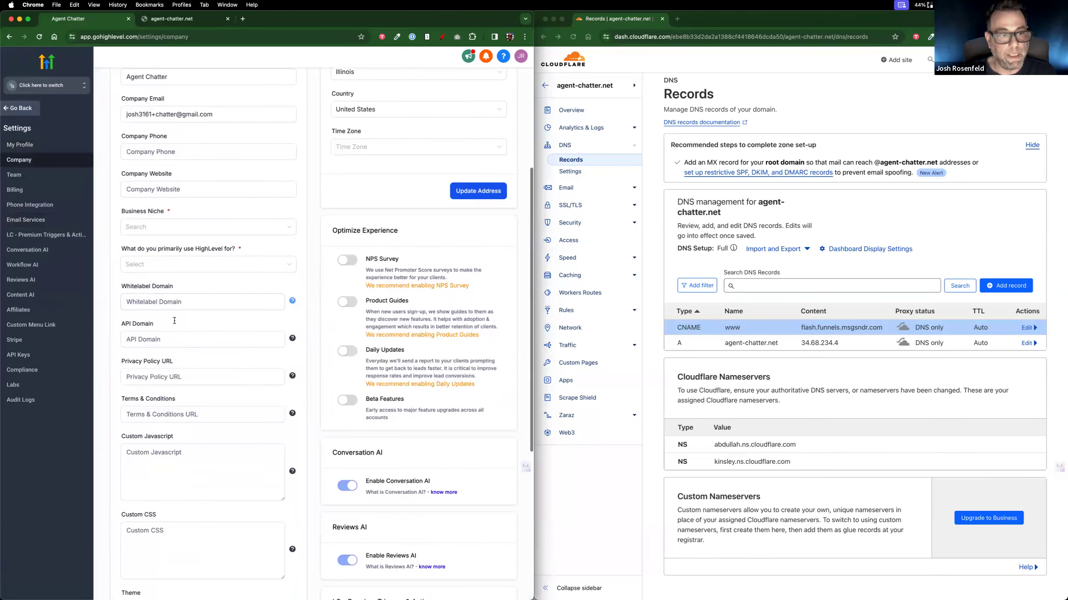
pyautogui.click(247, 409)
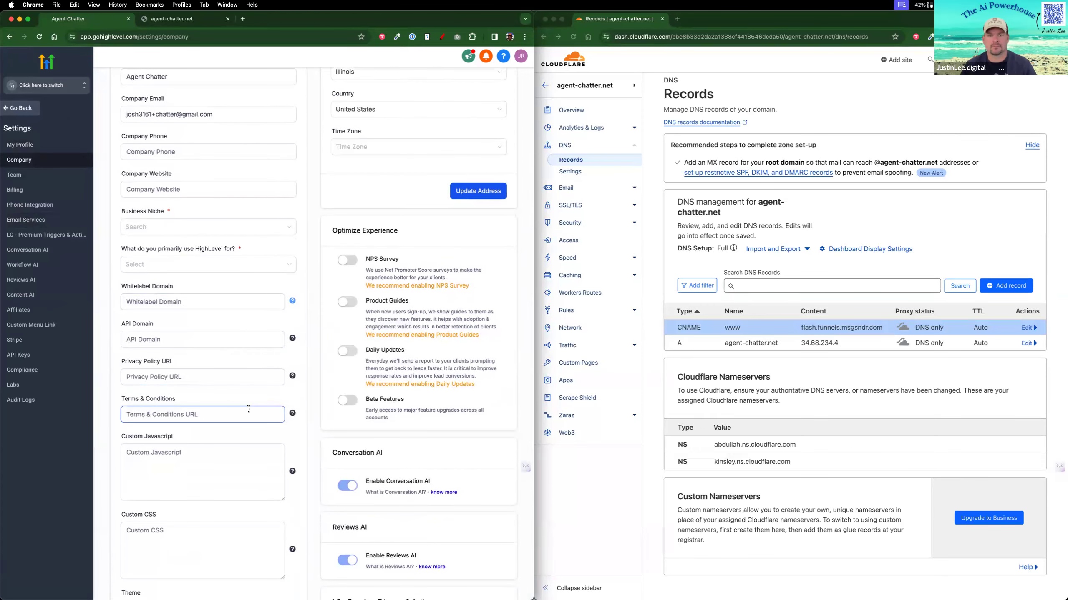